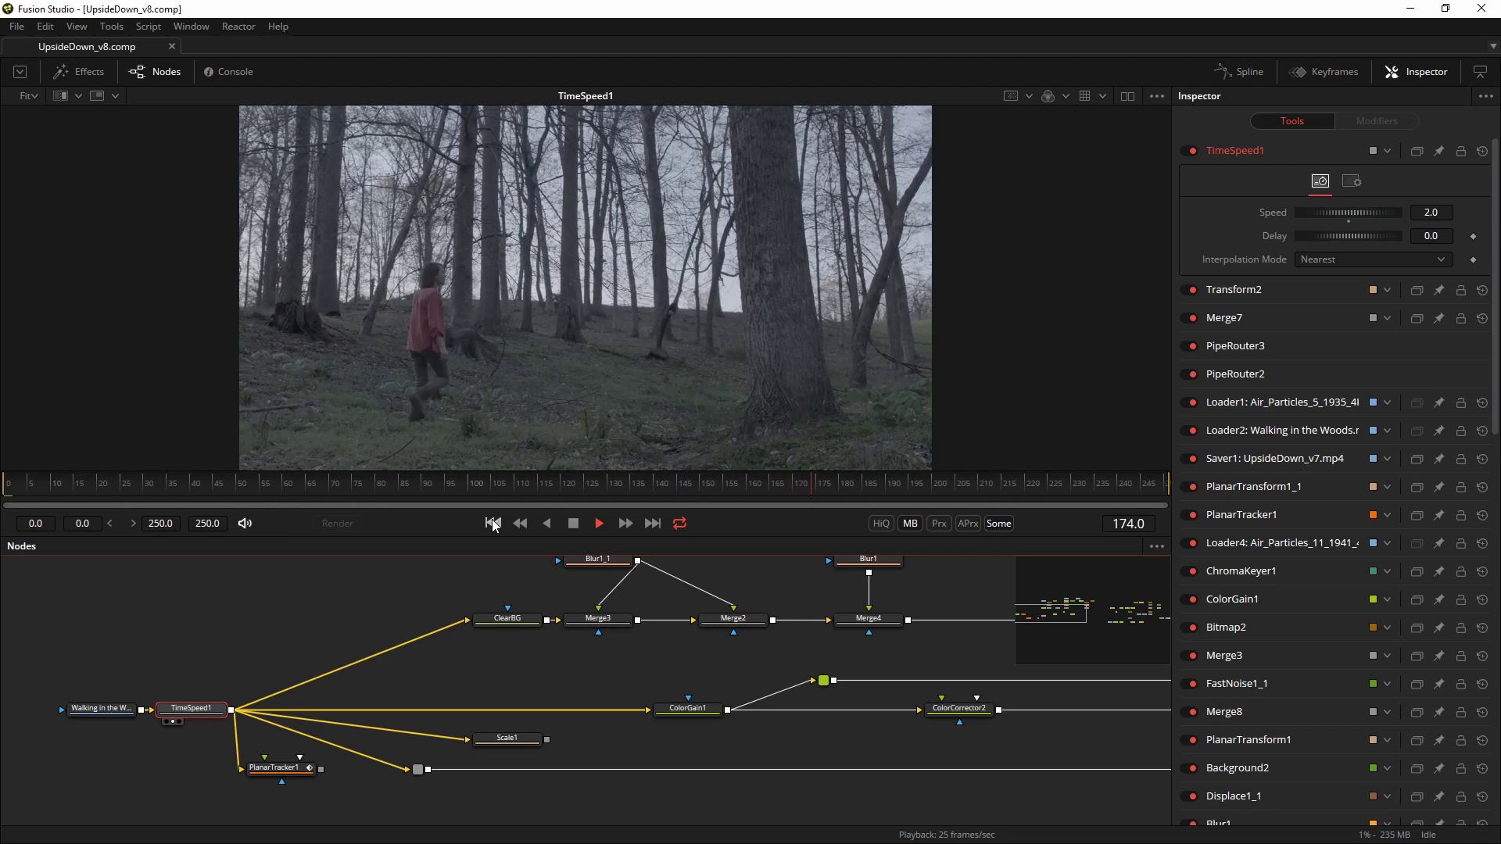
Preview the blue-tinted ColorGain1 output, replaying from near the start and opening its settings
click(493, 523)
click(664, 721)
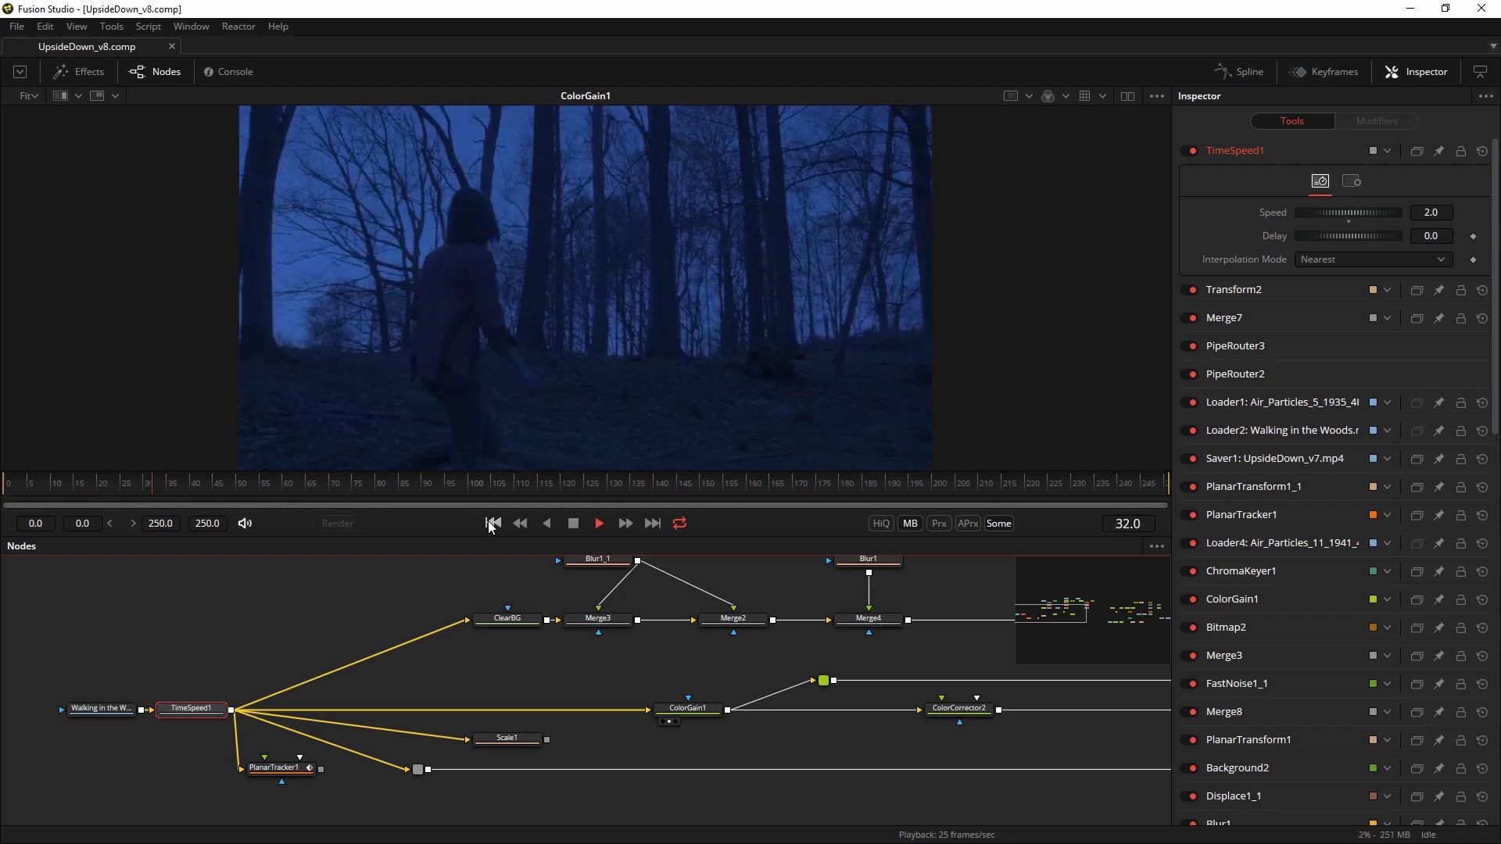
click(699, 715)
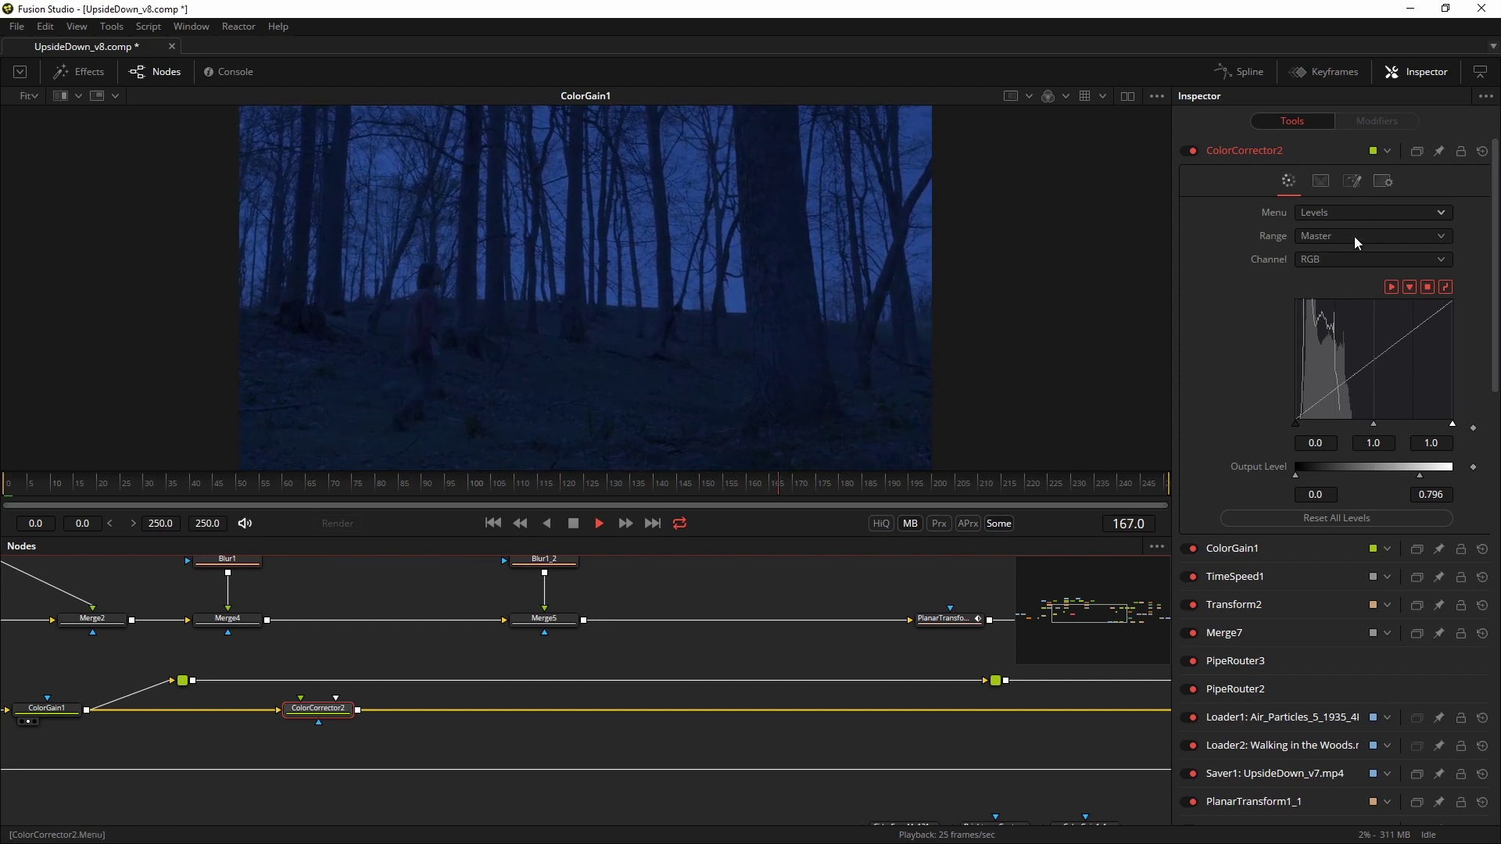
View ColorCorrector2 and lower its upper output level from 0.796 to 0.725
mouse_move(332, 710)
key(1)
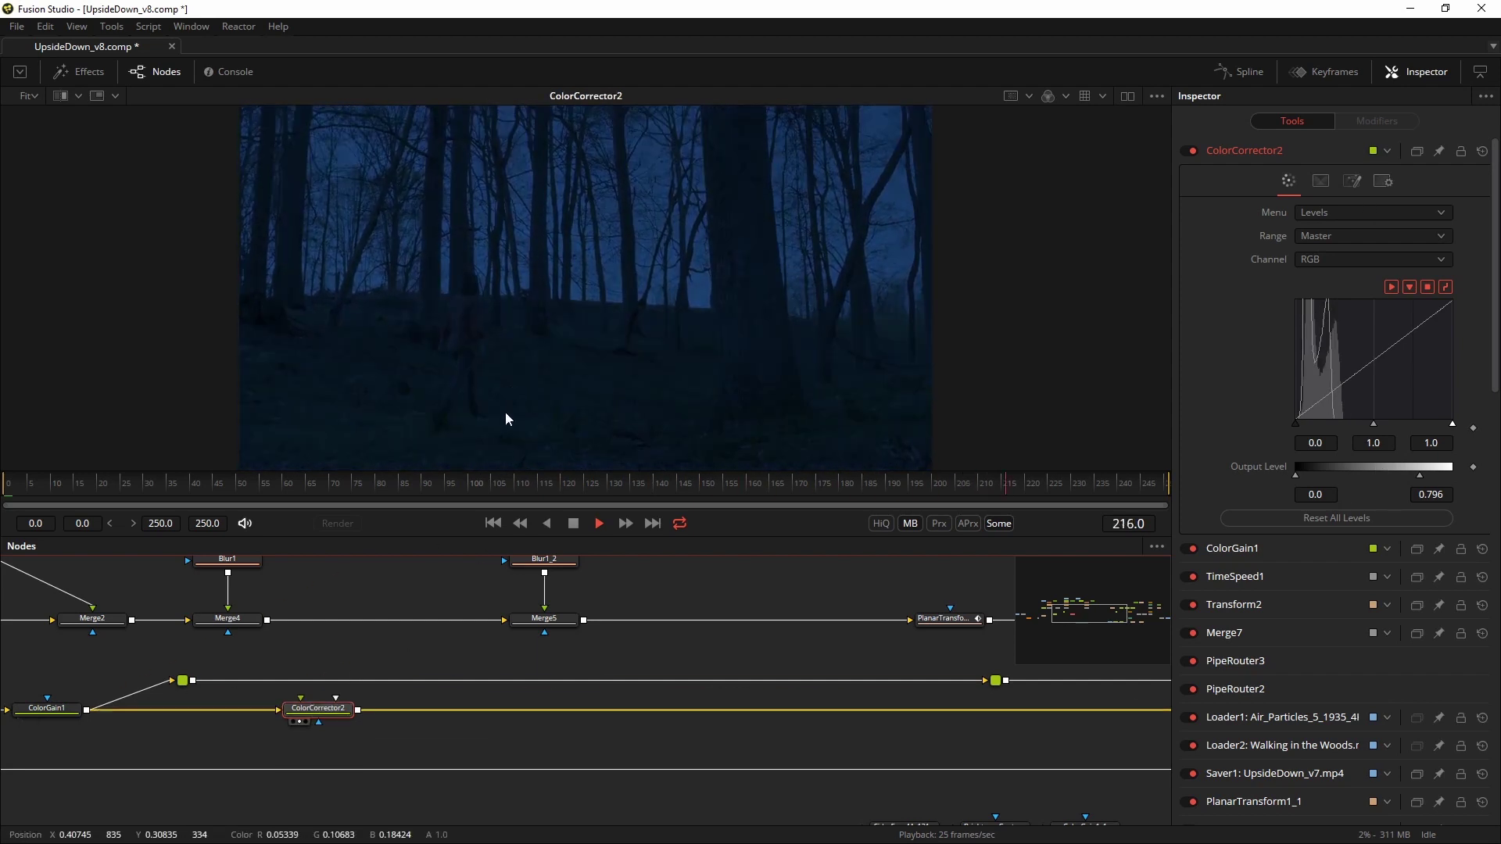
click(1431, 495)
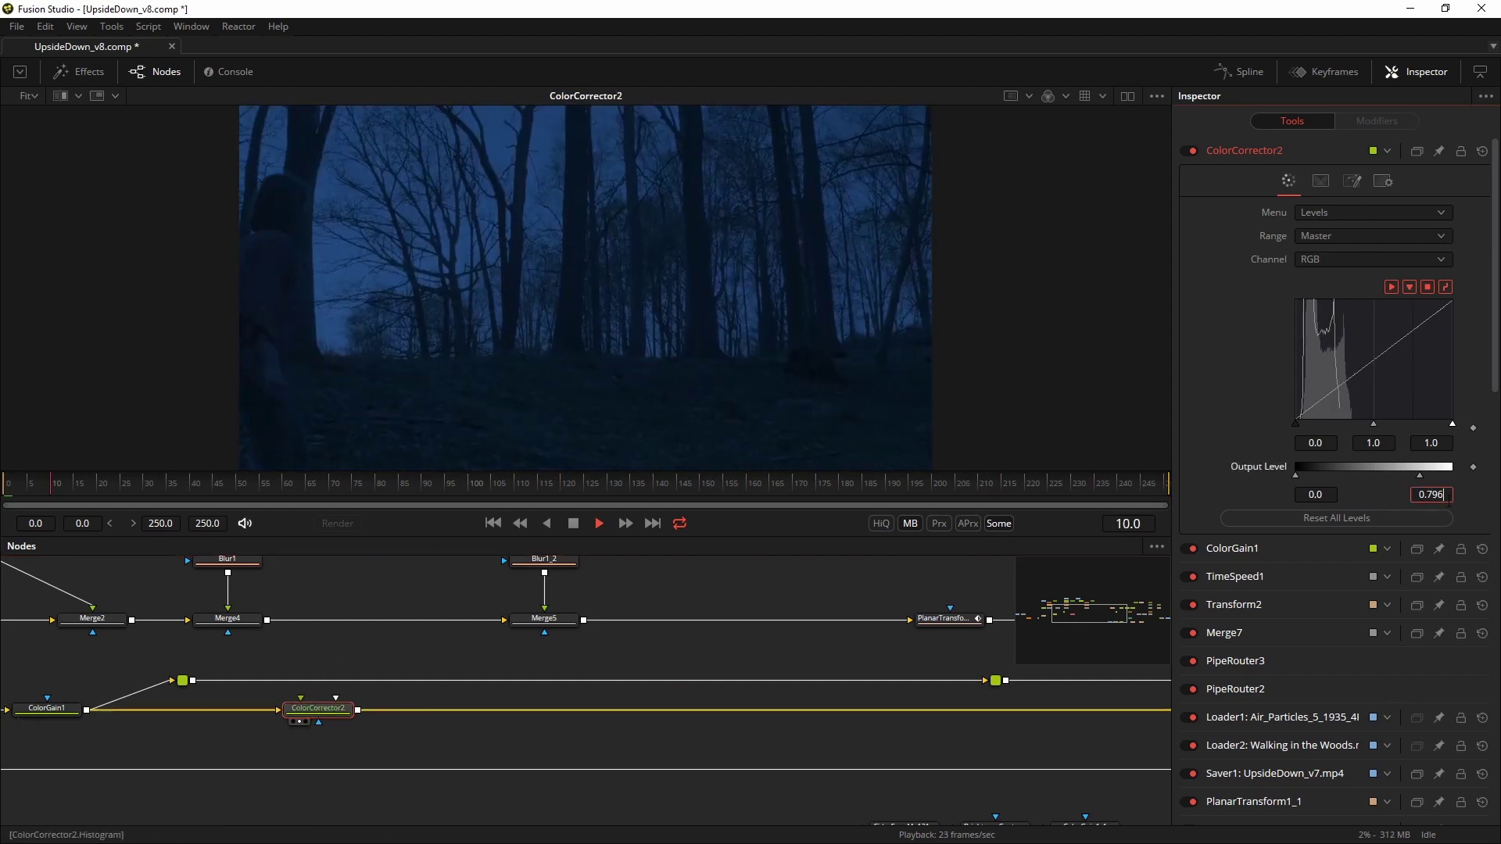
text(0.725)
key(Return)
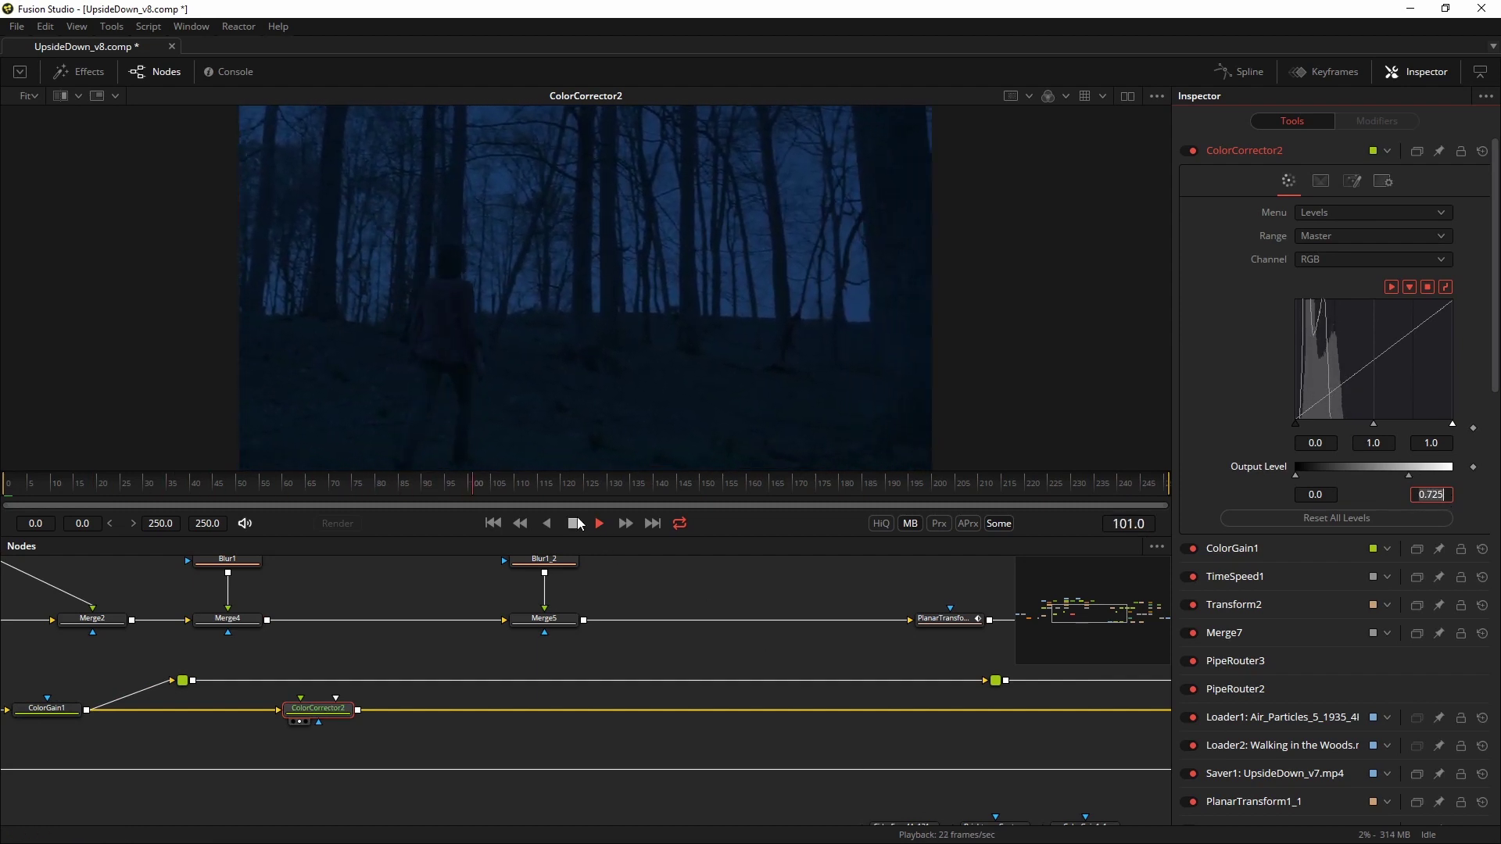
Play the current particle clip at 100% viewer zoom
scroll(639, 563, left, 5)
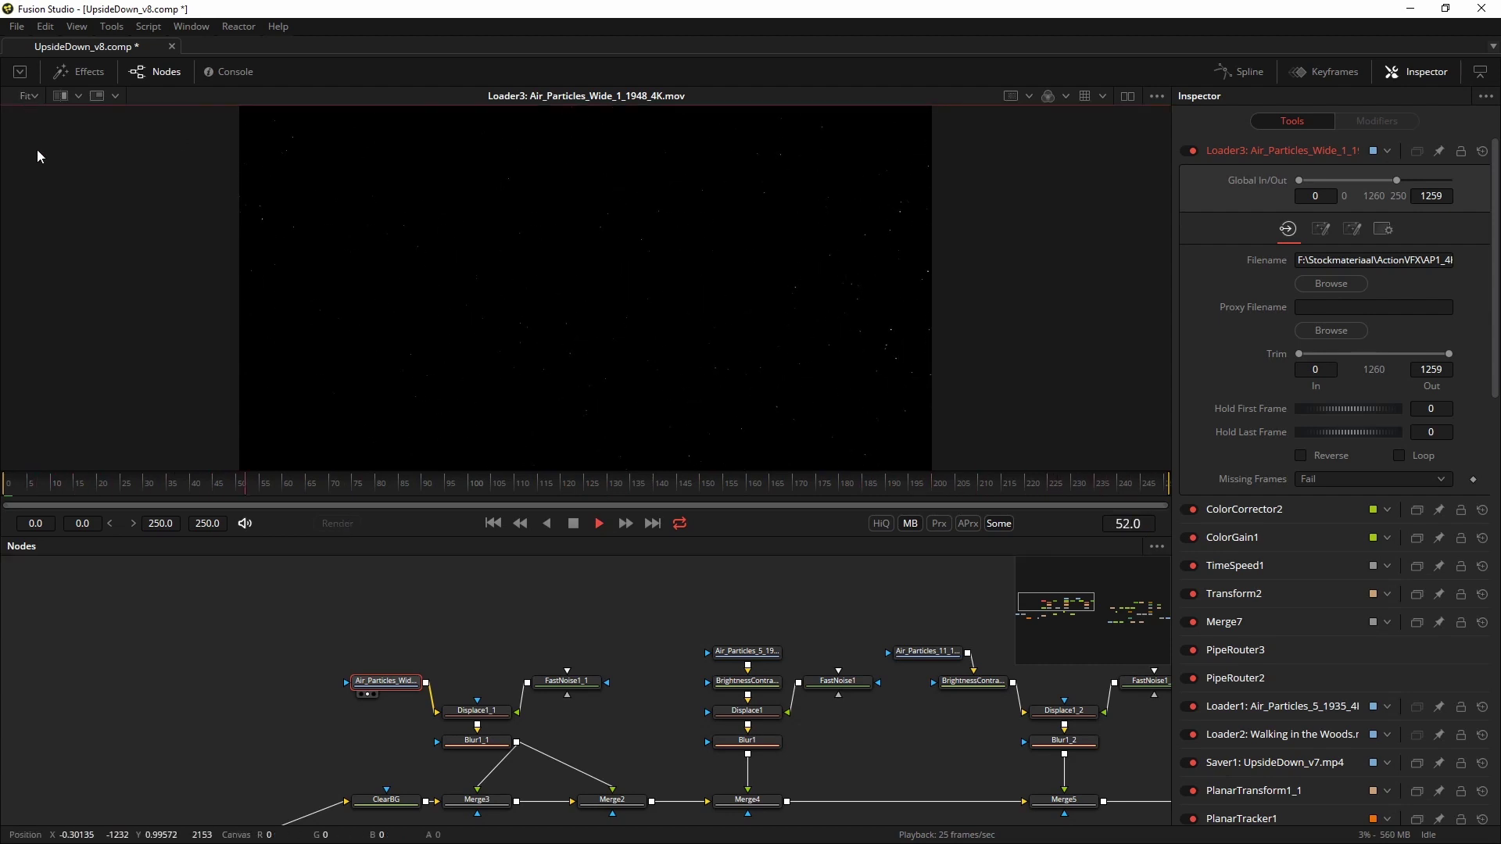
click(38, 95)
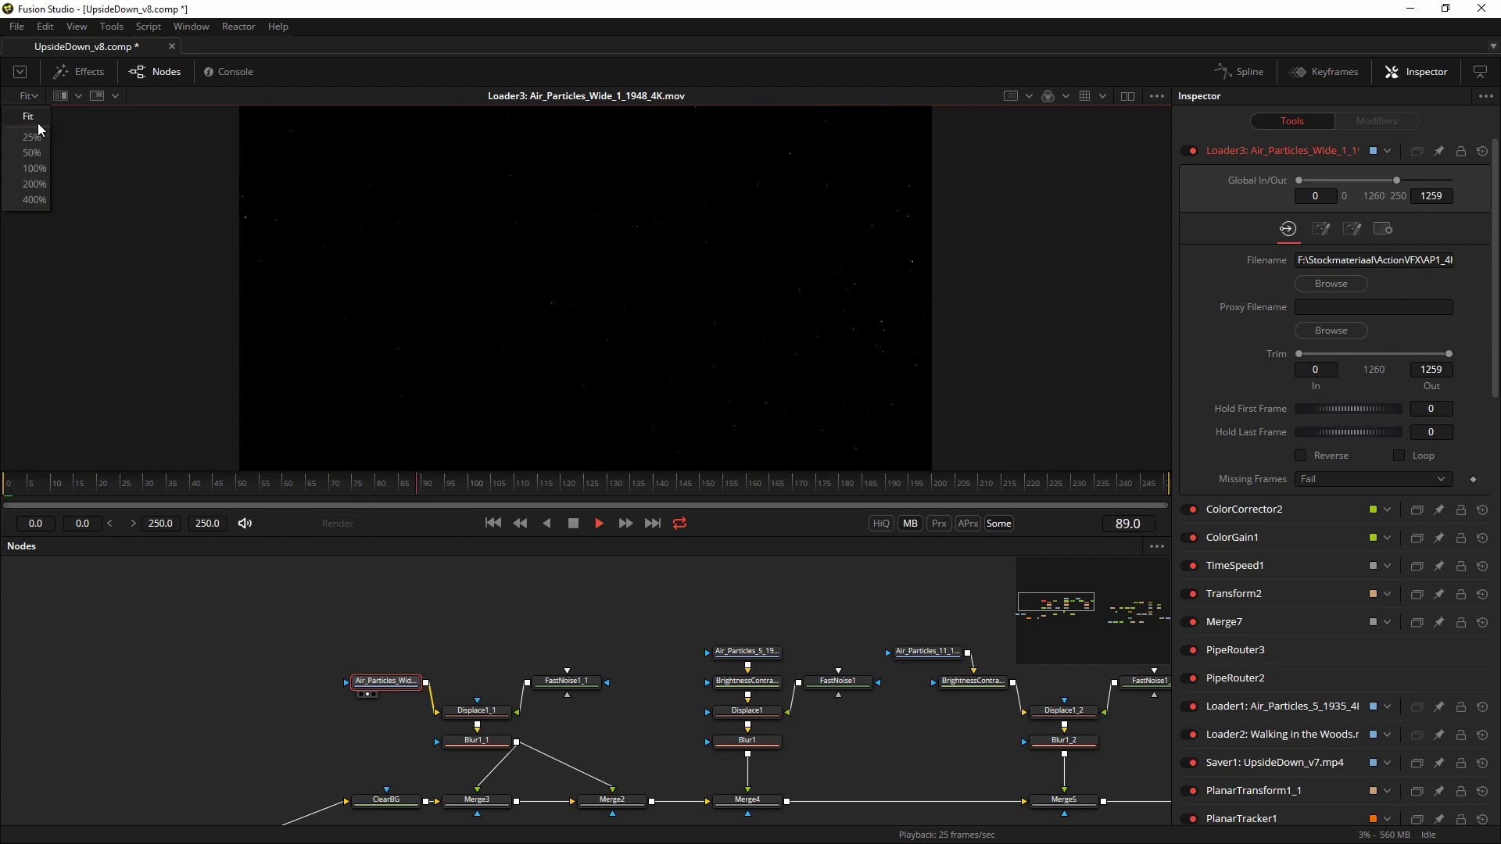
click(47, 177)
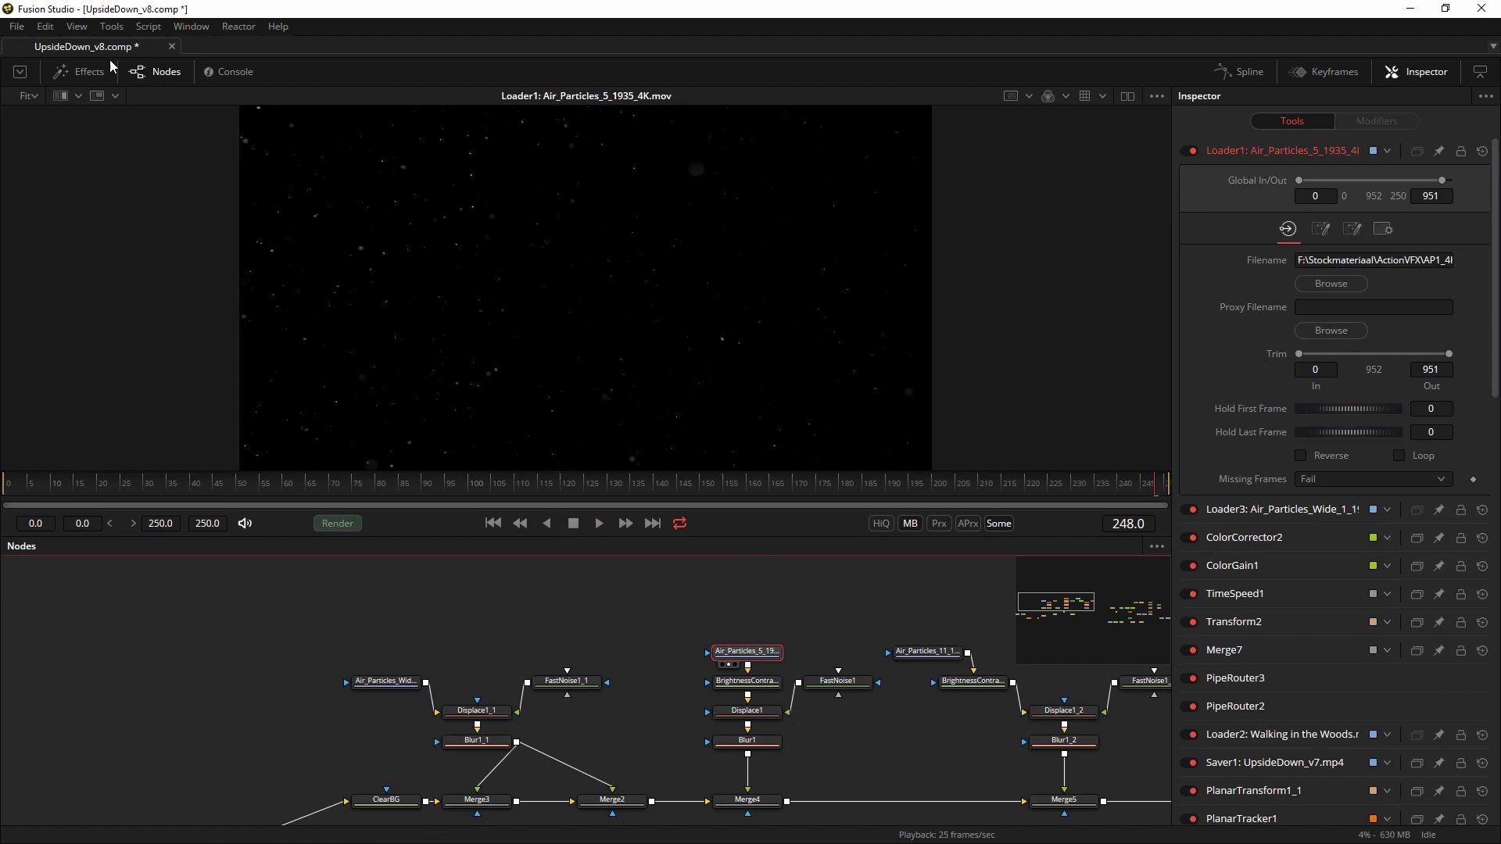
click(32, 95)
click(42, 169)
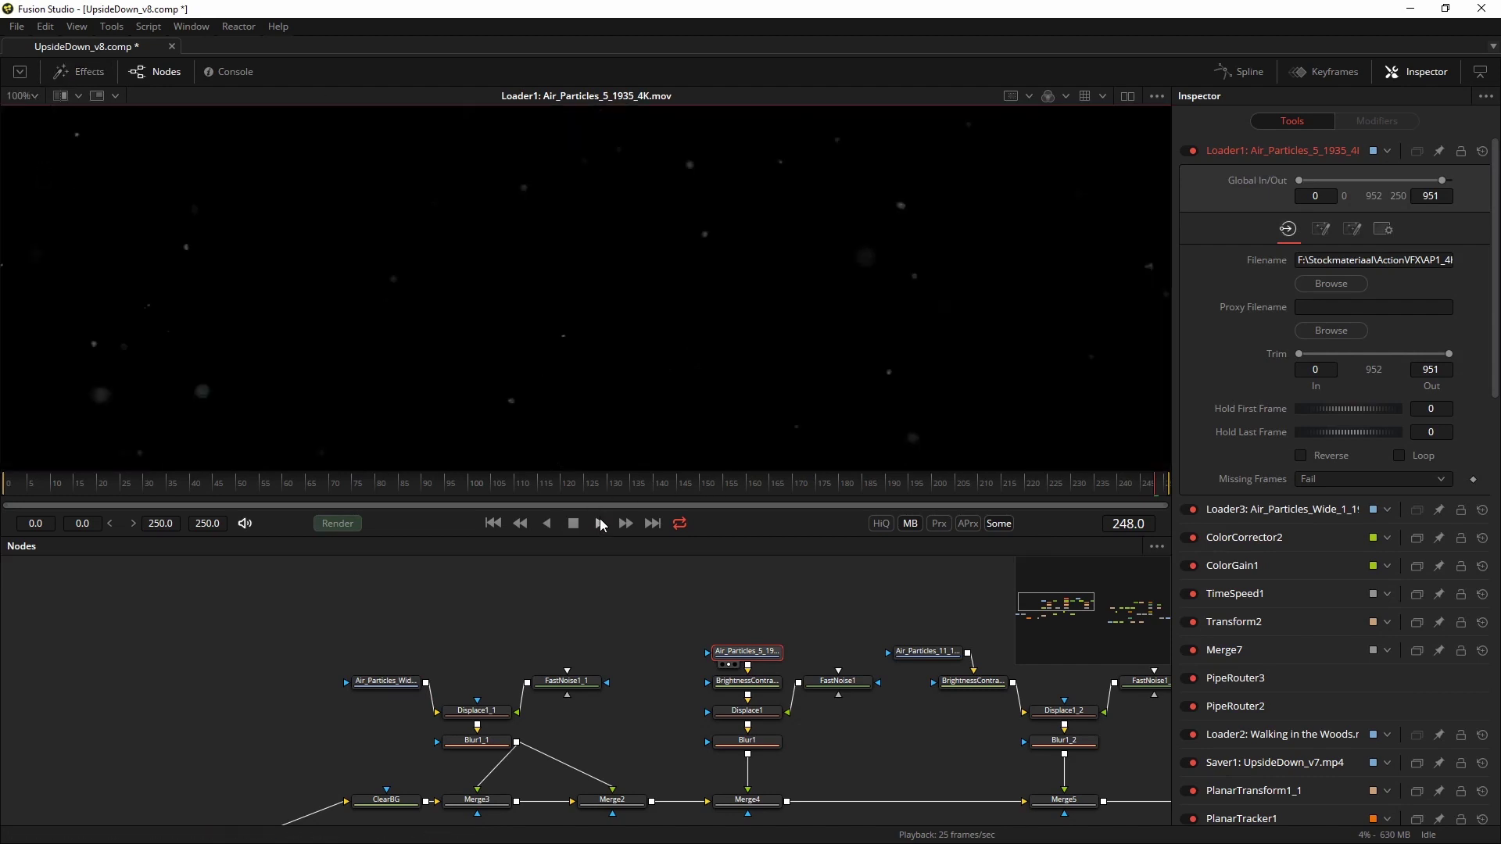
click(600, 524)
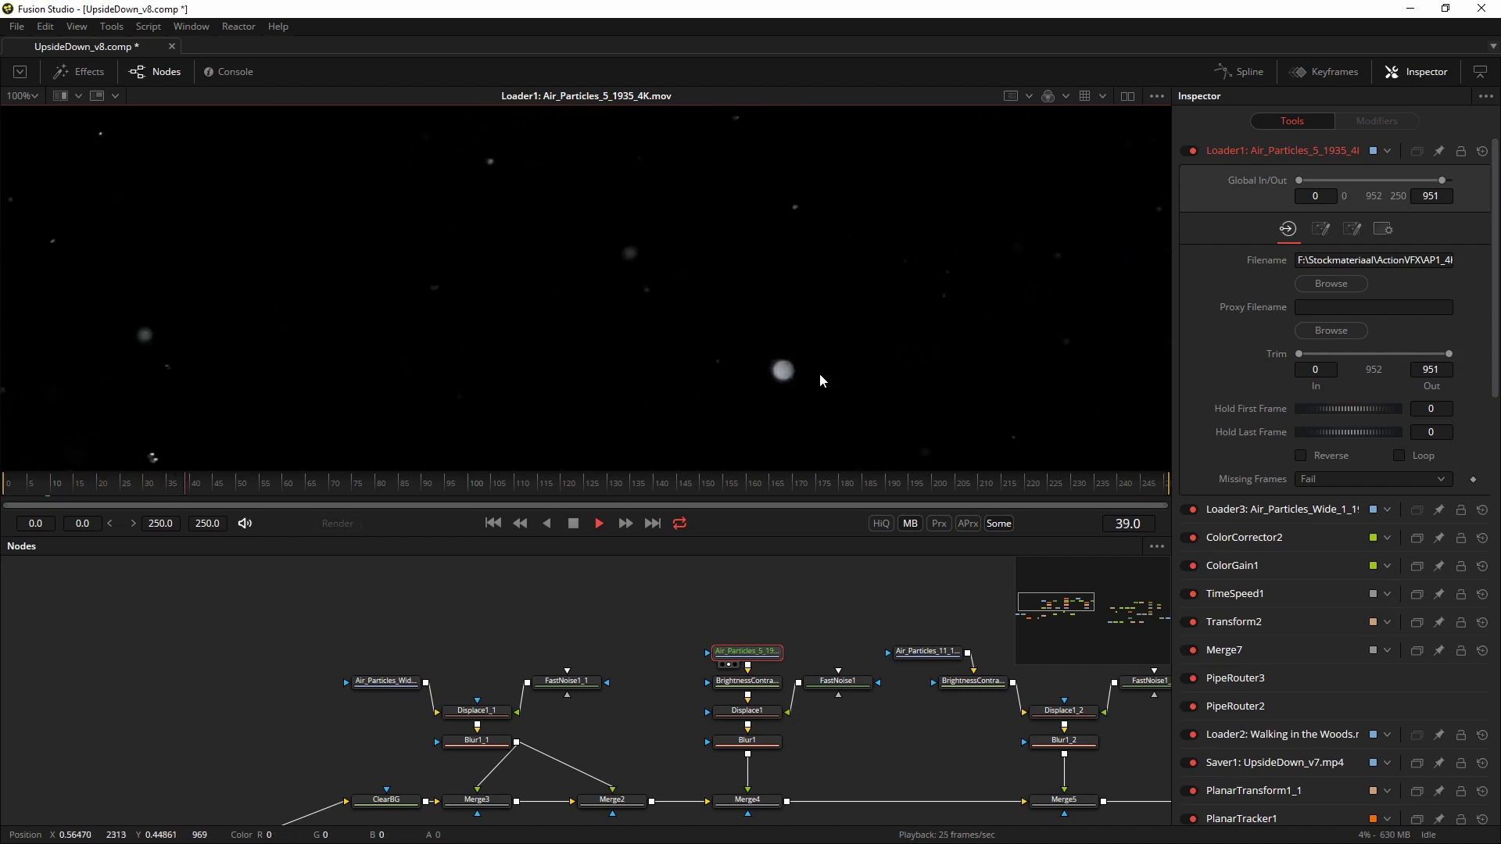
Play the Air_Particles_11_1941_4K clip and fit its whole frame in the viewer
click(1085, 606)
click(540, 651)
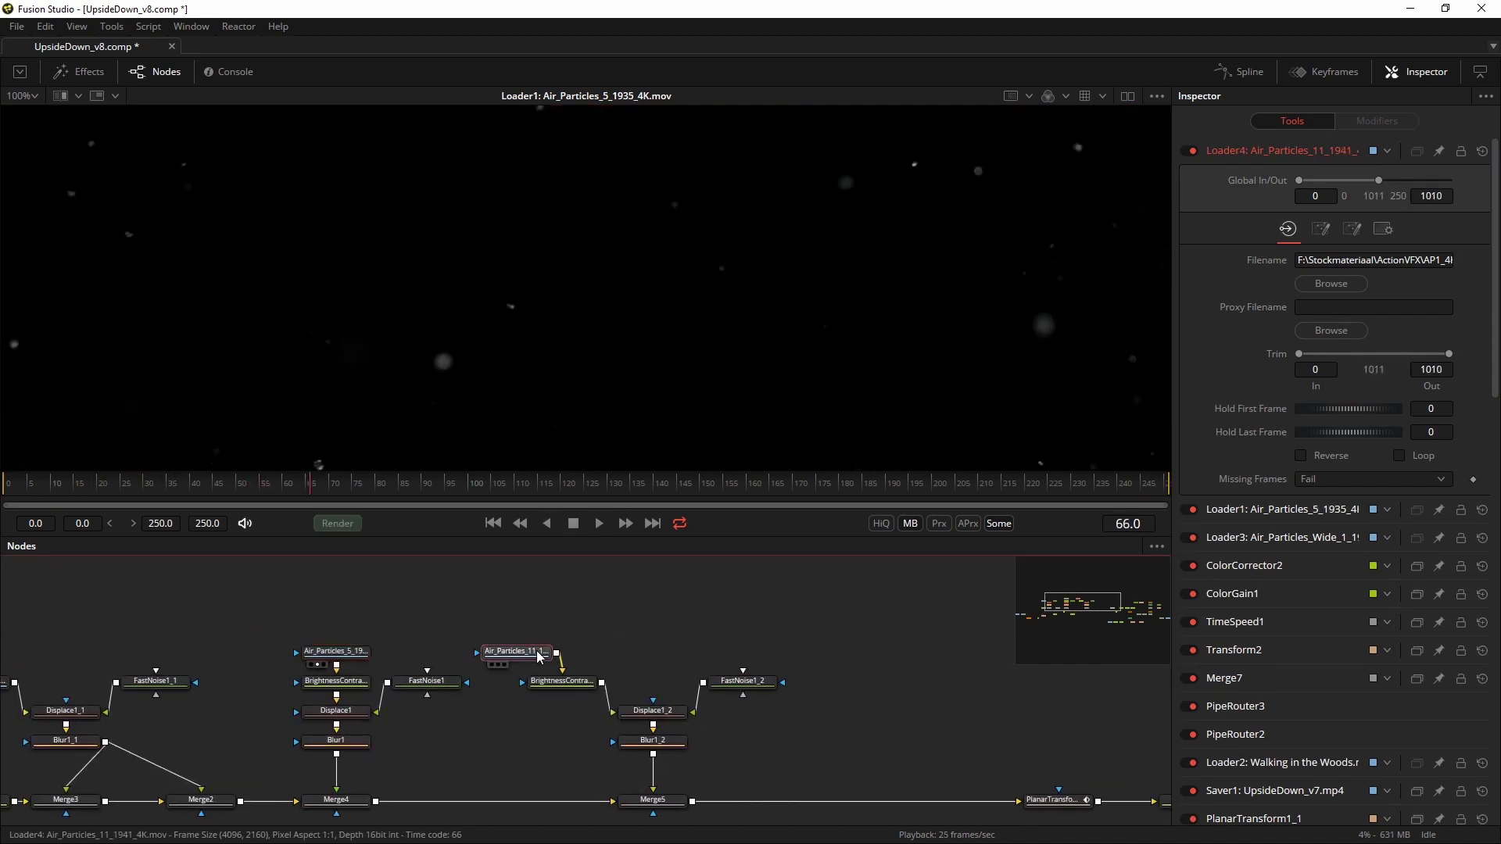
key(1)
click(600, 524)
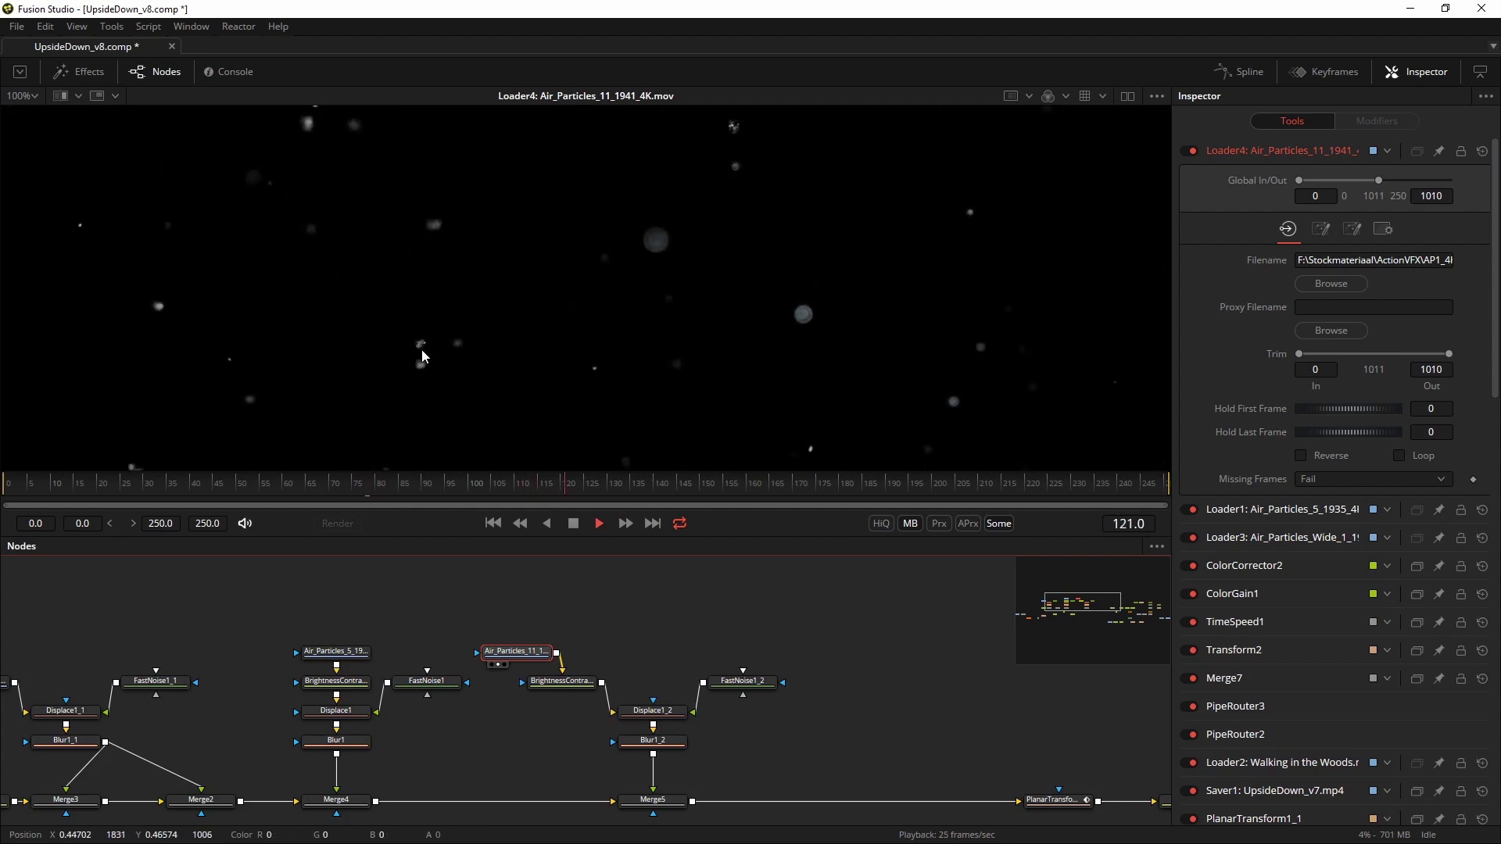
click(42, 97)
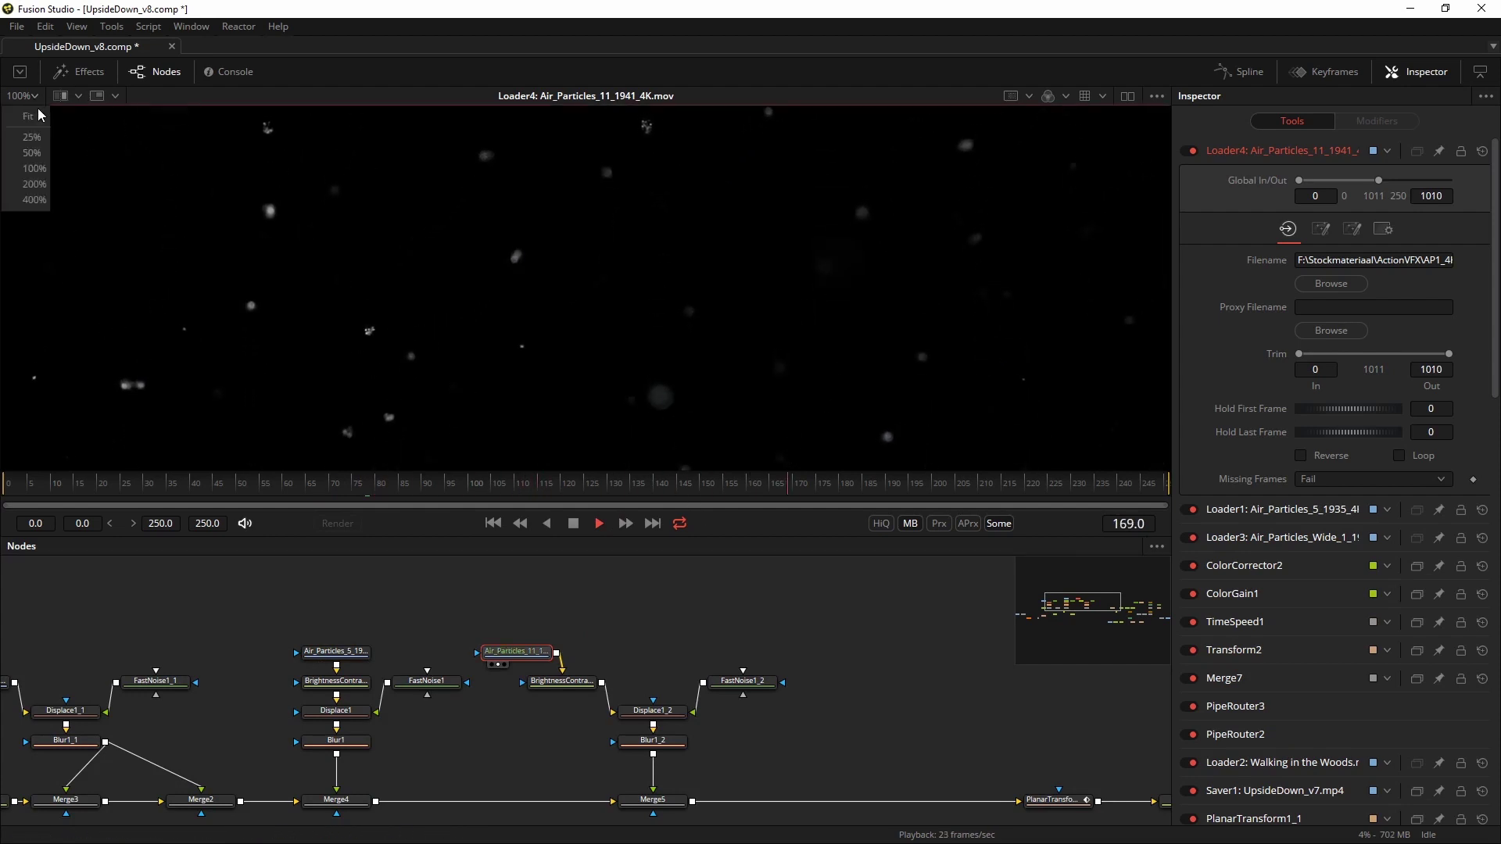
click(23, 114)
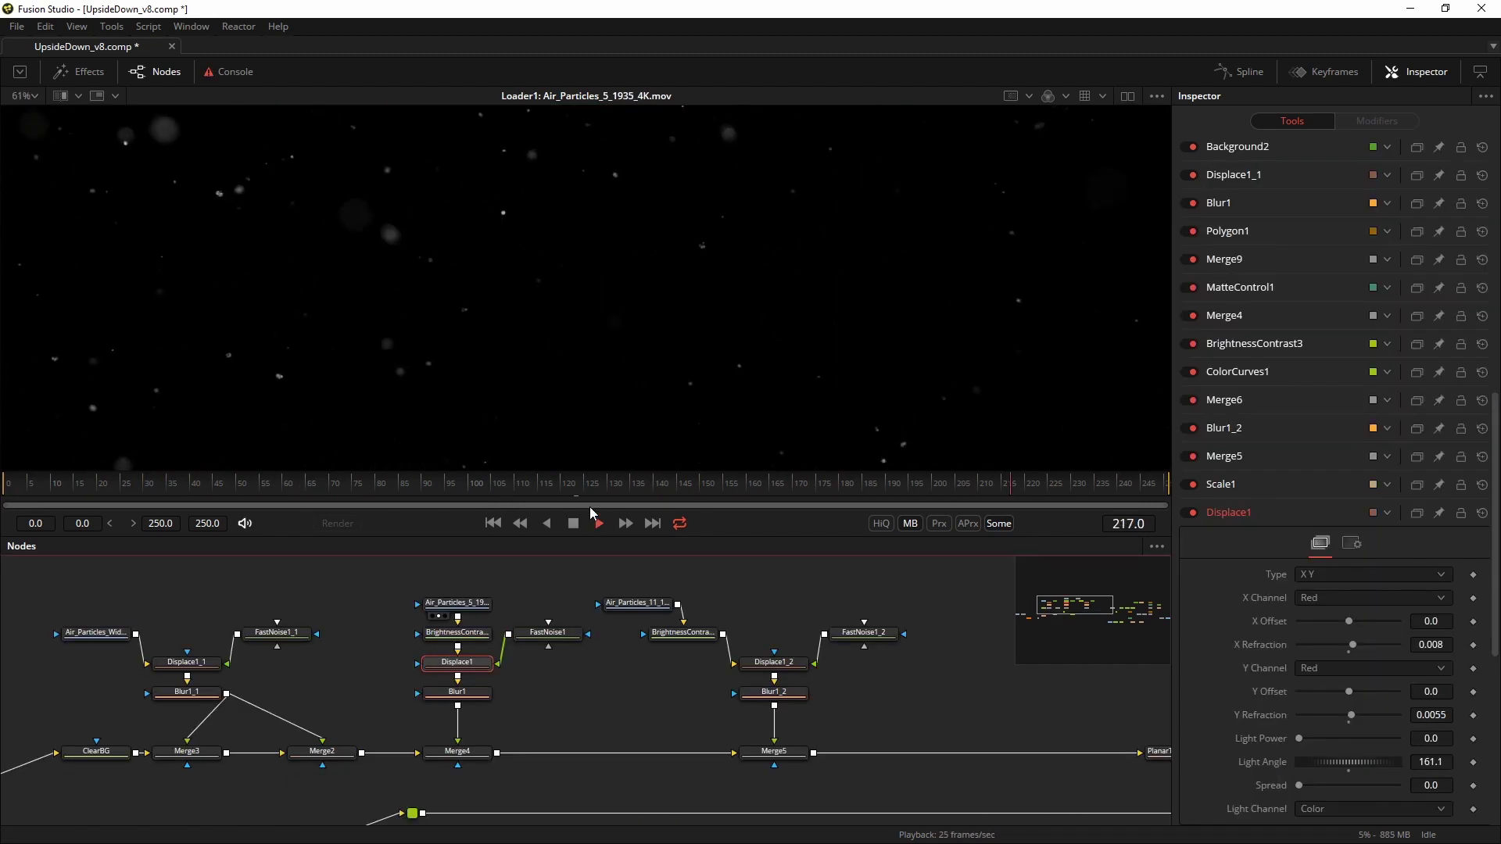
Stop playback at an earlier frame and view the FastNoise1 noise pattern fitted to the viewer
click(574, 524)
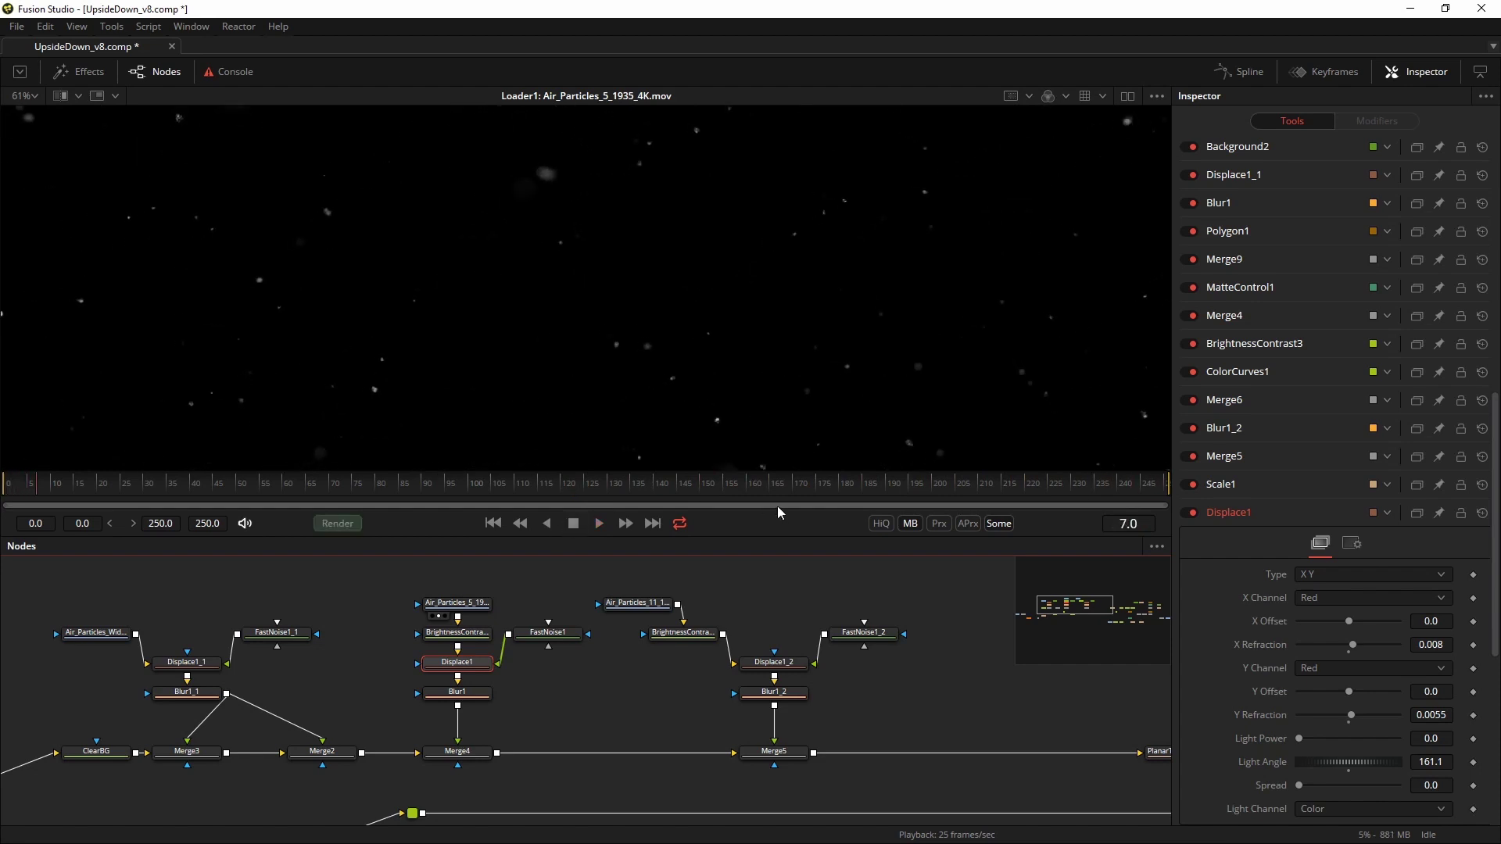
mouse_move(597, 488)
mouse_down()
mouse_move(463, 487)
mouse_move(579, 485)
mouse_up()
click(508, 265)
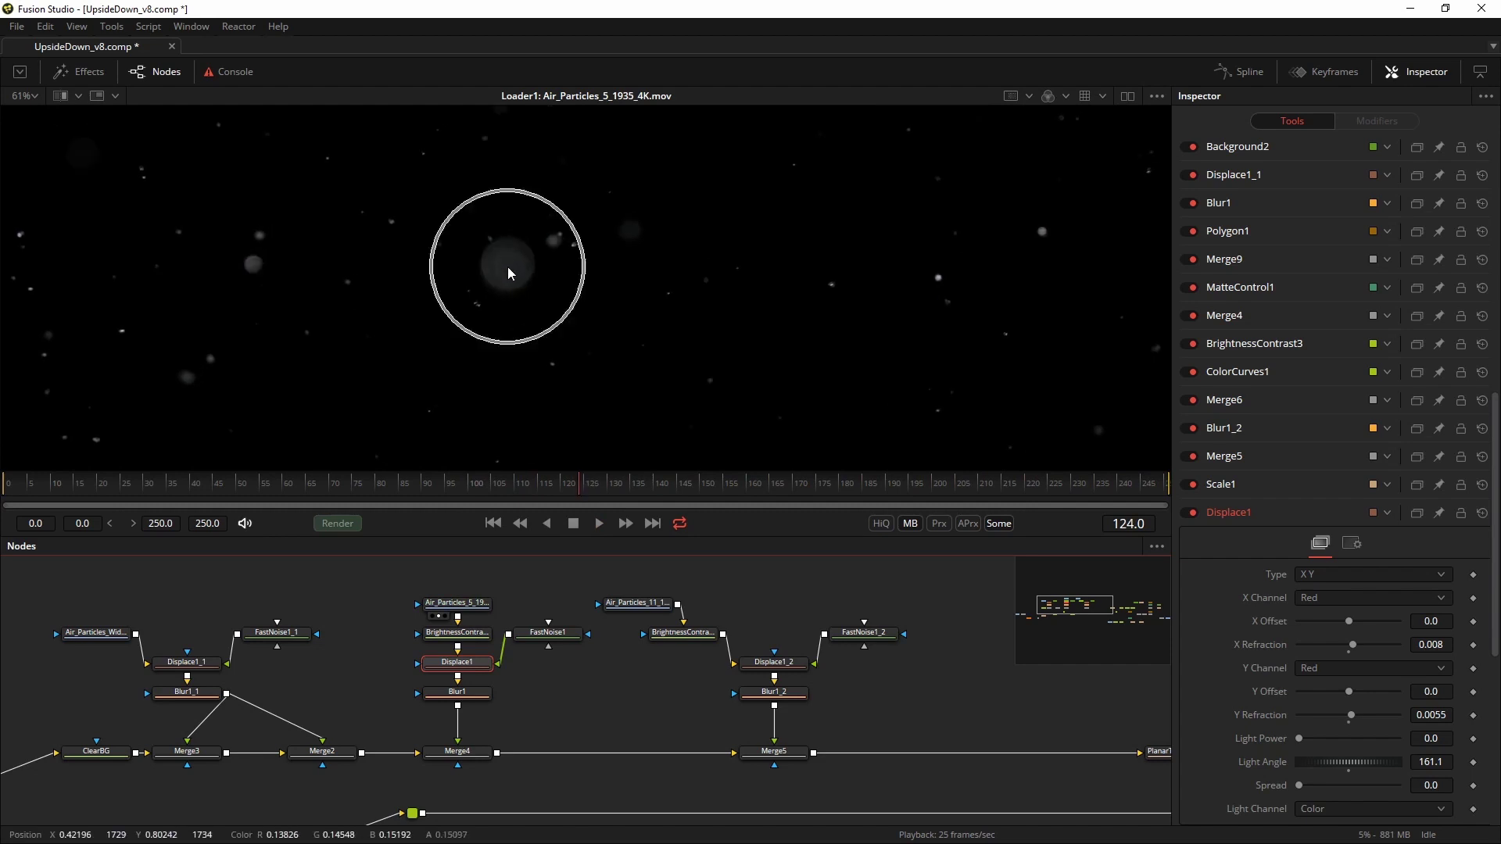
click(565, 634)
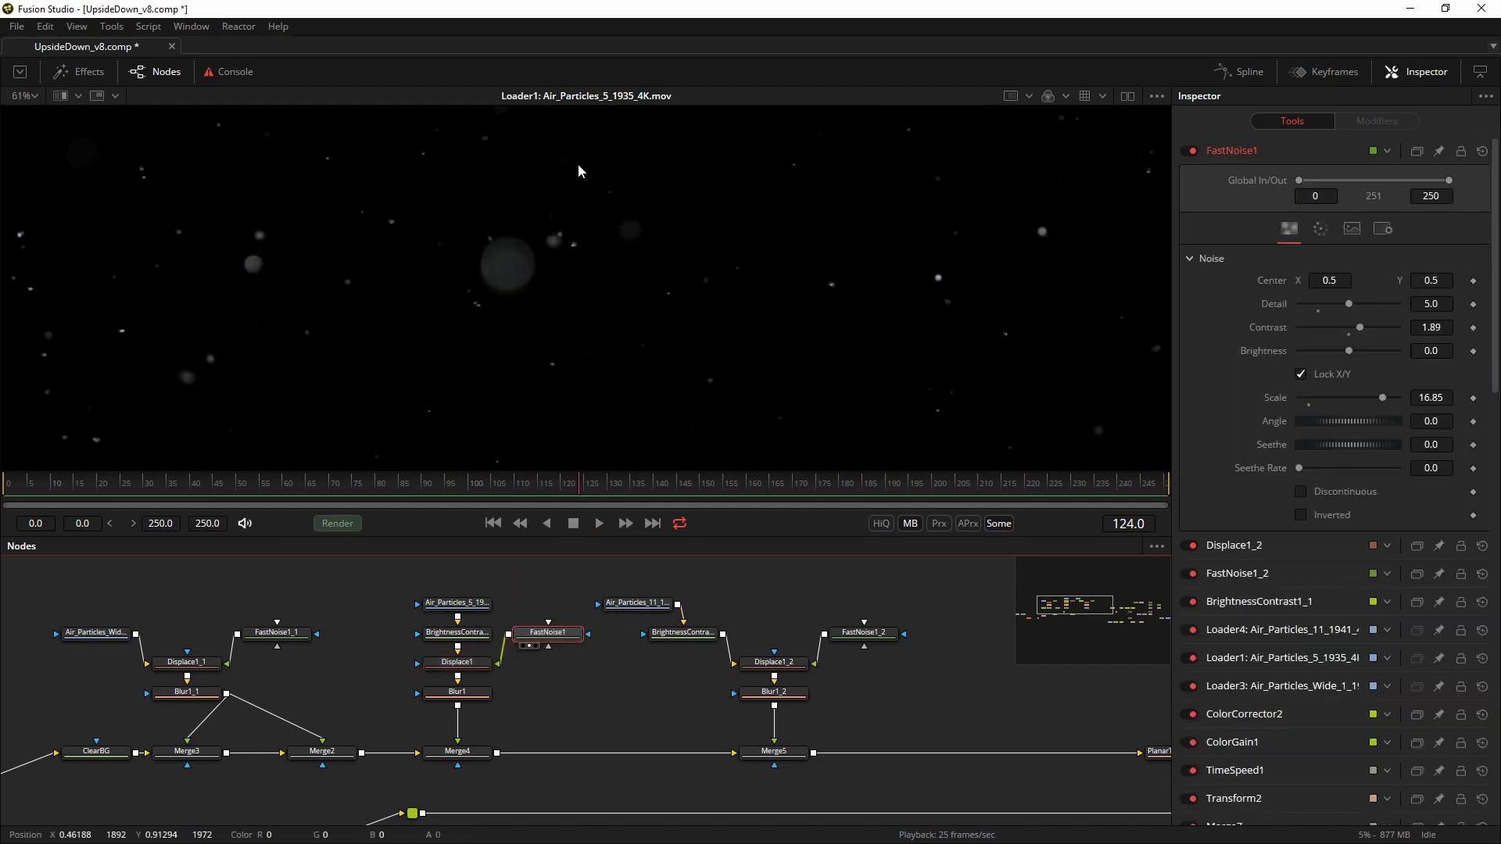
key(1)
scroll(509, 311, down, 4)
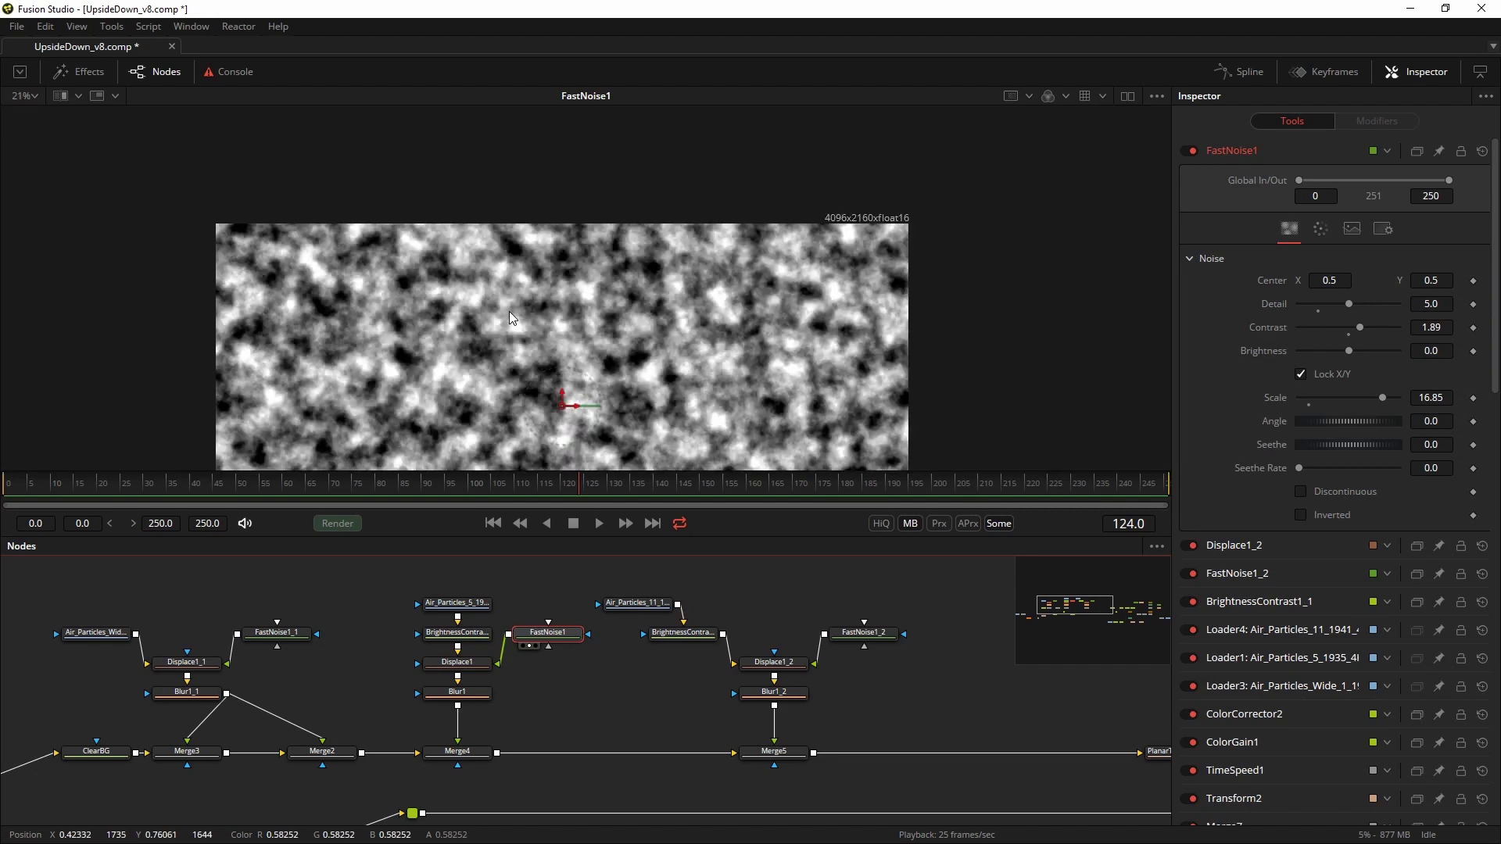
scroll(509, 366, up, 4)
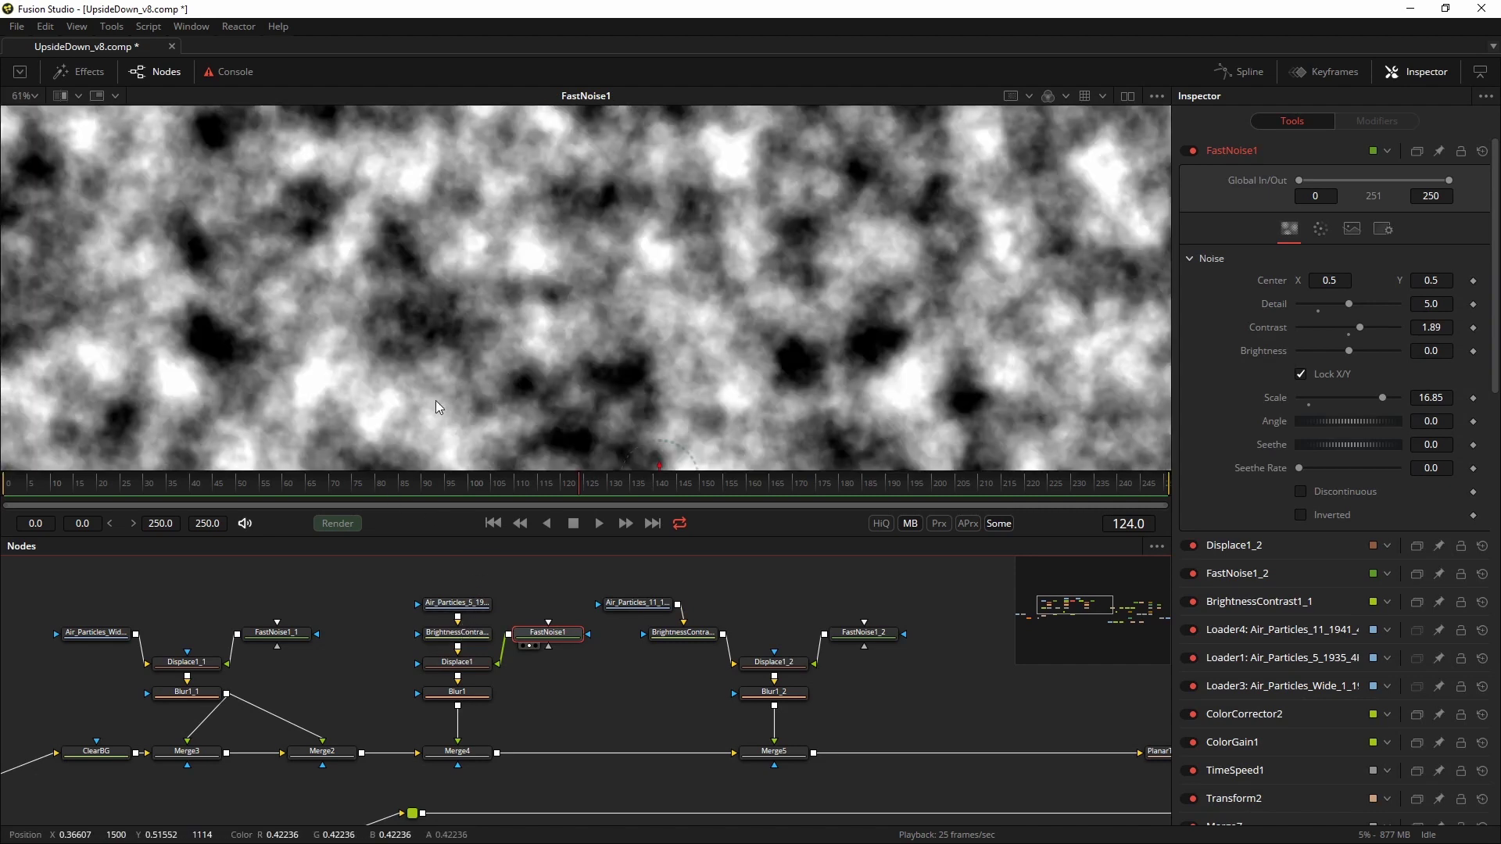
scroll(435, 402, down, 2)
key(ctrl+f)
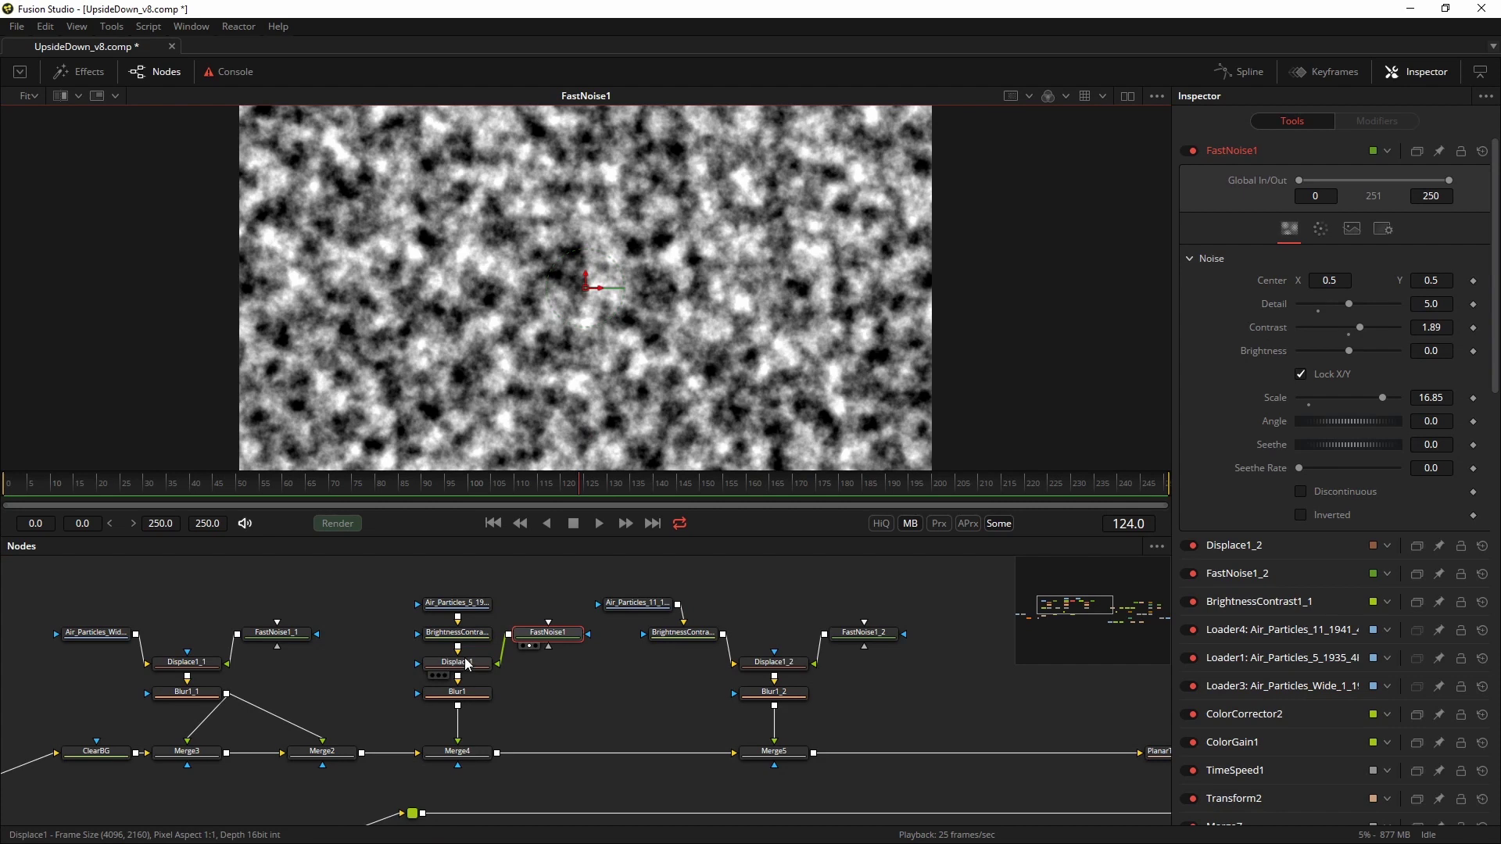
Compare Displace1's particles with and without displacement, leaving the displacement enabled
click(467, 664)
key(1)
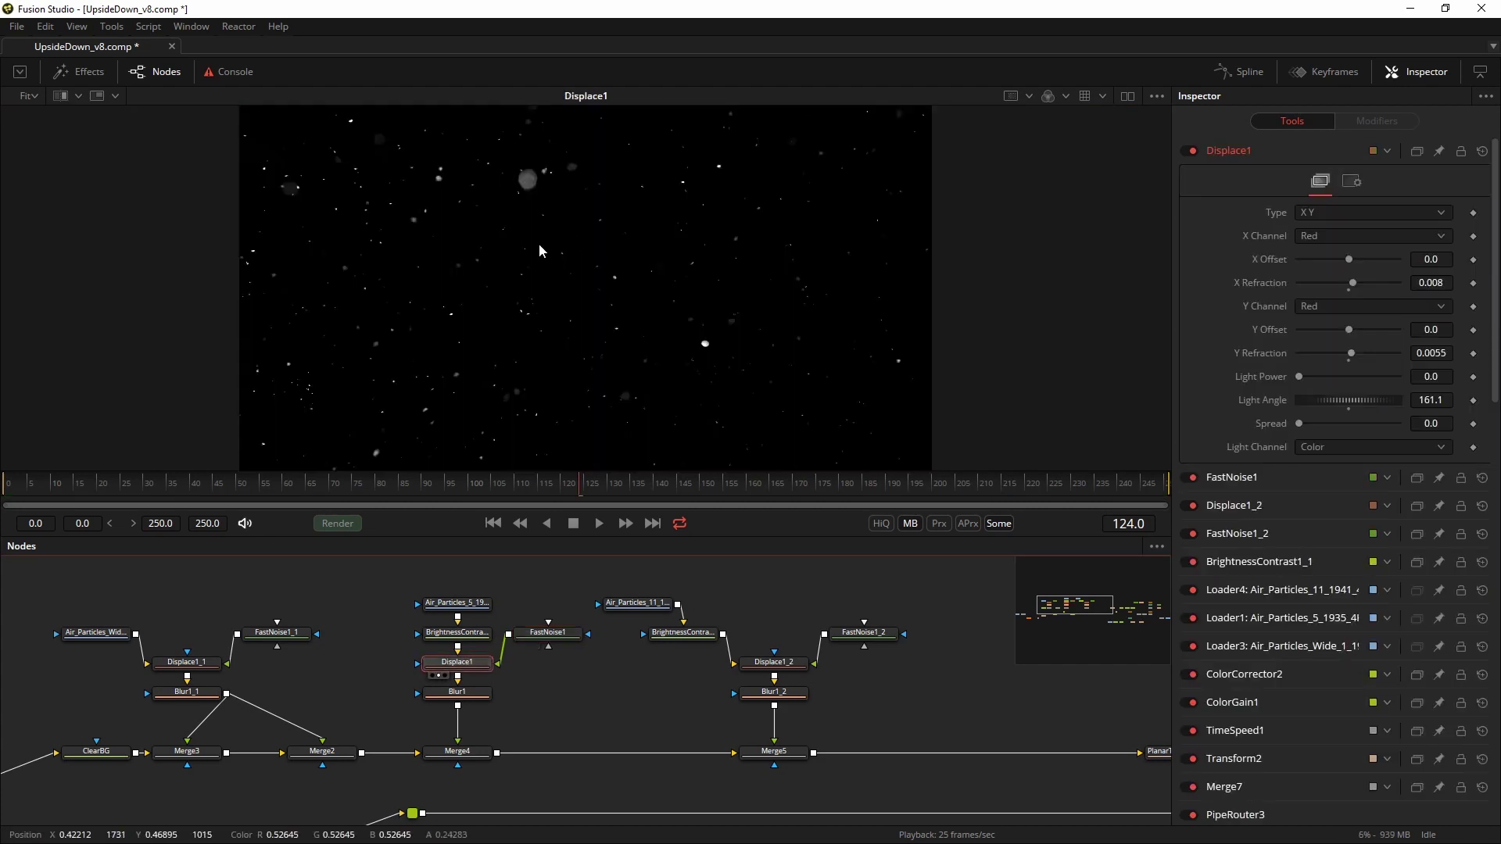
scroll(538, 208, up, 3)
scroll(523, 334, up, 1)
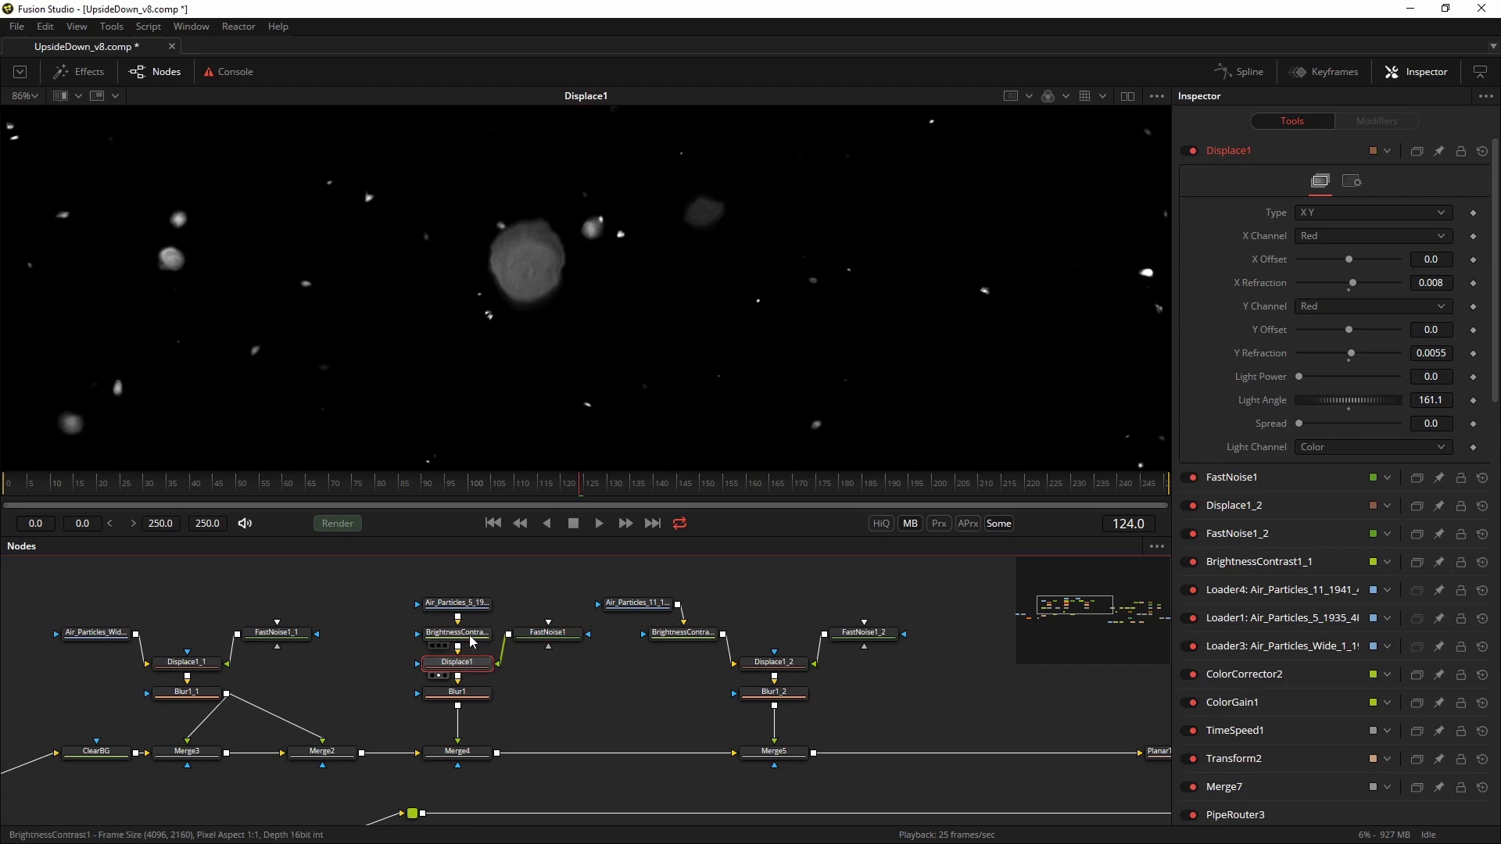
key(1)
key(ctrl+z)
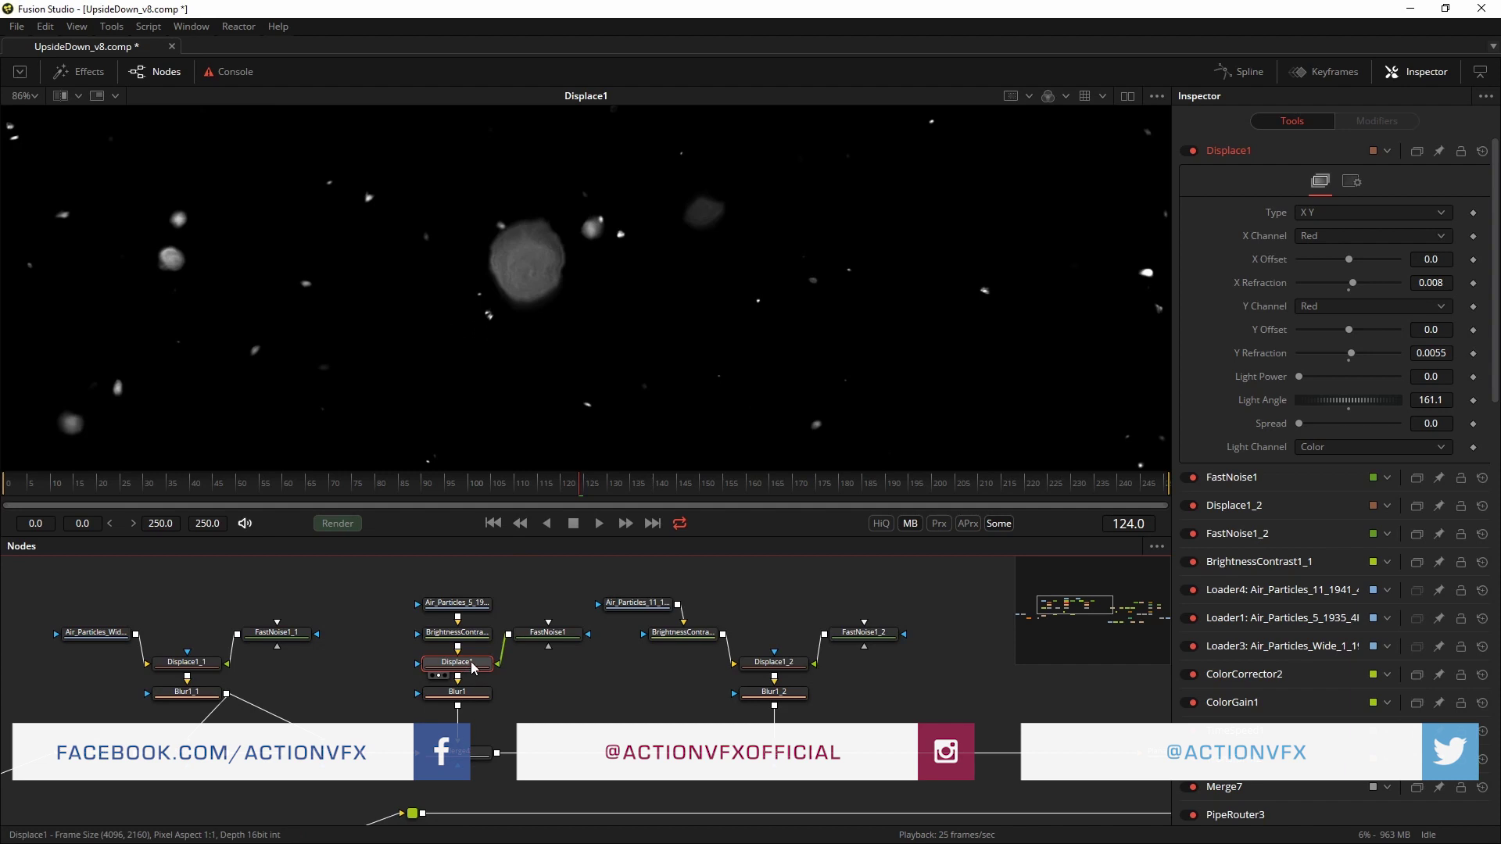
key(ctrl+p)
key(ctrl+p)
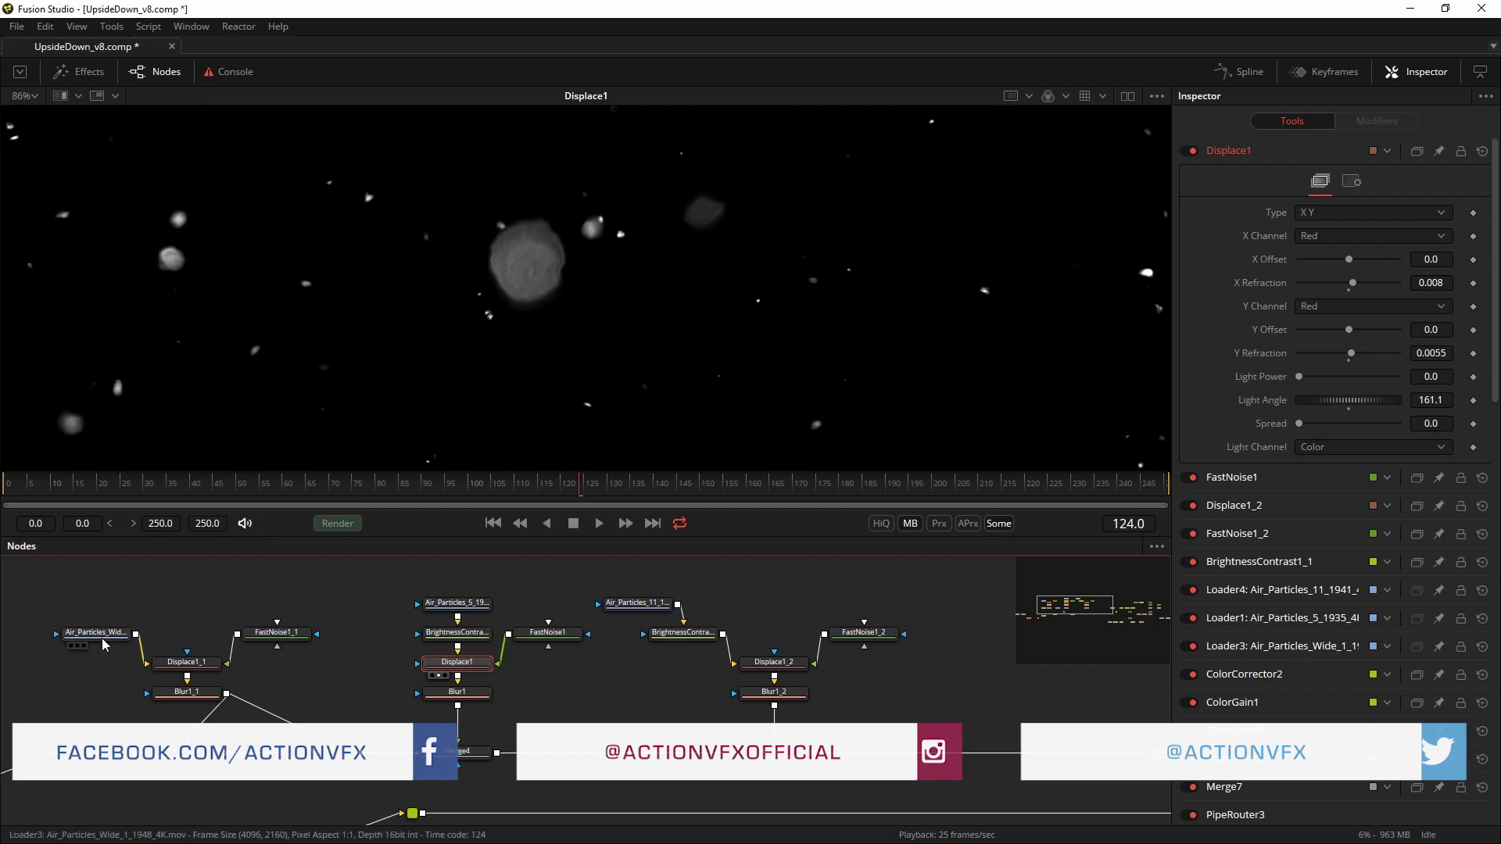
Check the three Air_Particles clips, the FastNoise1_1 and FastNoise1 settings, and Displace1's output
key(1)
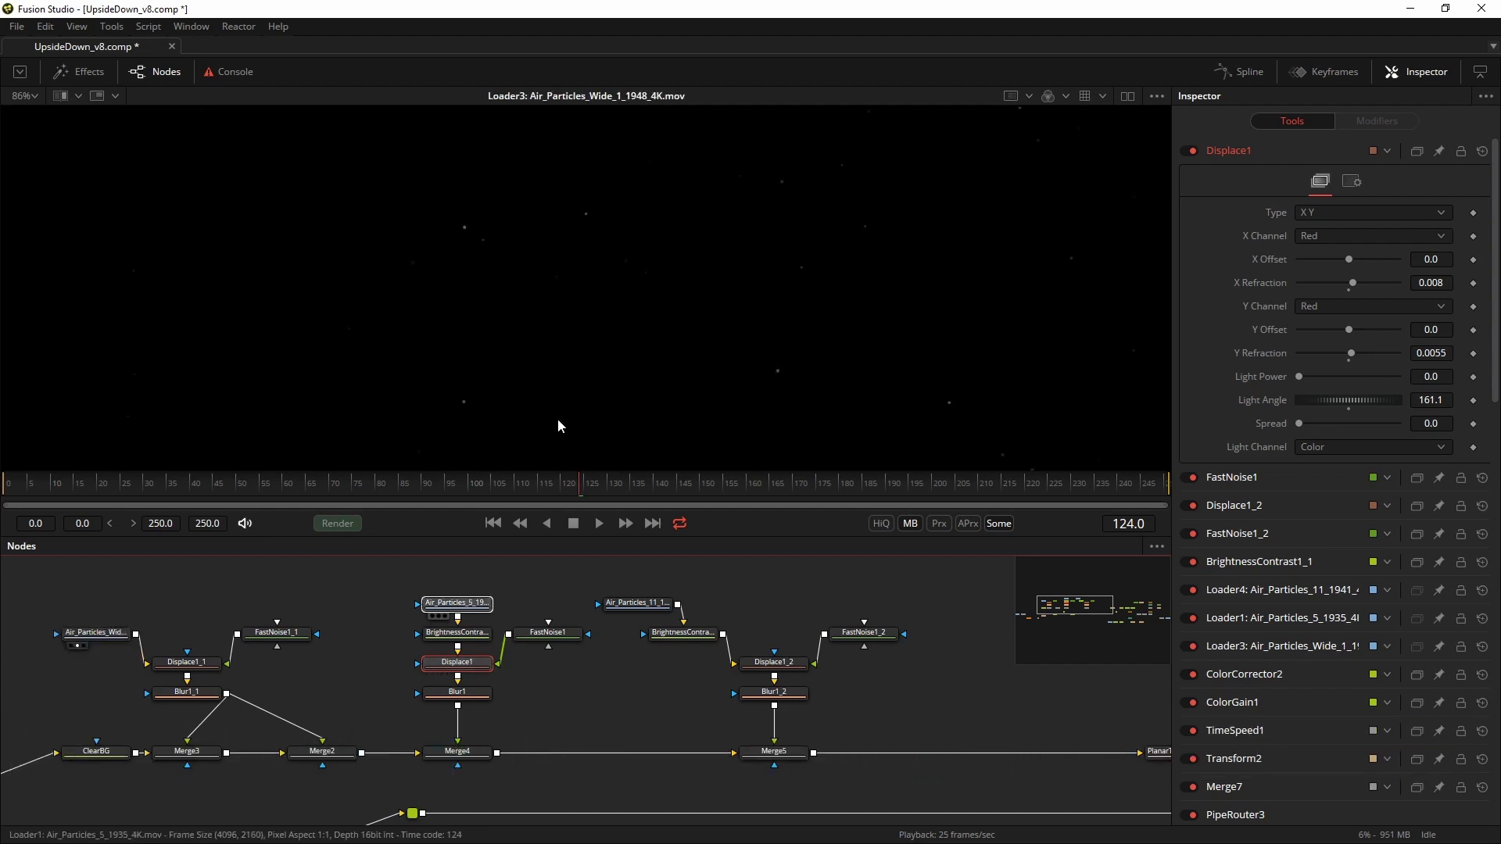
key(1)
key(1)
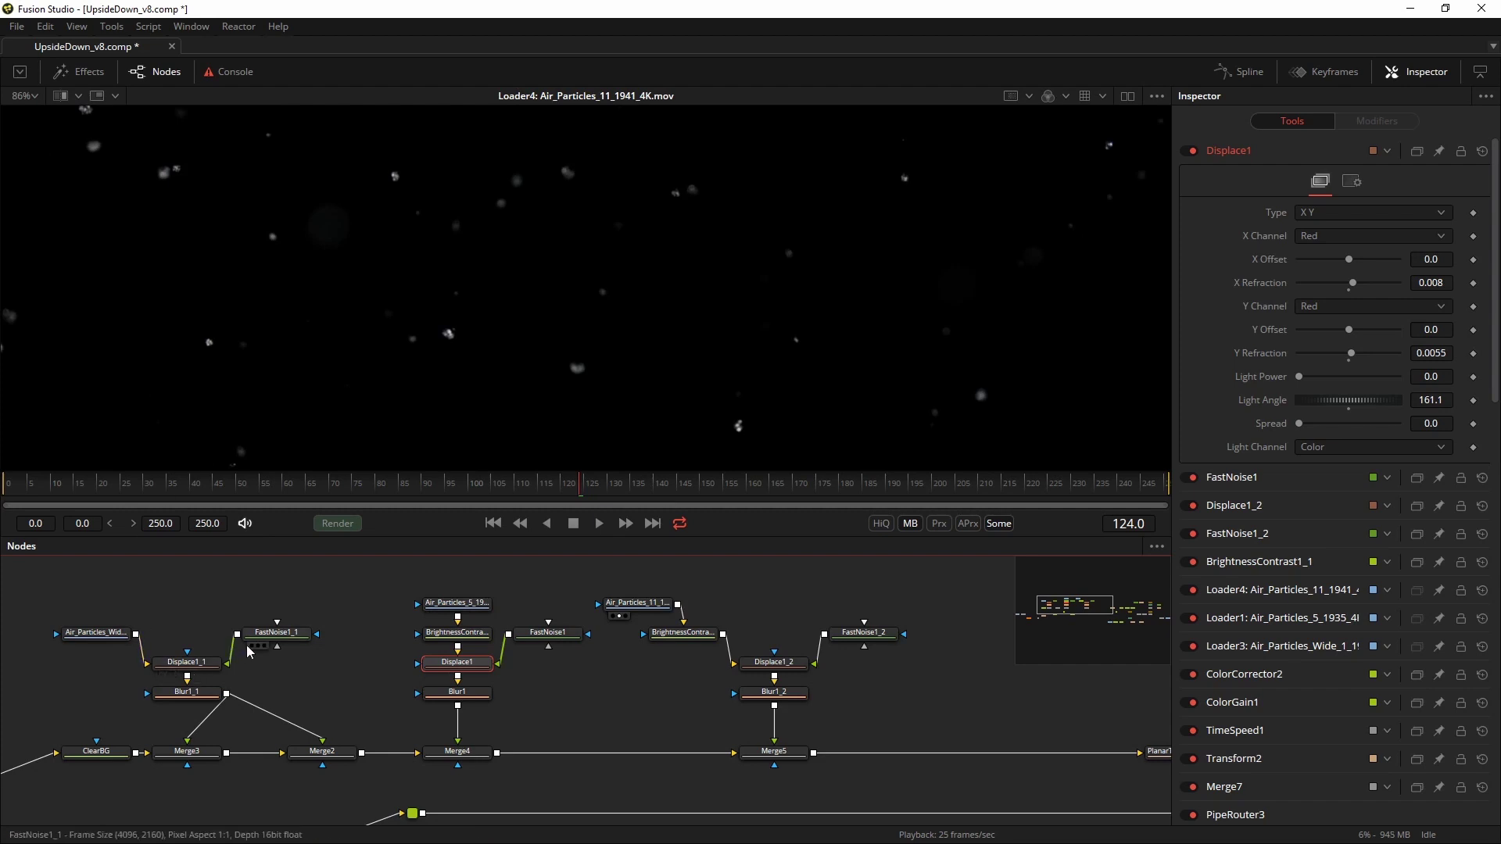
click(289, 638)
key(1)
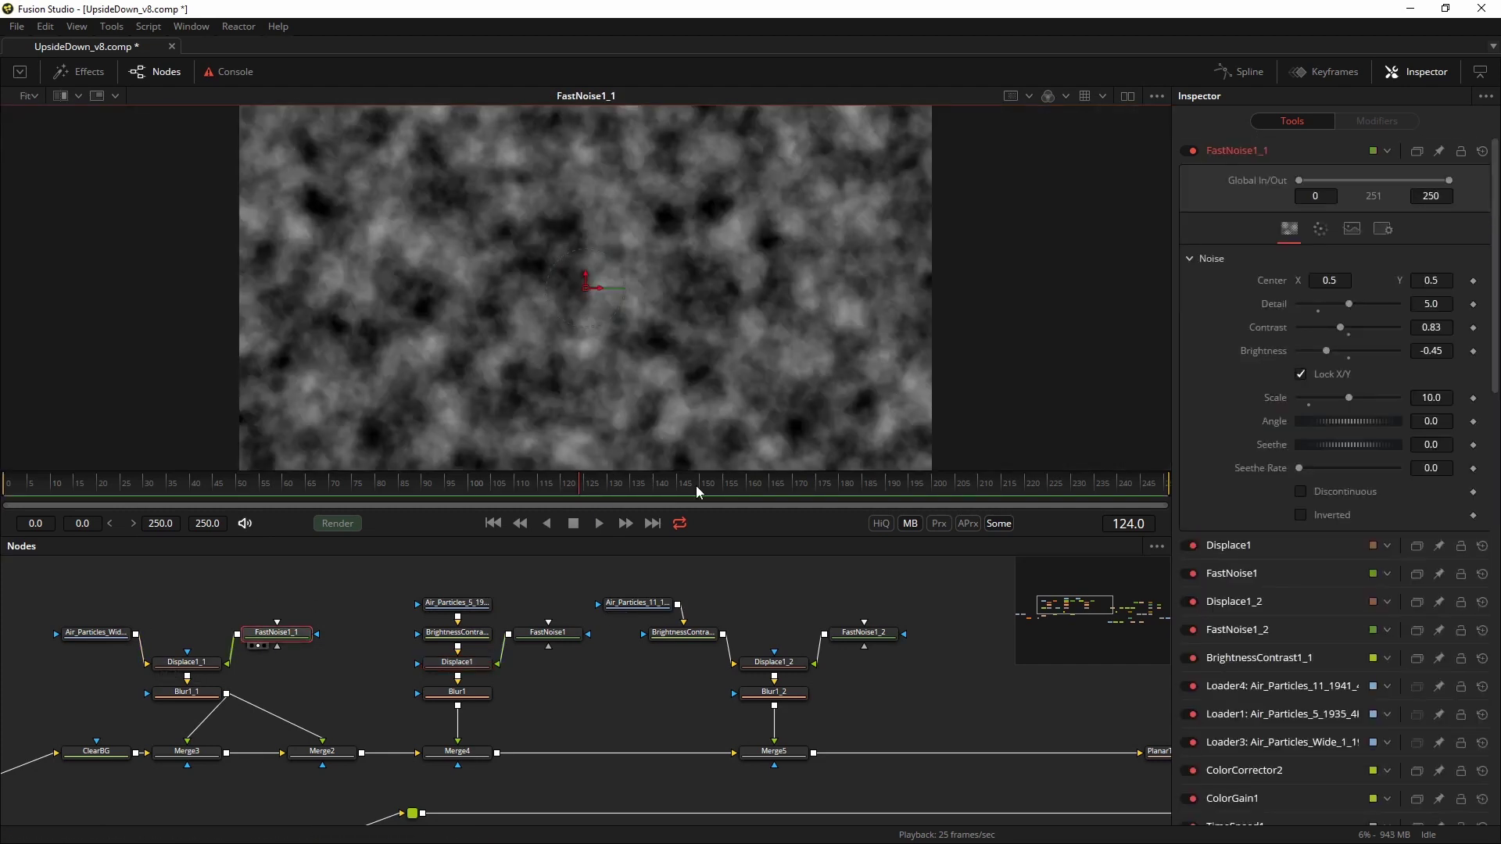
click(549, 633)
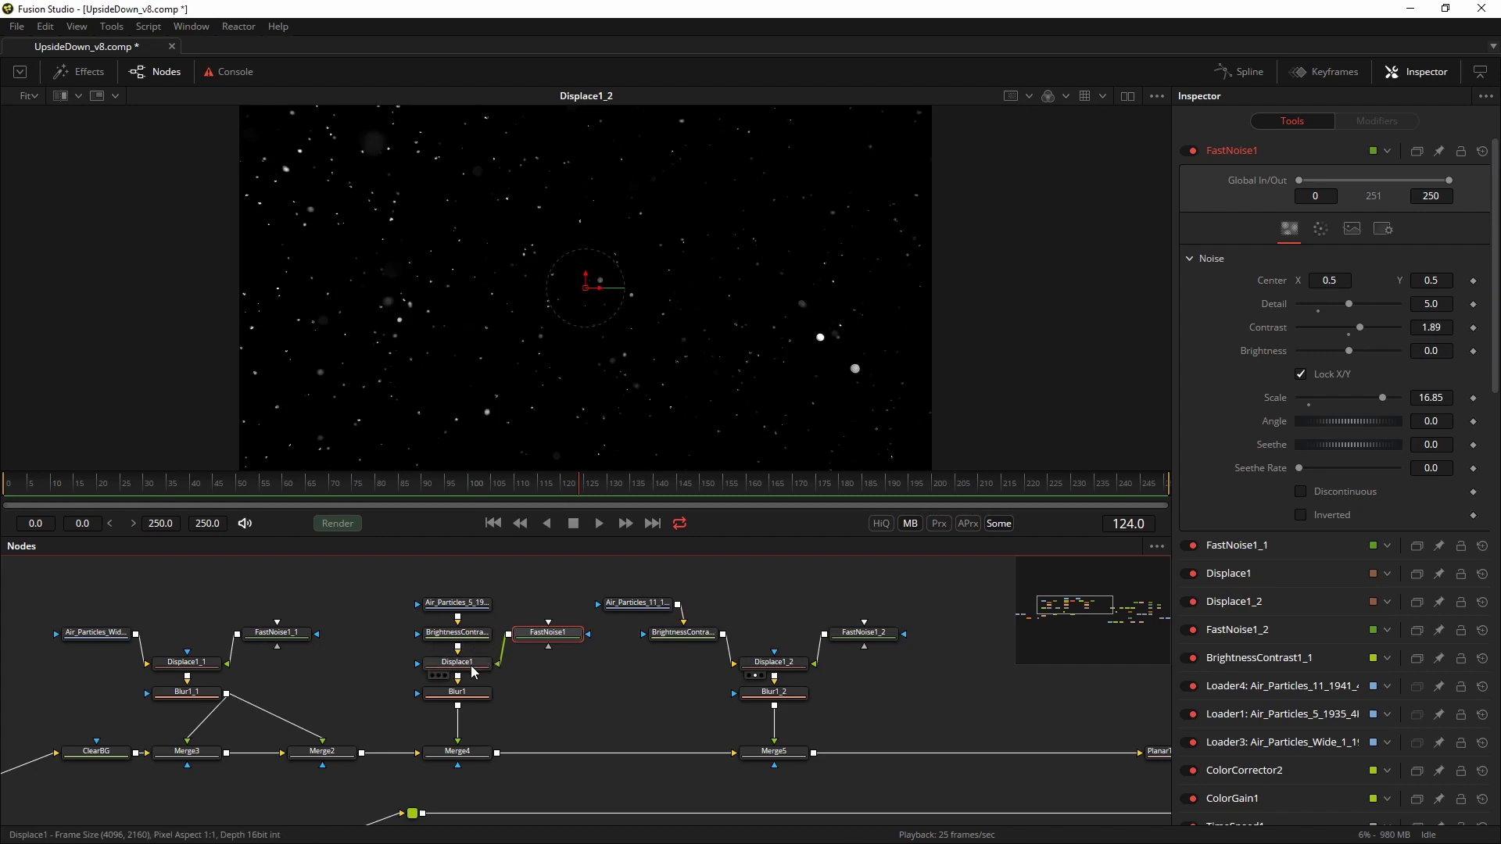
click(432, 675)
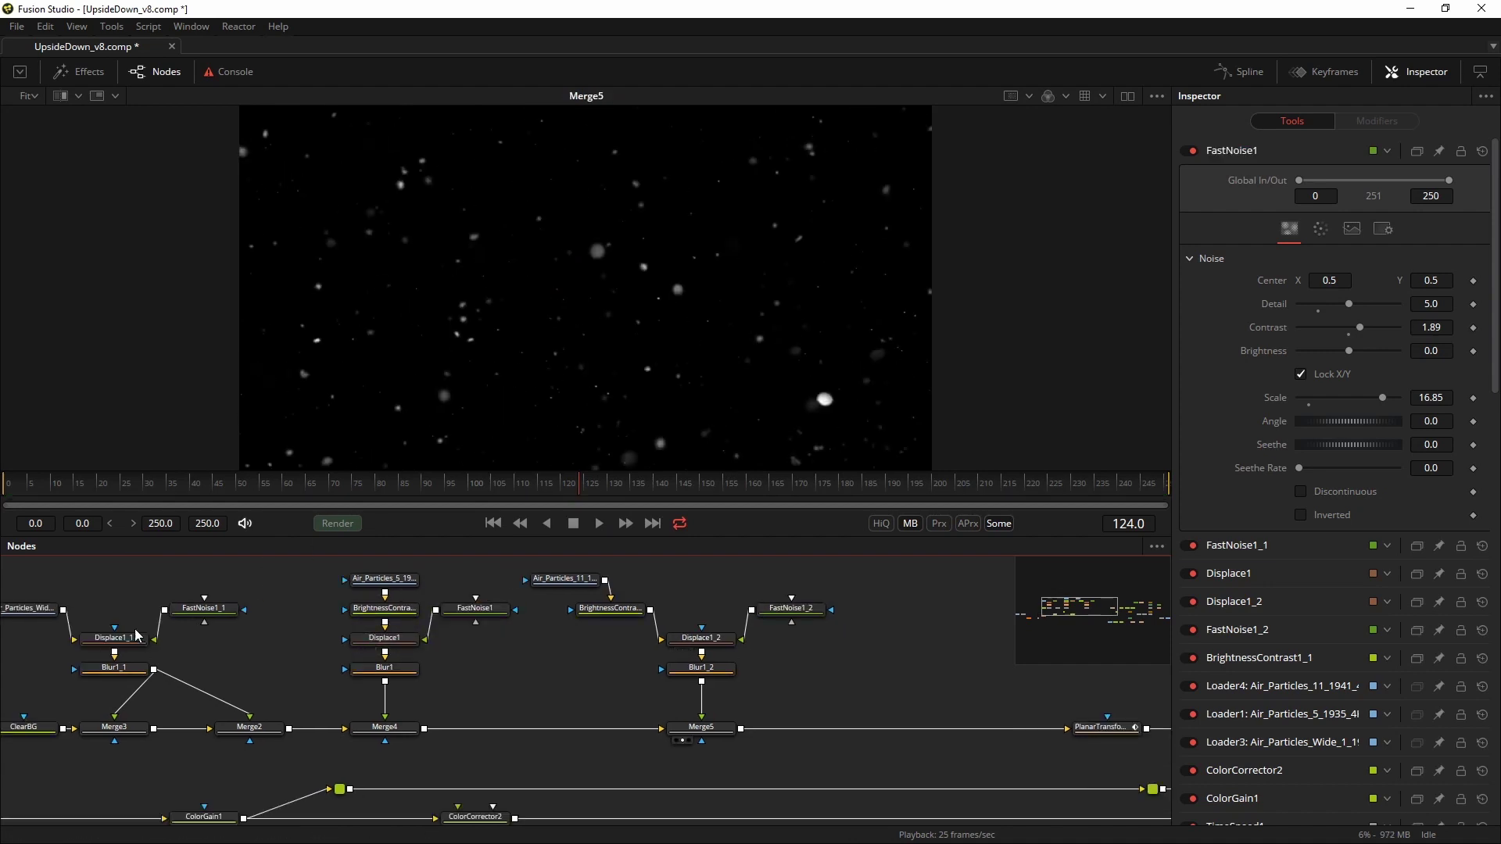
Re-enable Displace1_1, Displace1 and Displace1_2 together with Ctrl+P
drag(76, 628, 696, 647)
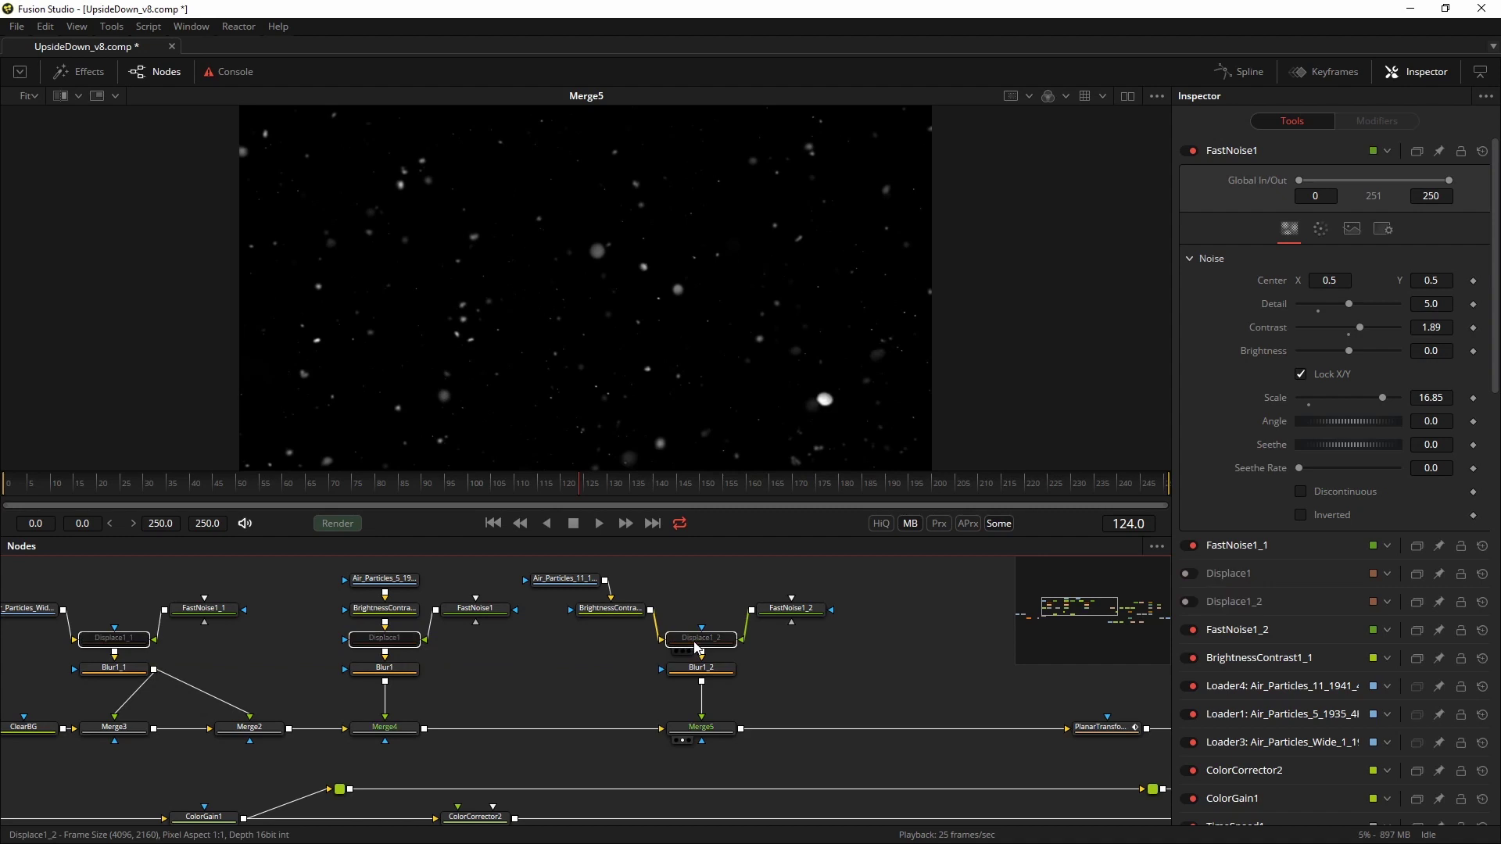
key(ctrl+p)
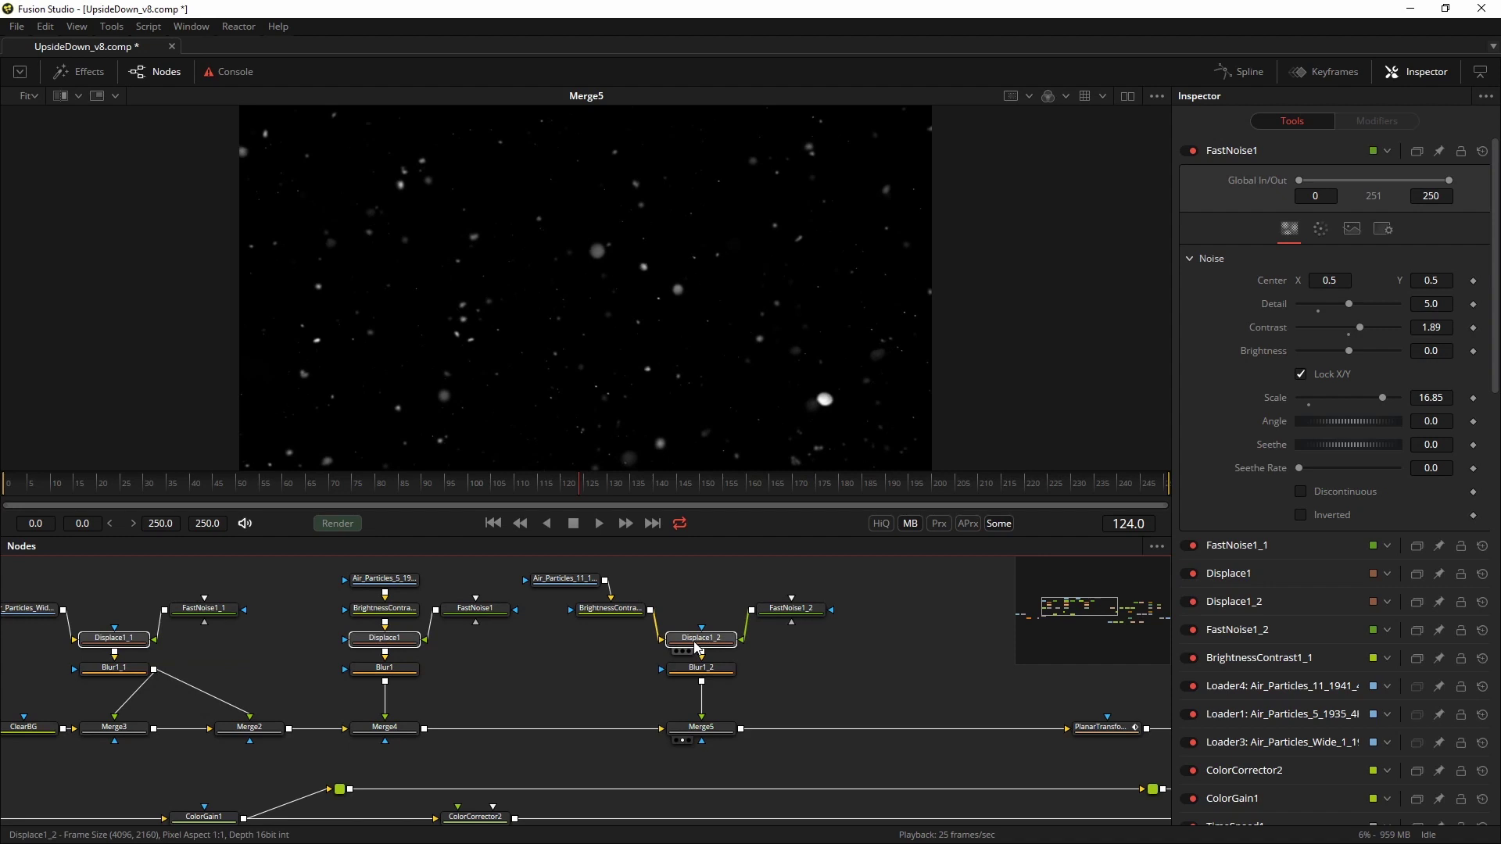
click(965, 693)
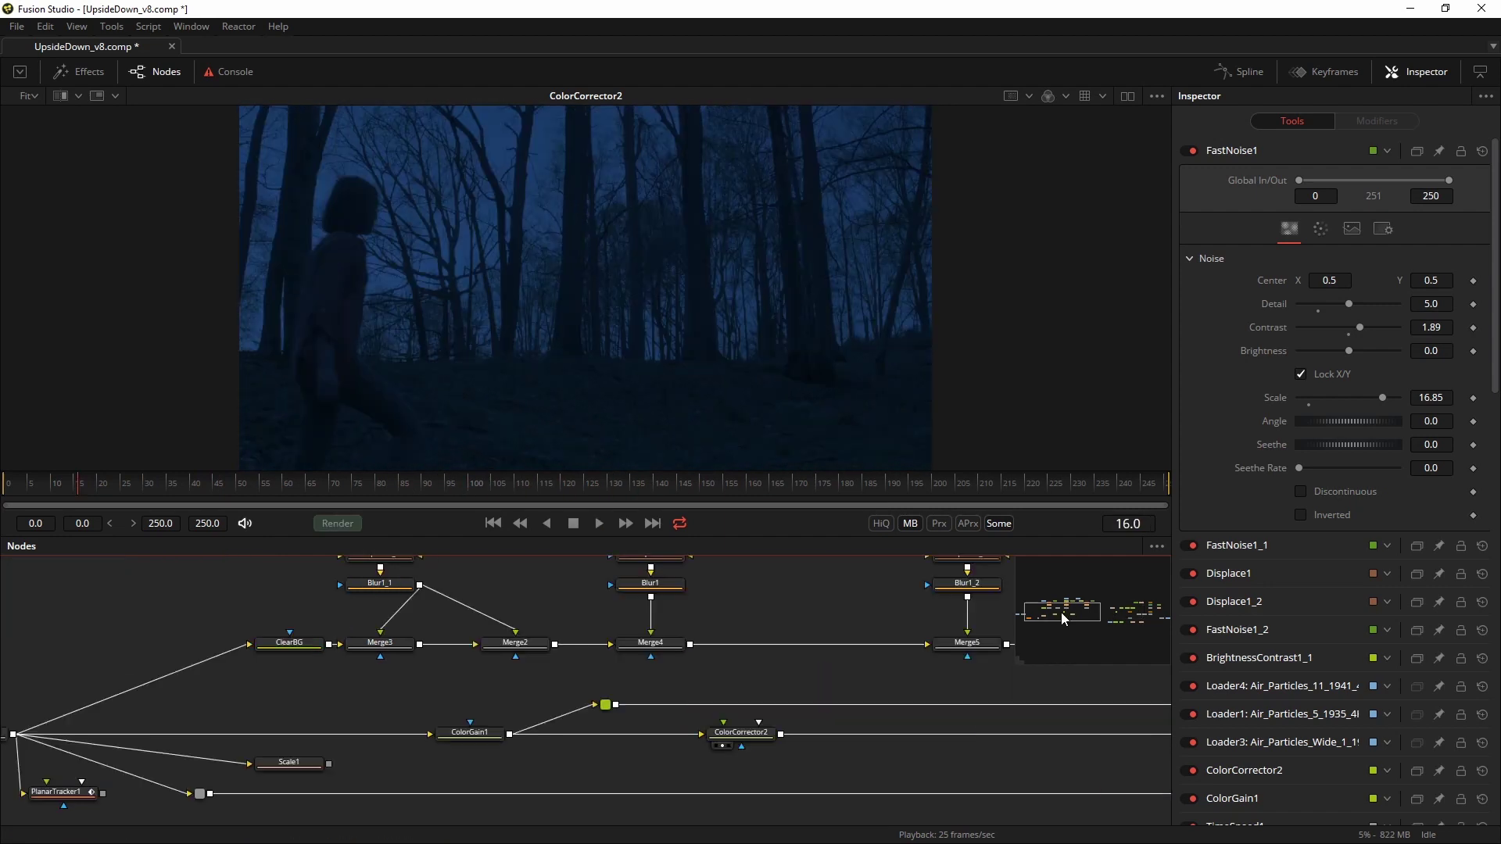
Bring the tracker nodes into view, select PlanarTransform1 and move to frame 231
drag(1062, 612, 1054, 612)
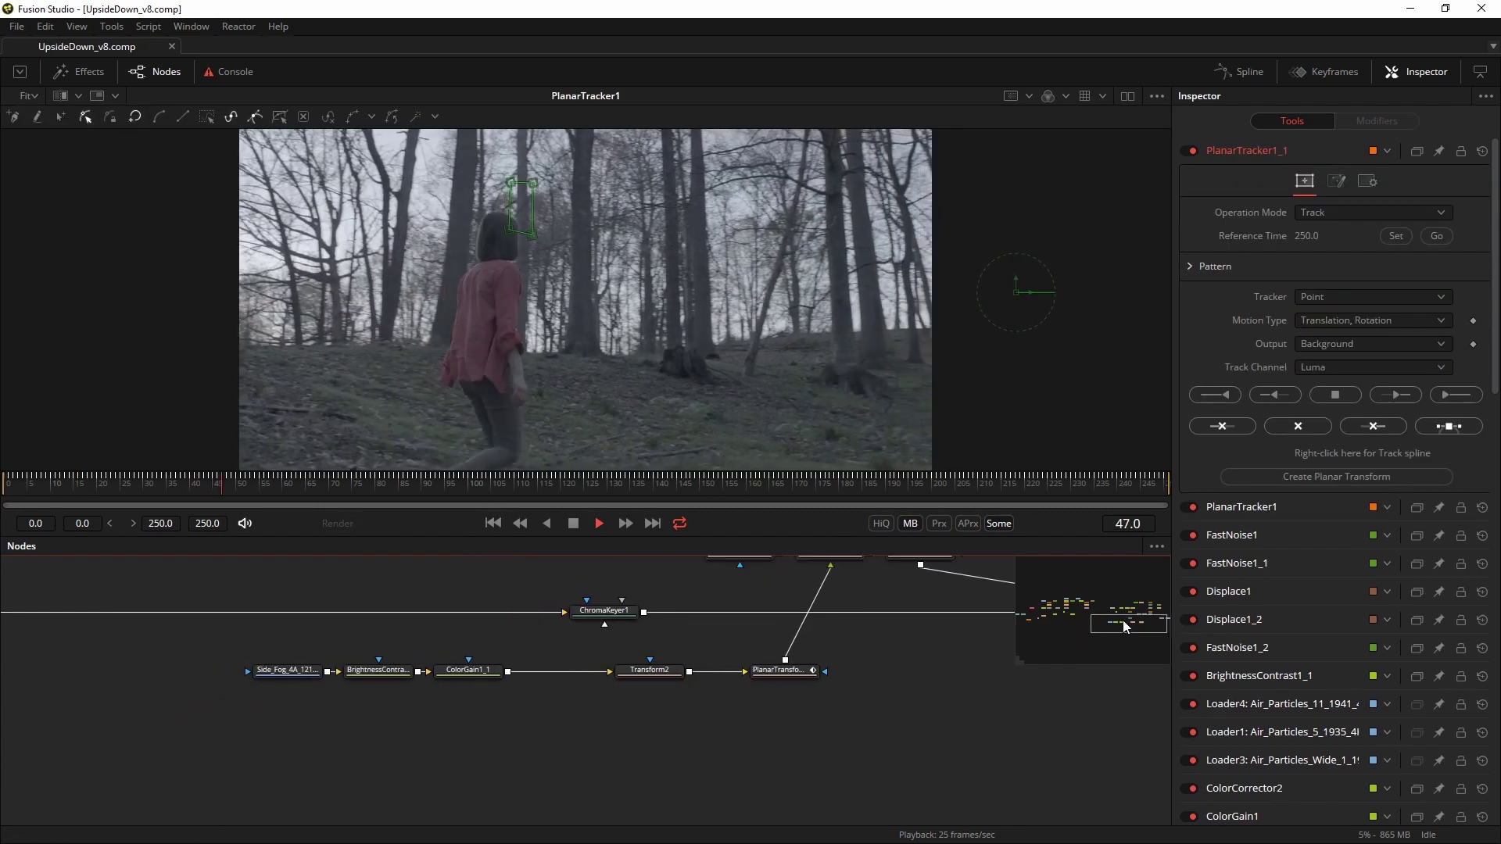
drag(1123, 620, 1053, 613)
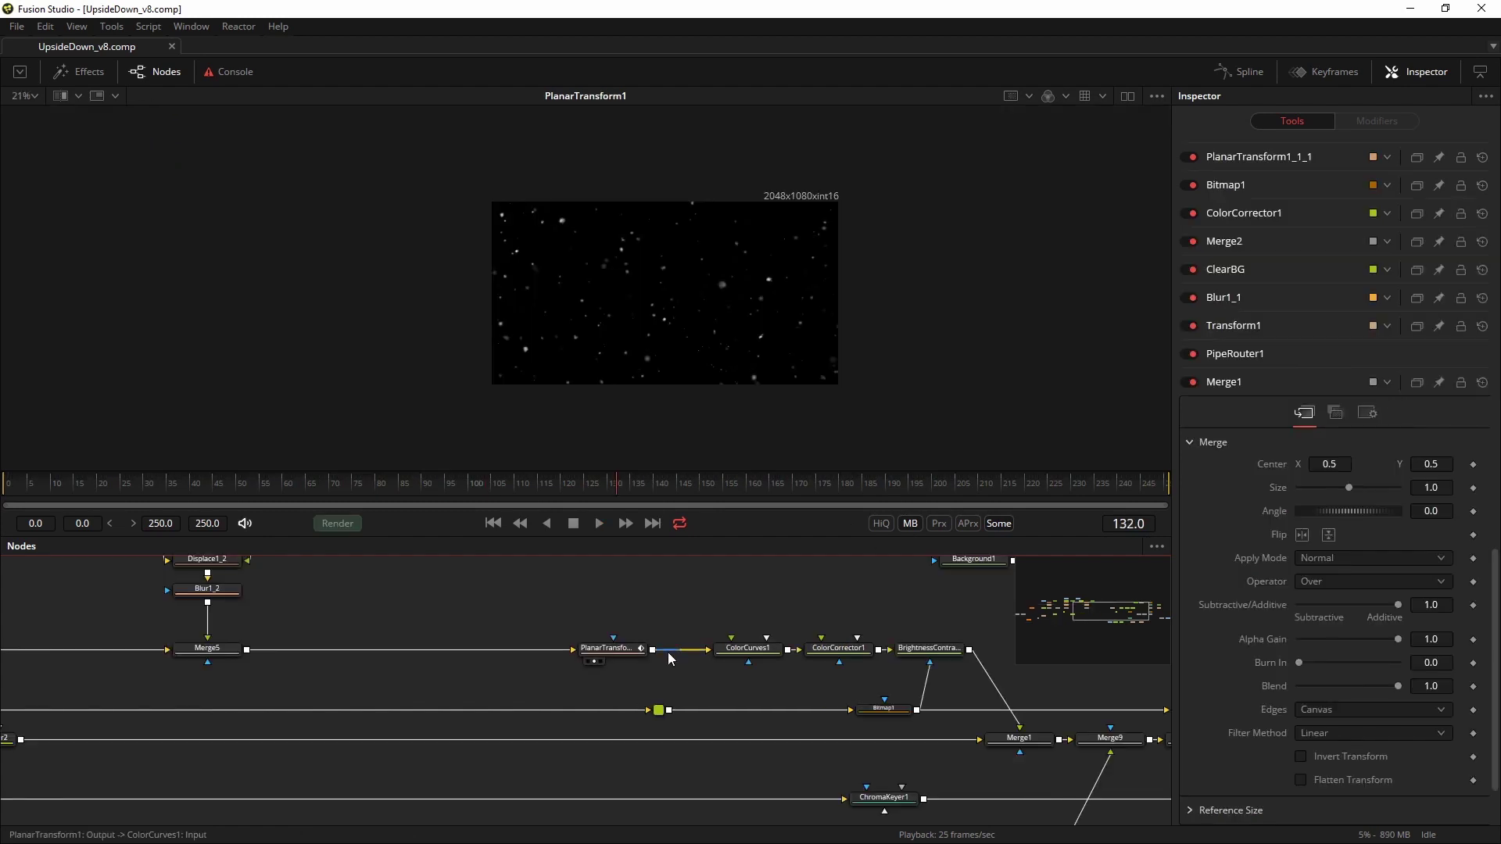
click(623, 655)
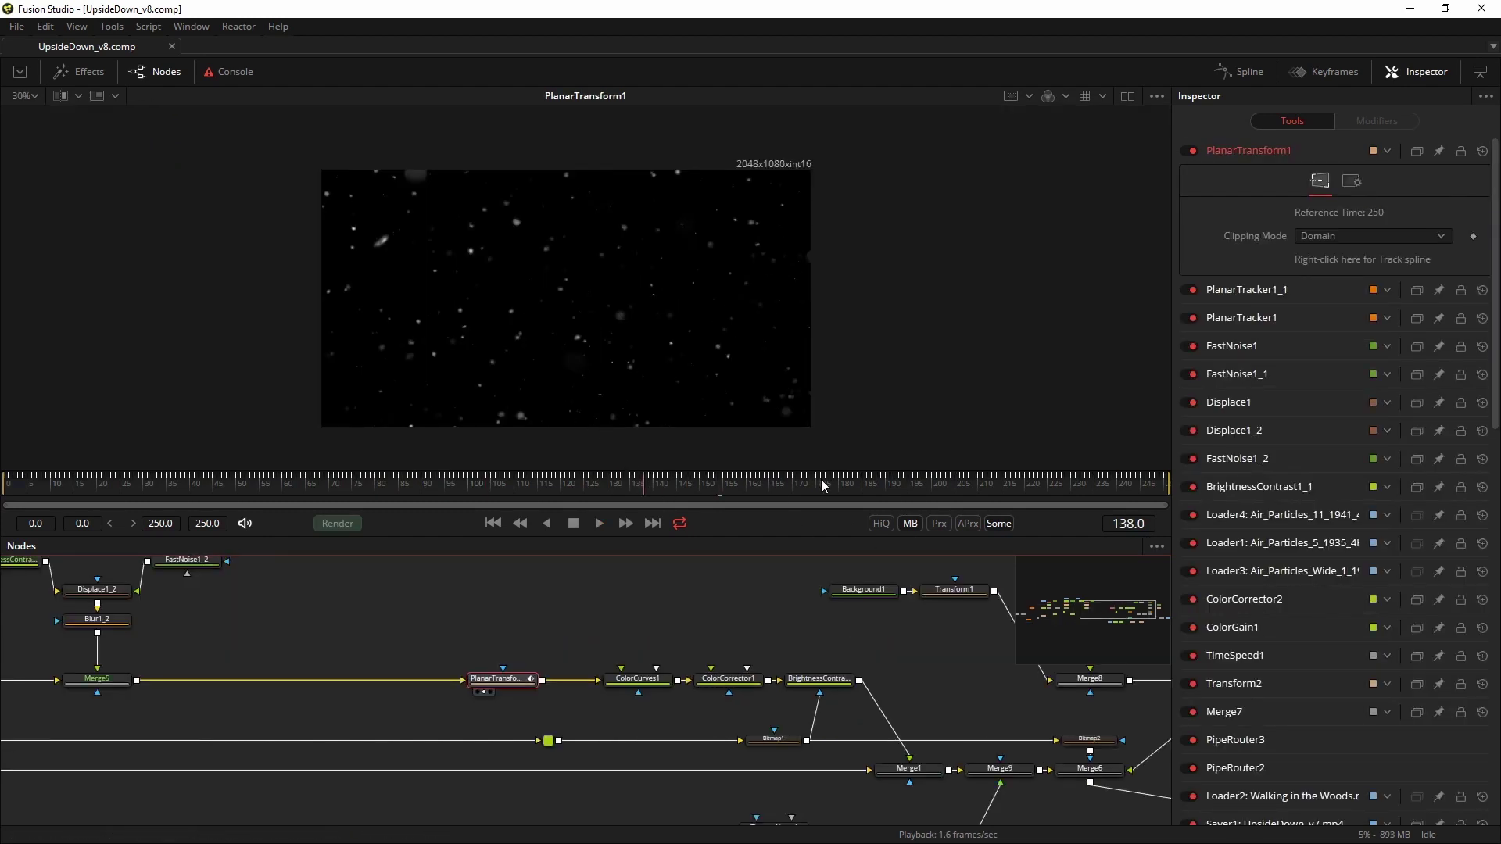
drag(821, 480, 1077, 494)
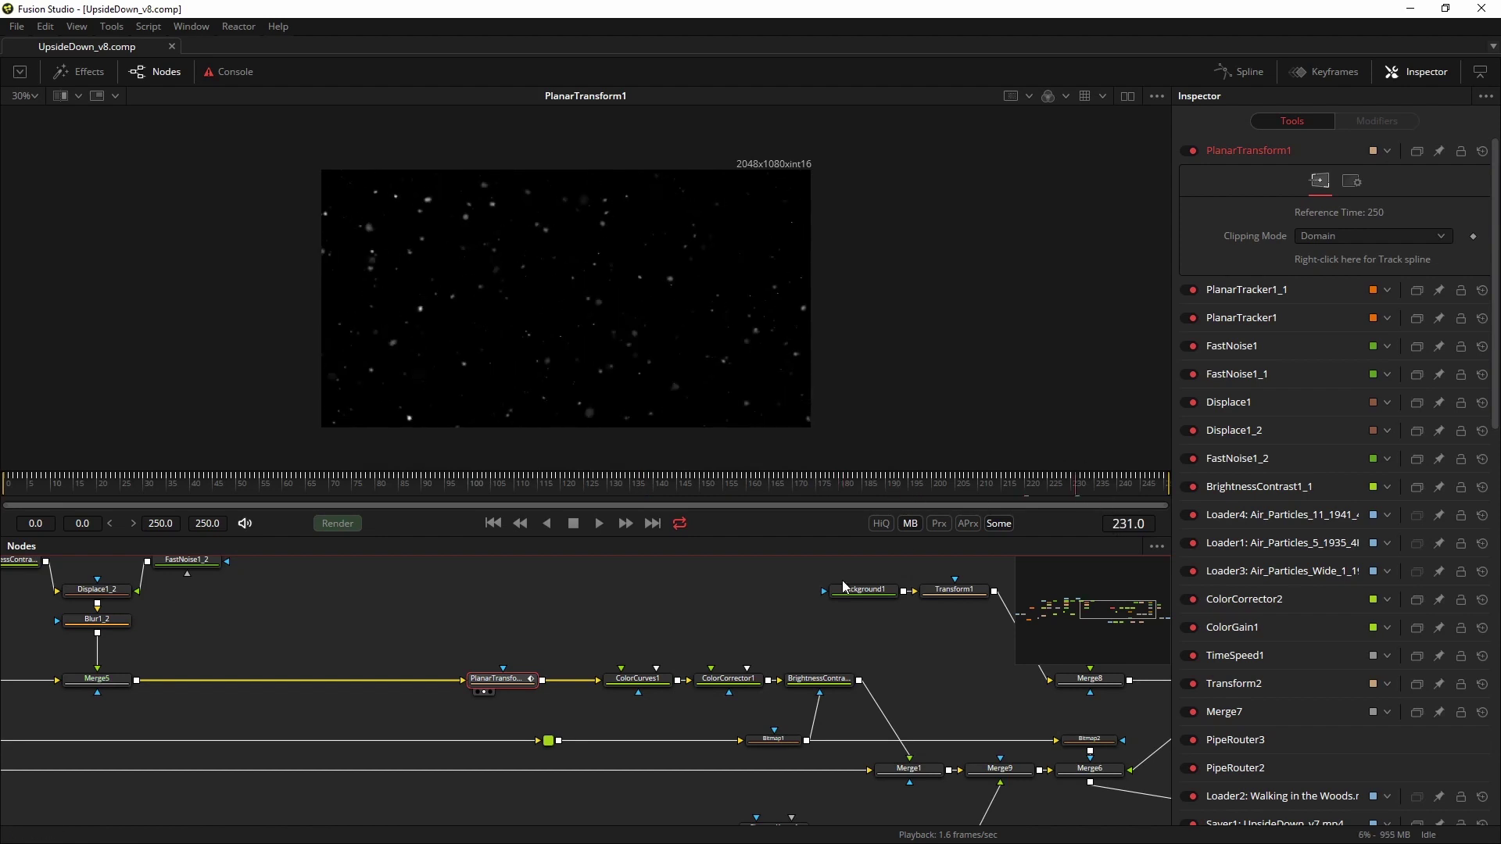
View ColorCurves1 fitted, then ColorCorrector1's particles dimmed by its 0.502 upper output level
key(1)
click(649, 685)
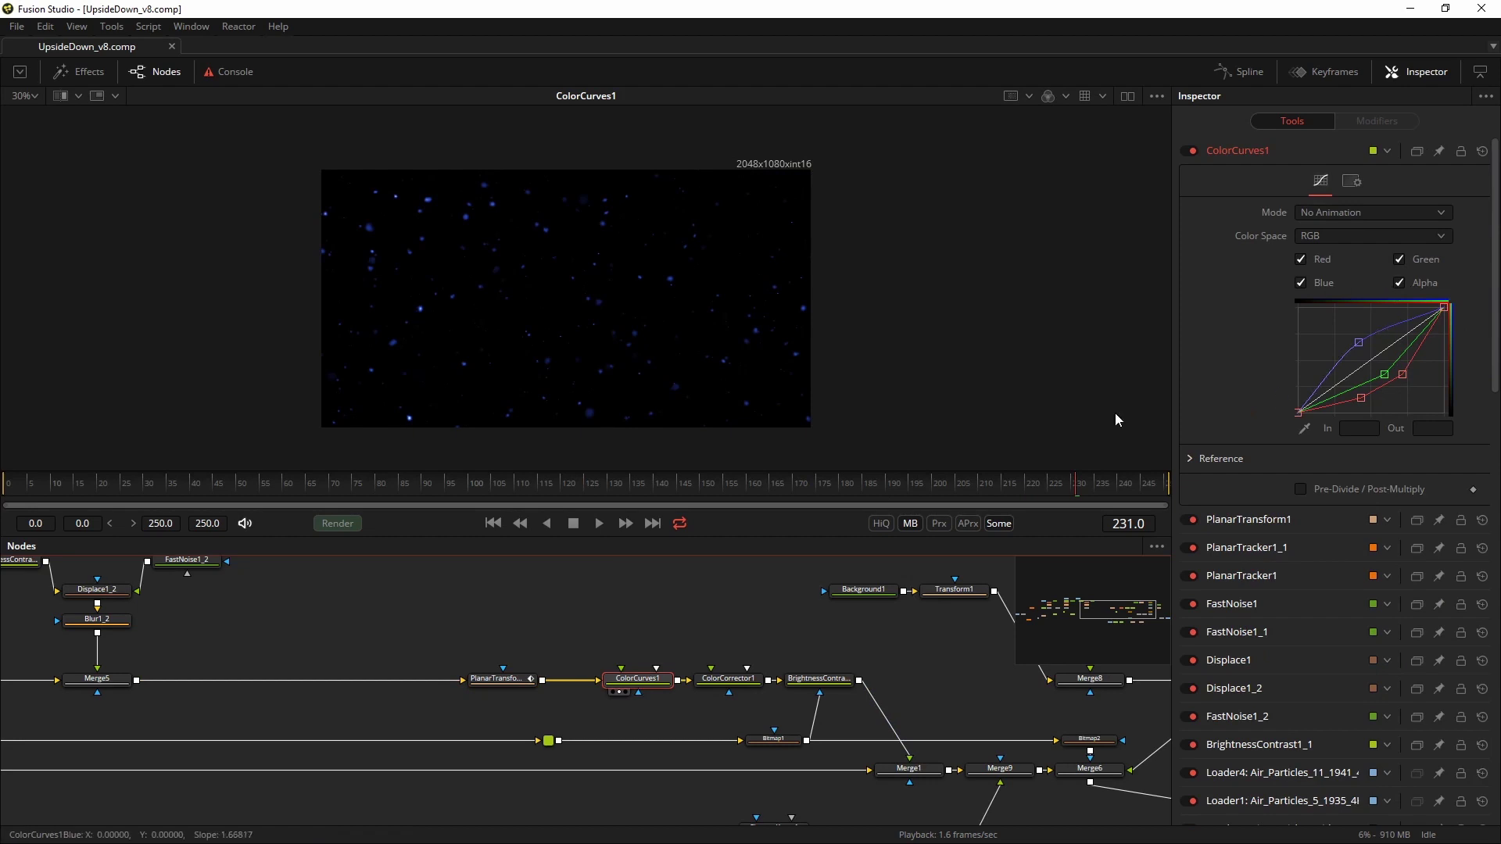
key(ctrl+f)
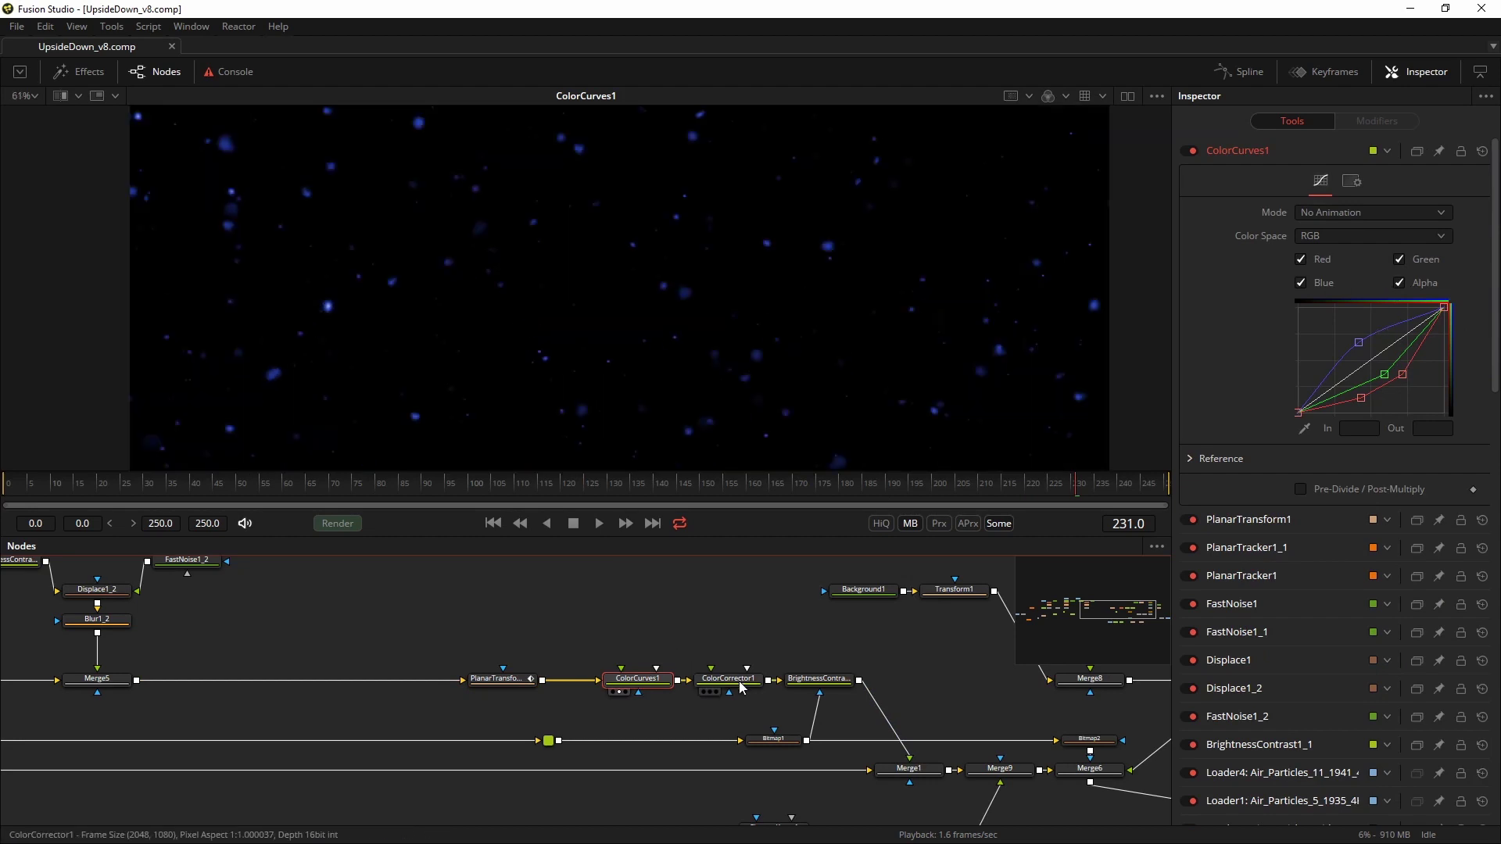
drag(728, 678, 734, 133)
scroll(635, 388, down, 2)
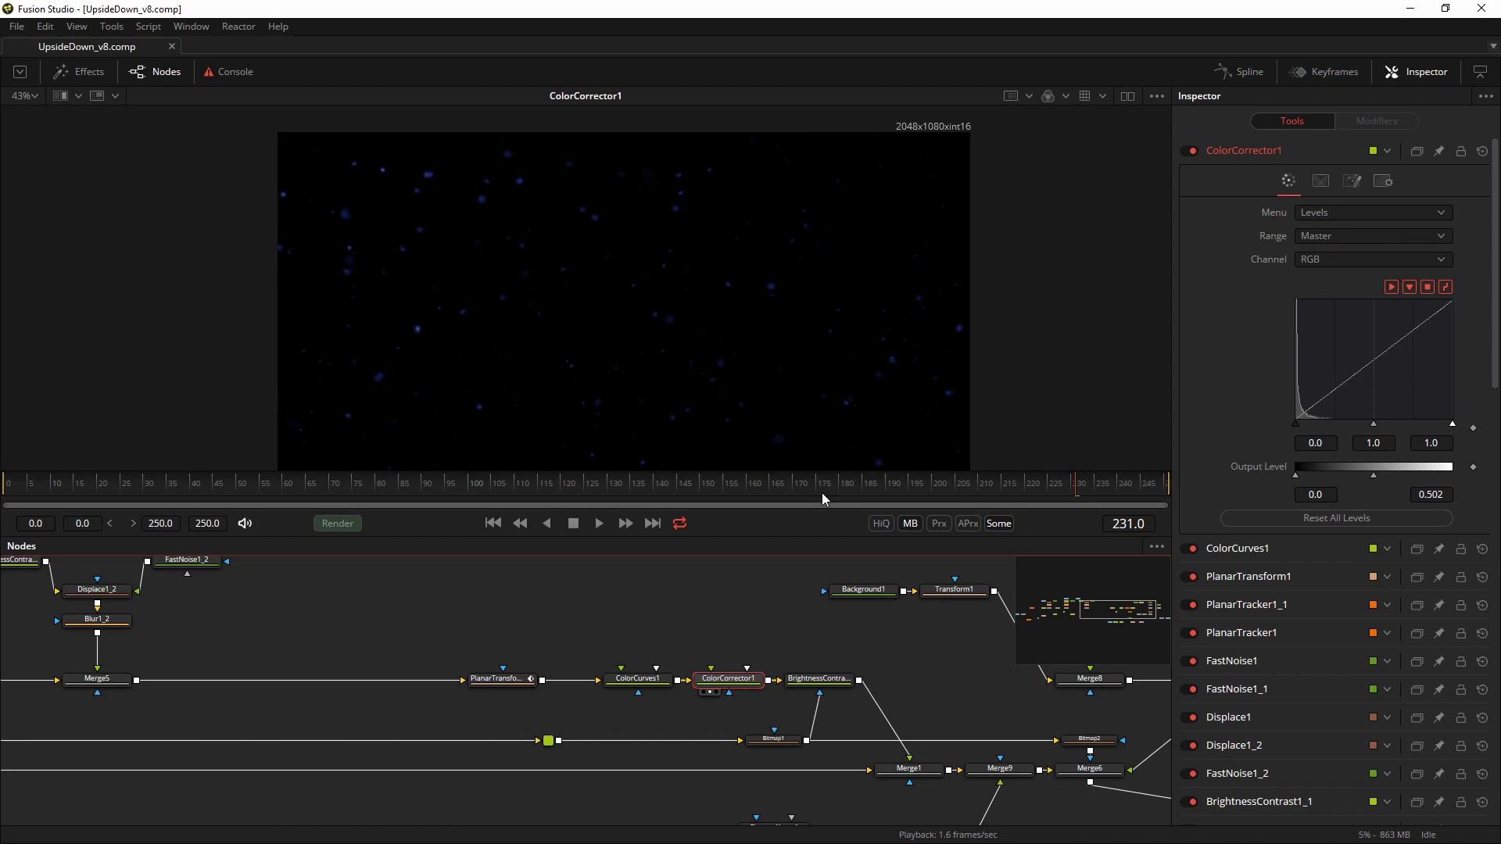
Check the inverted Bitmap1 forest matte and the ColorGain1 blue forest grade in the viewer
click(820, 686)
drag(773, 739, 797, 425)
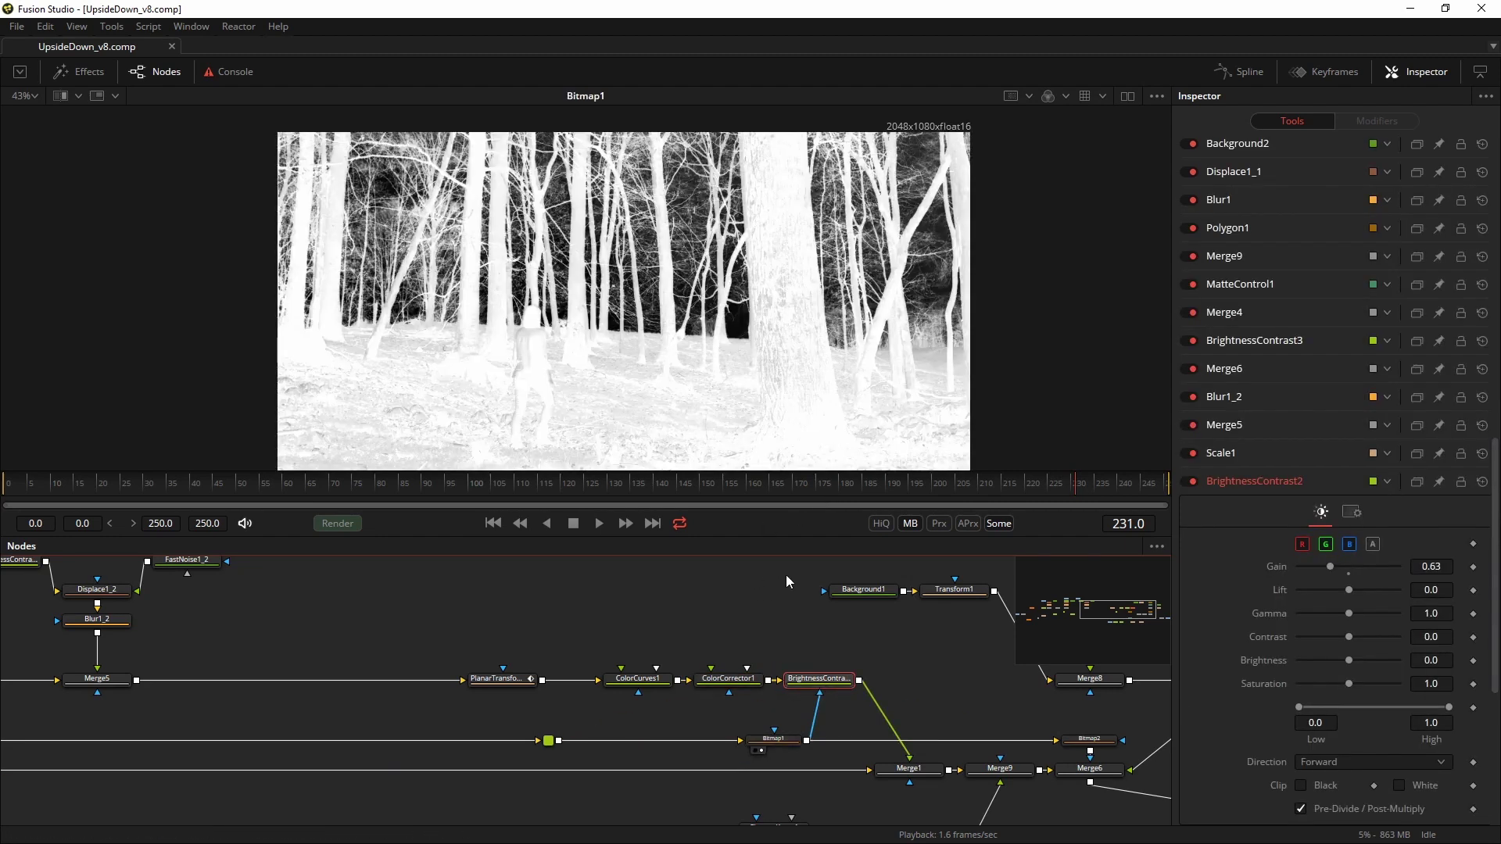
drag(1130, 624, 1097, 623)
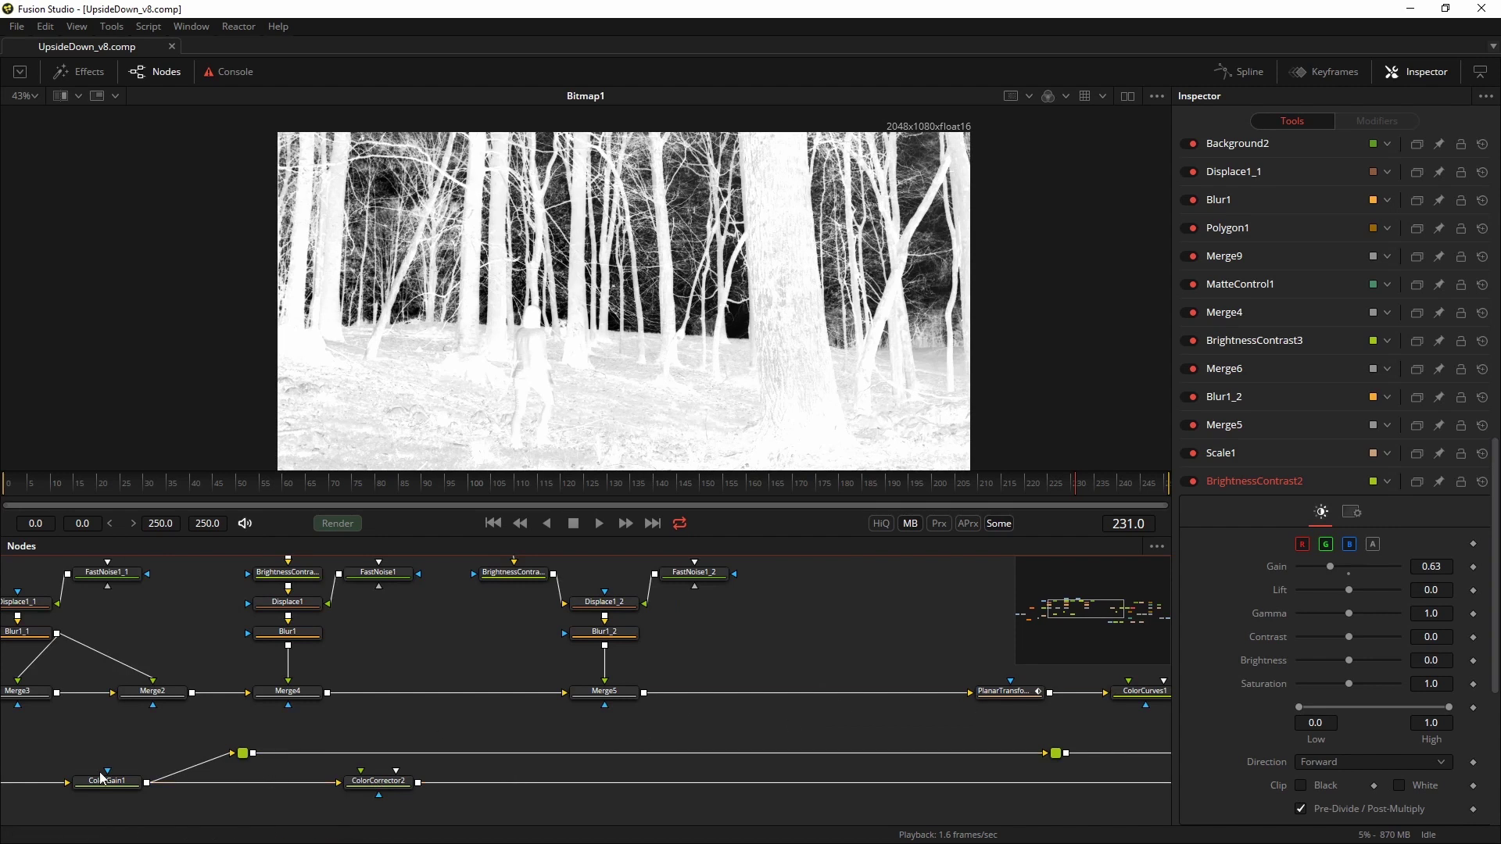
drag(102, 778, 352, 391)
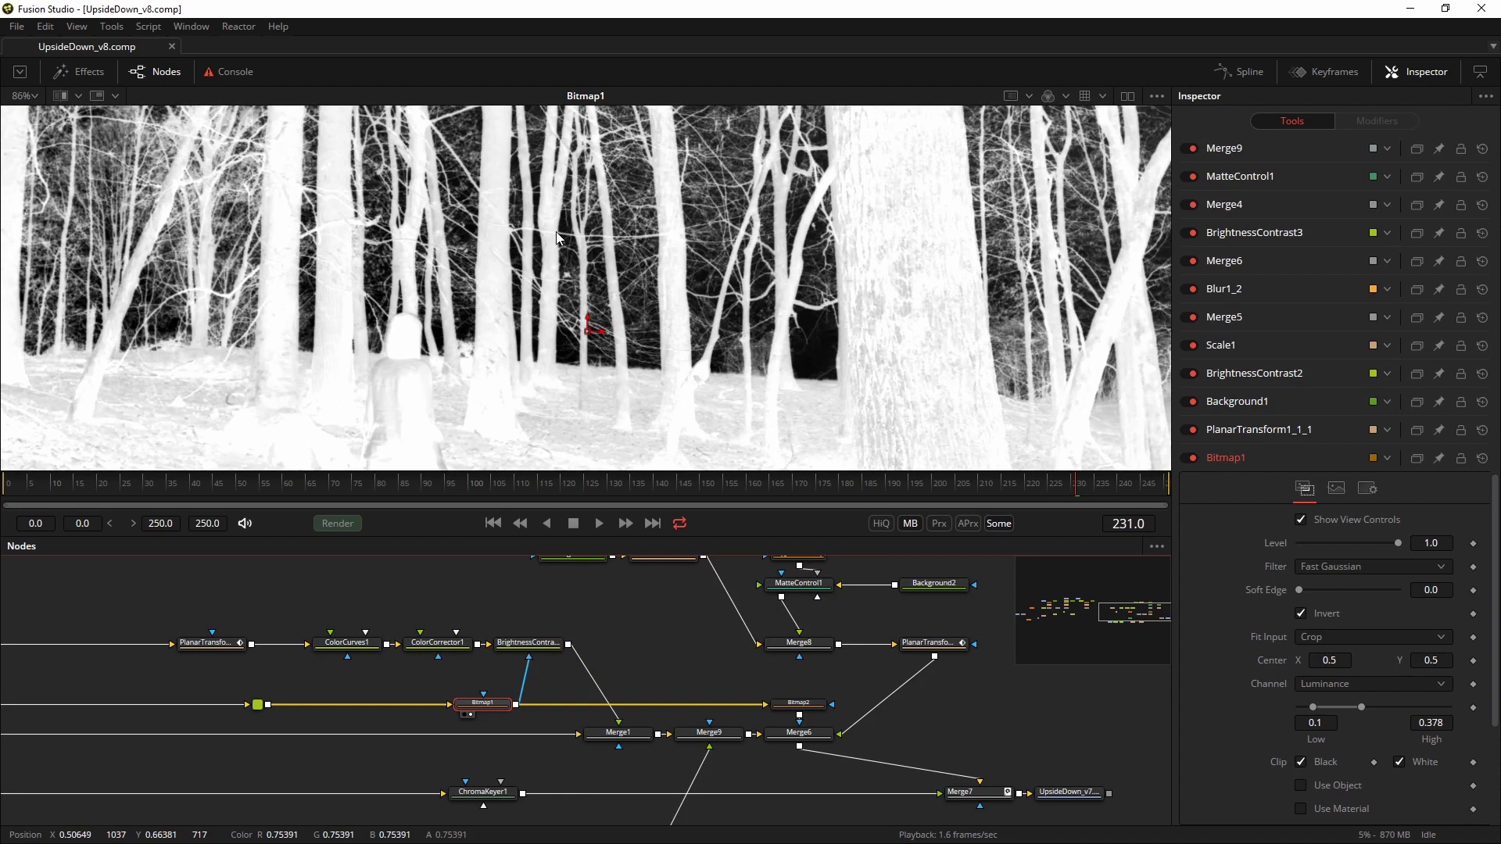
scroll(780, 300, down, 2)
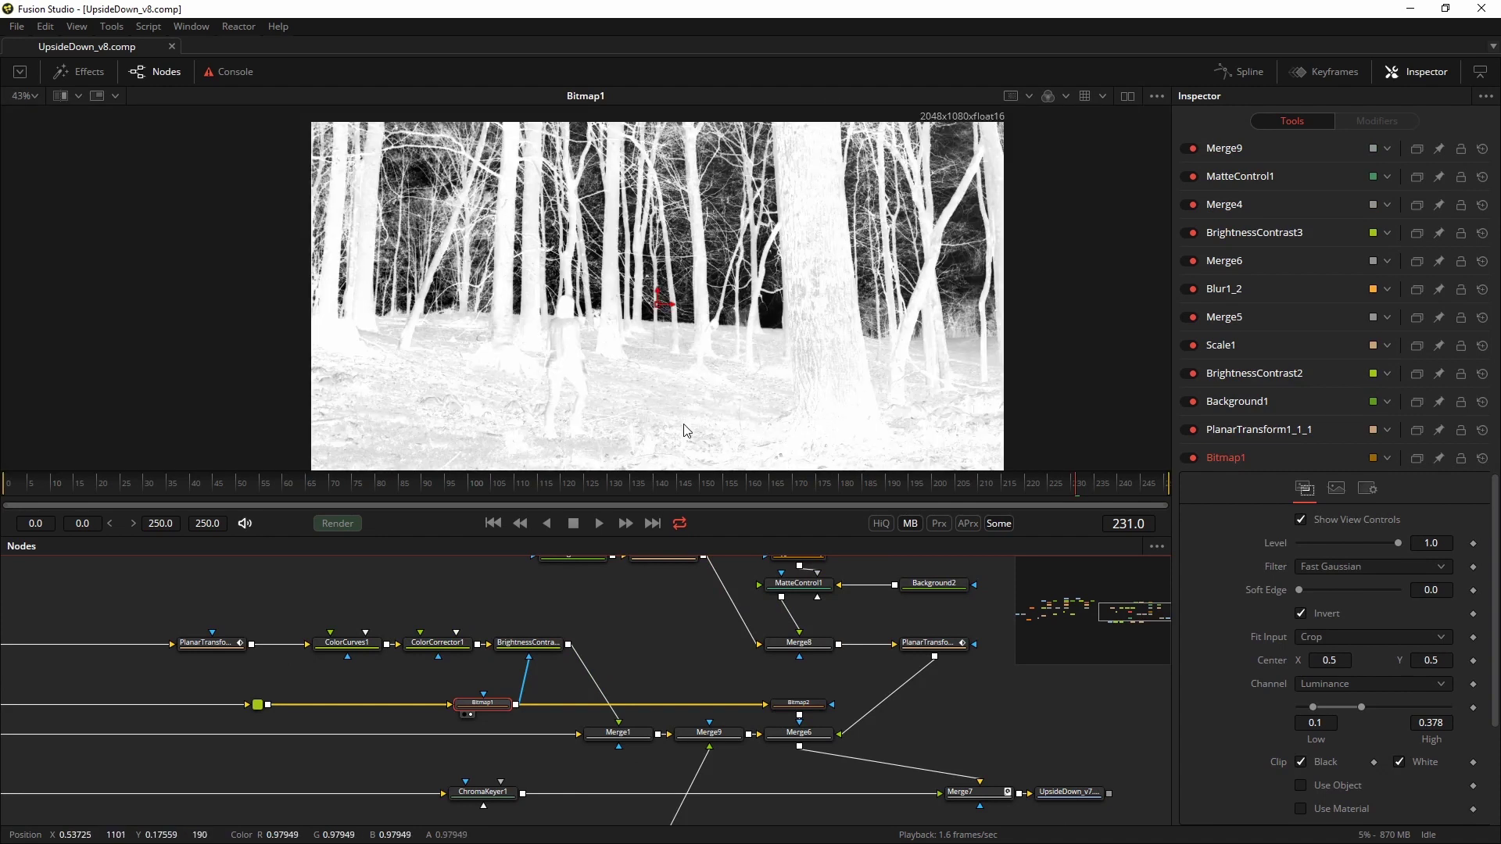
View BrightnessContrast2's particles dimmed by its 0.63 gain
click(528, 643)
key(1)
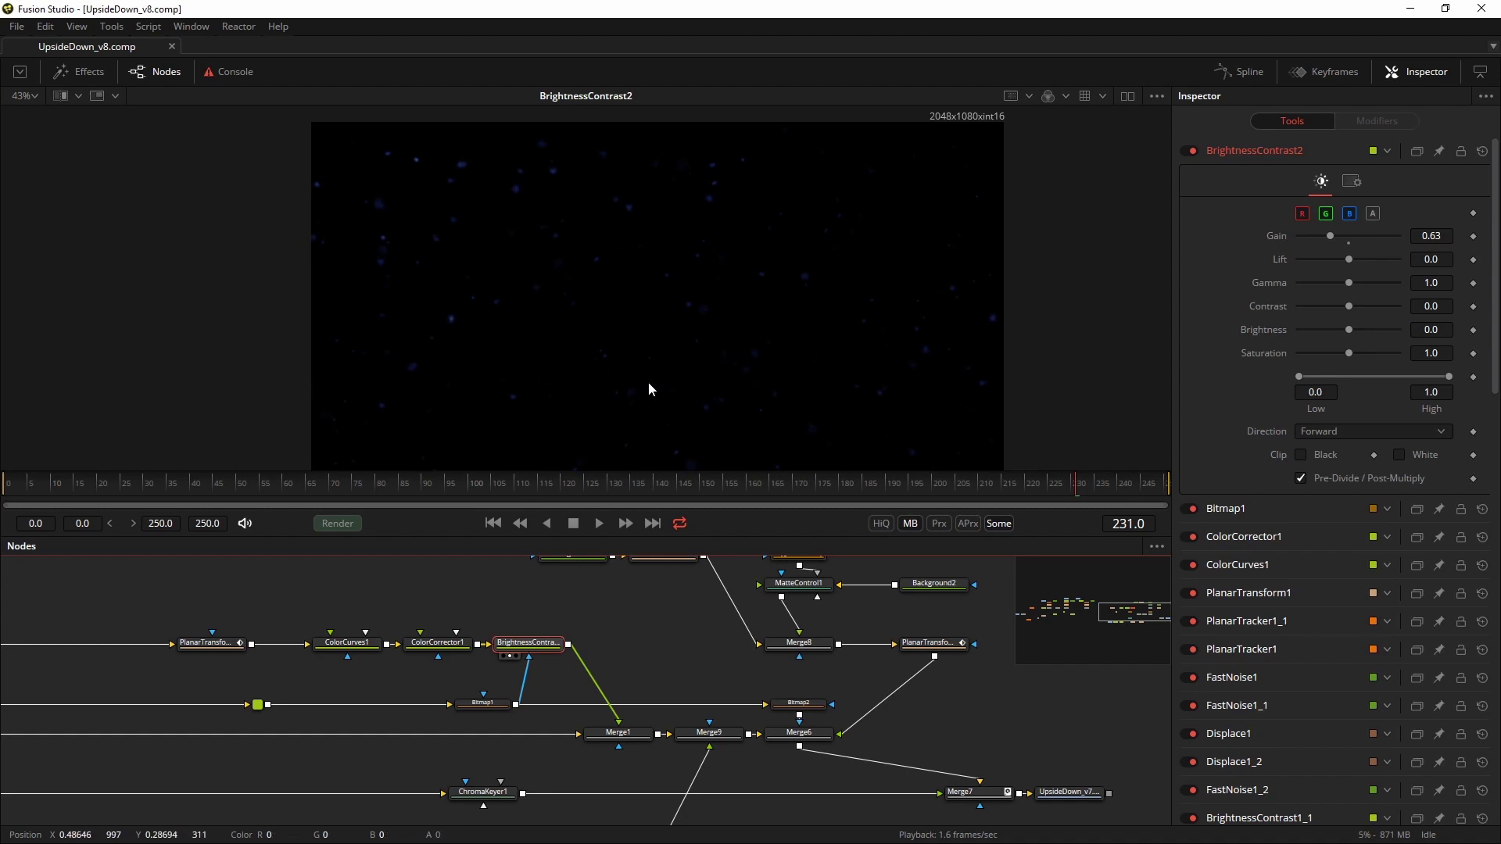
scroll(725, 700, up, 2)
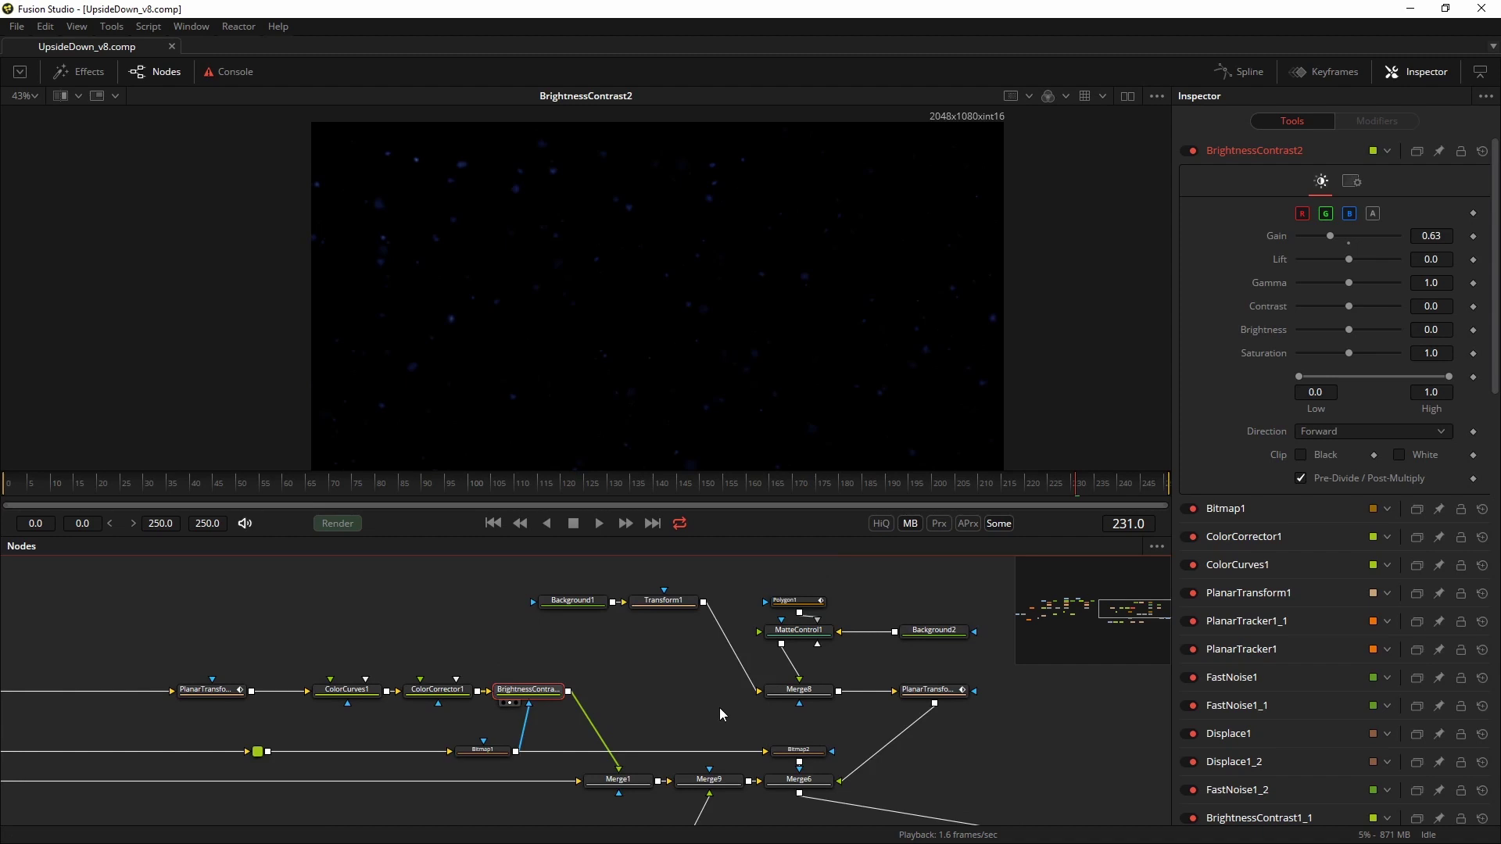
View Merge1 at frame 188, then bring ChromaKeyer1 into view to see the keyed jacket
click(617, 780)
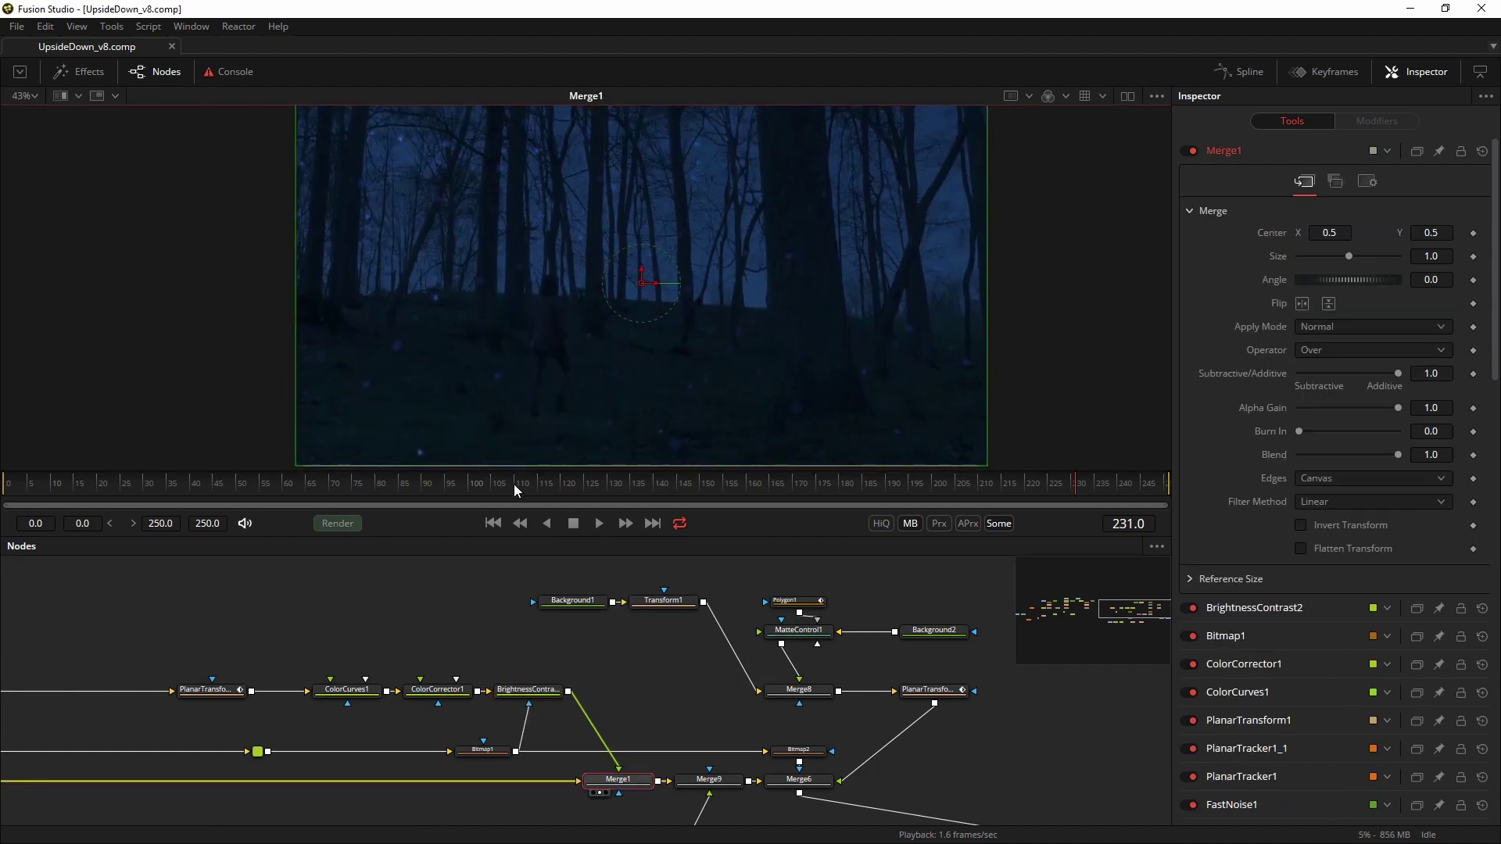
drag(790, 483, 879, 476)
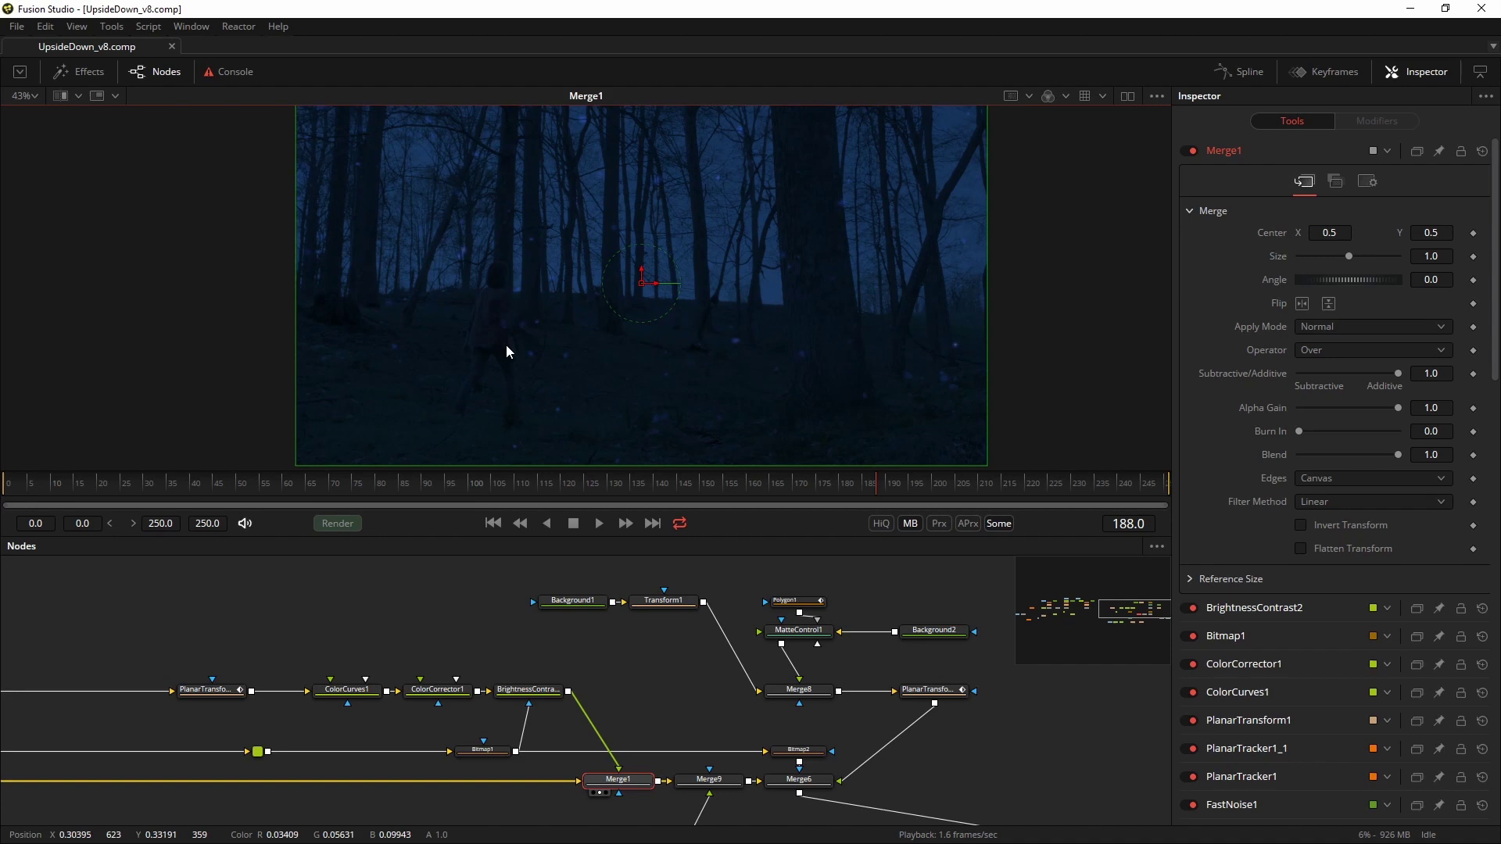
click(1121, 621)
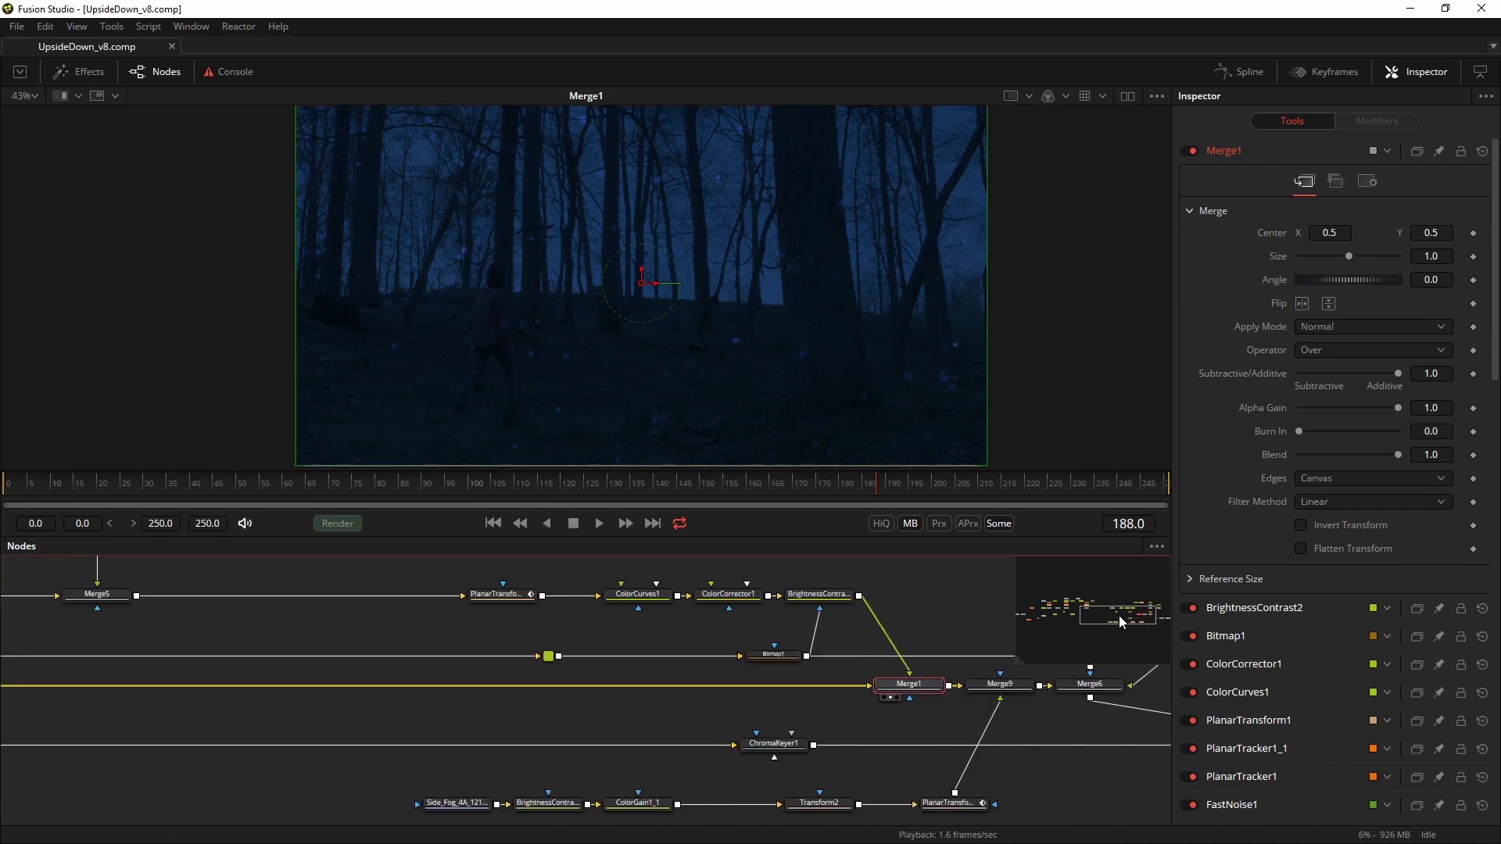
drag(1122, 622, 476, 613)
drag(1098, 654, 1091, 619)
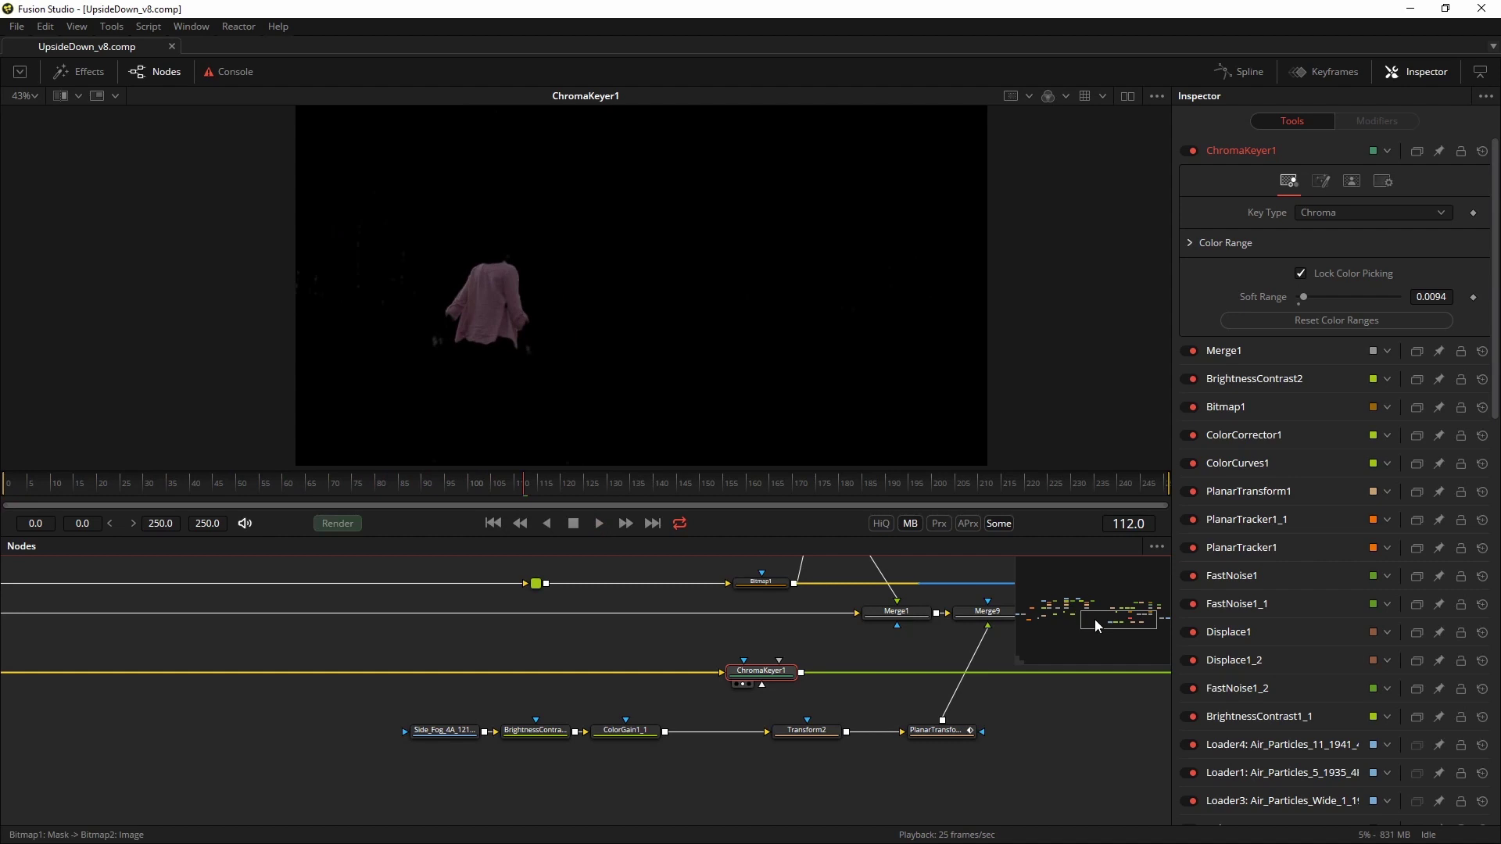
Compare Merge7 against Merge6 without the red jacket, then view the Merge1 composite
drag(1095, 620, 1116, 618)
drag(941, 725, 692, 383)
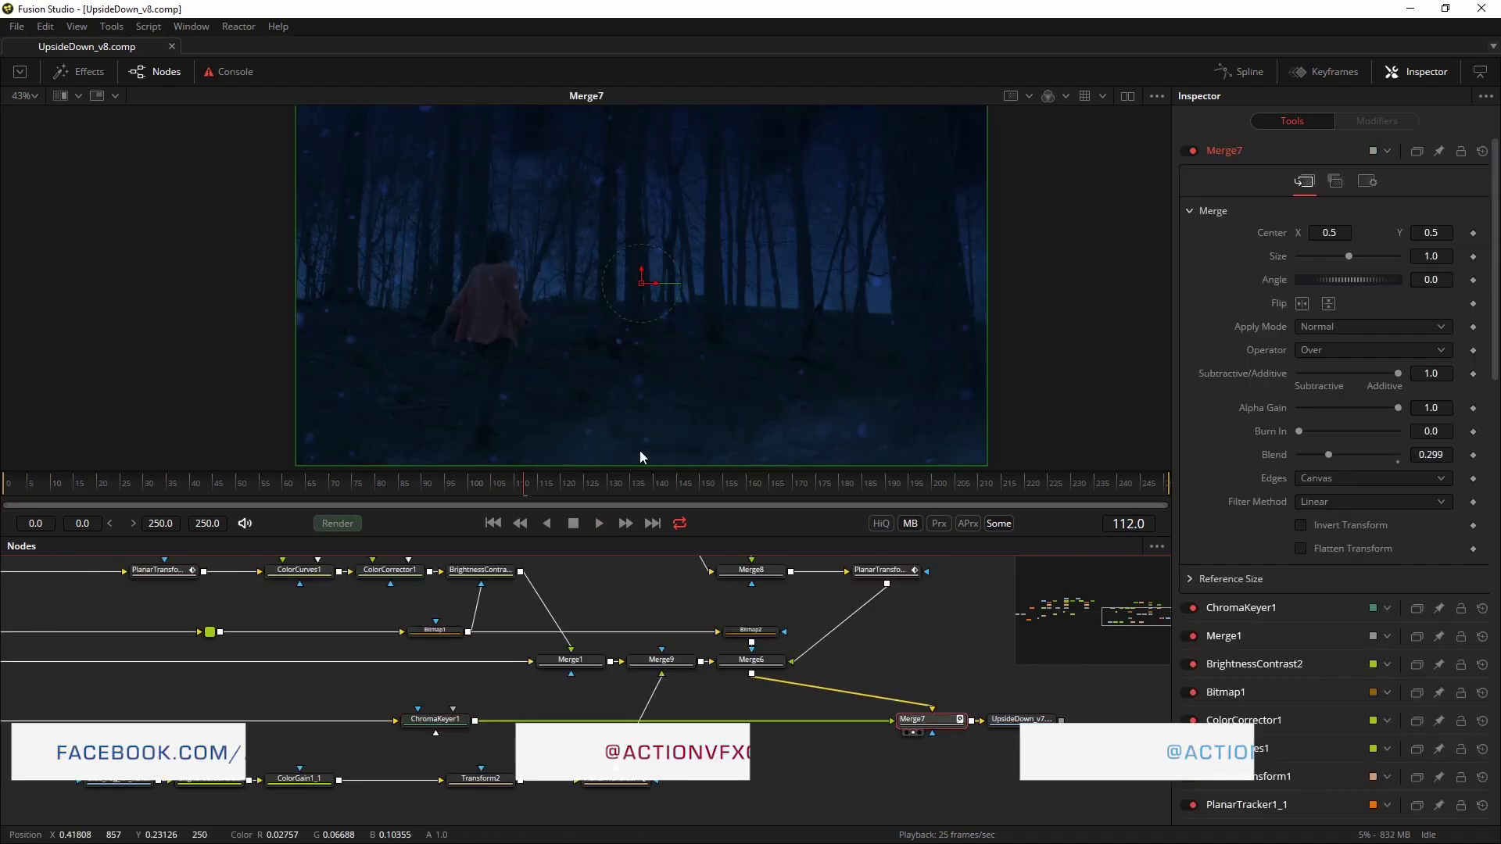
drag(751, 660, 645, 455)
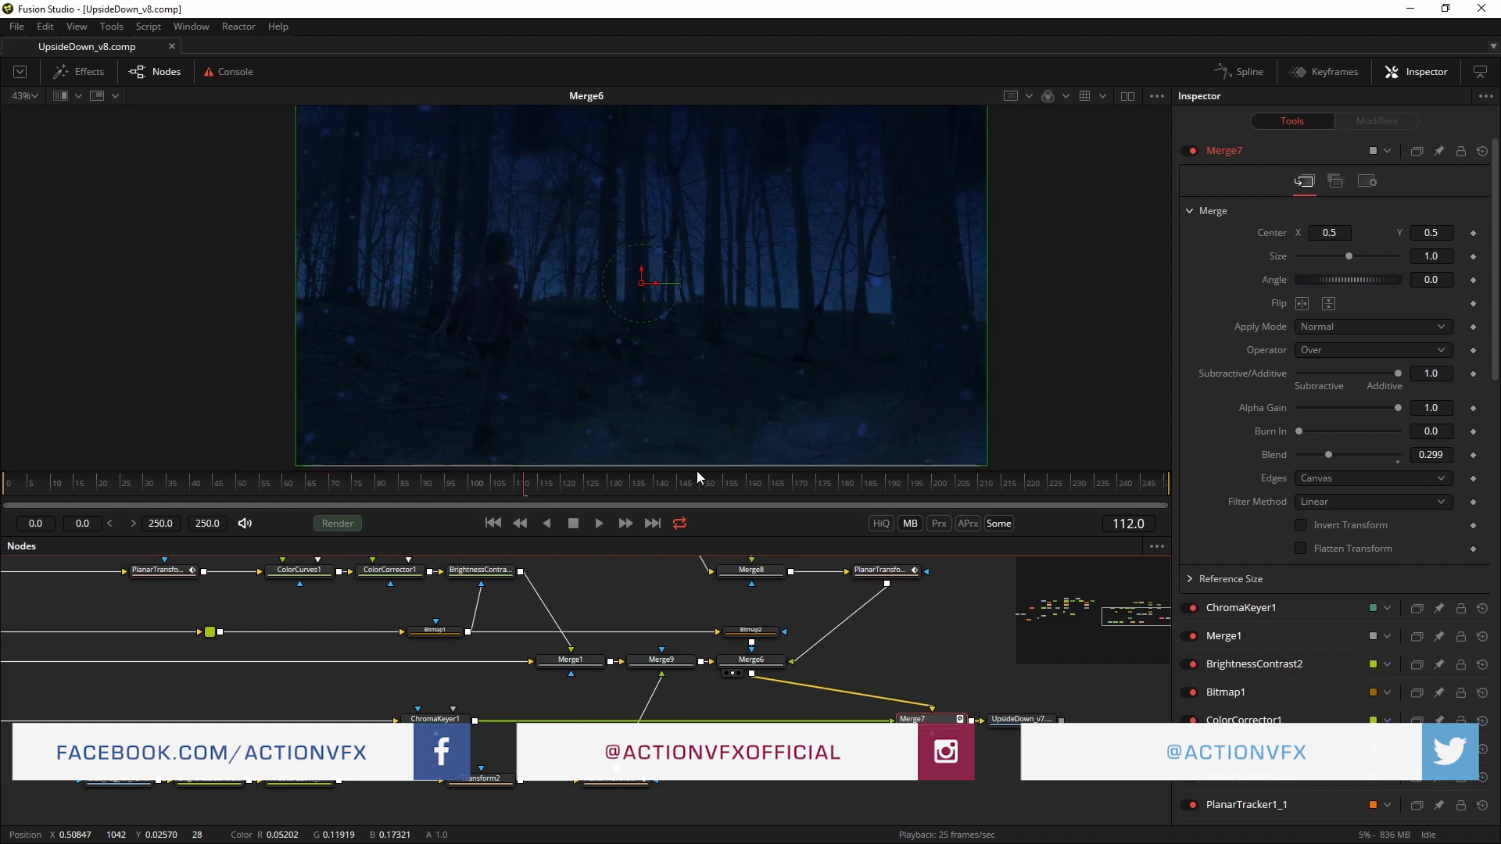
drag(1143, 622, 1151, 614)
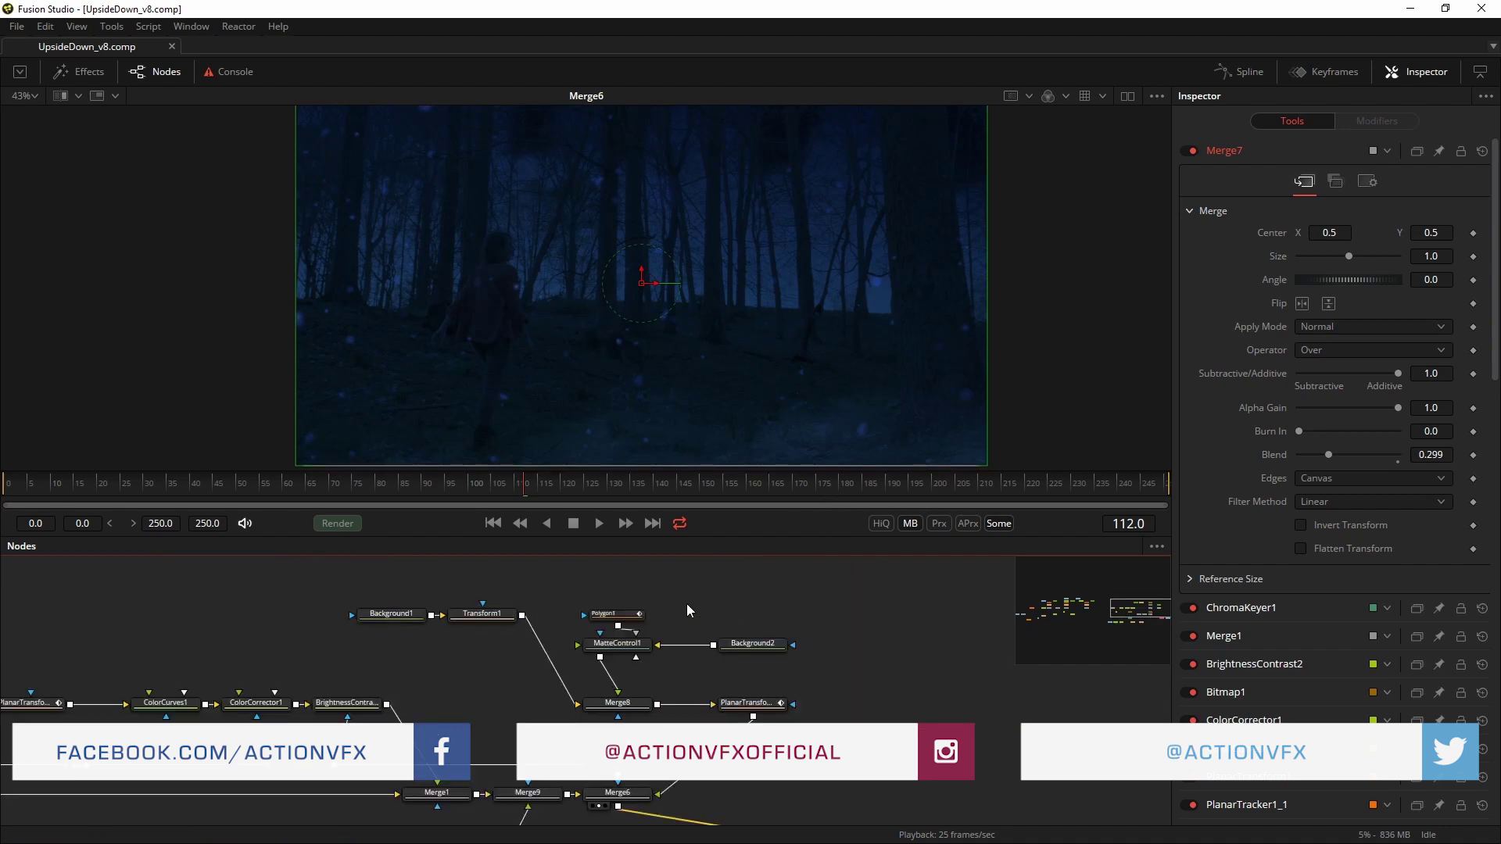
click(413, 805)
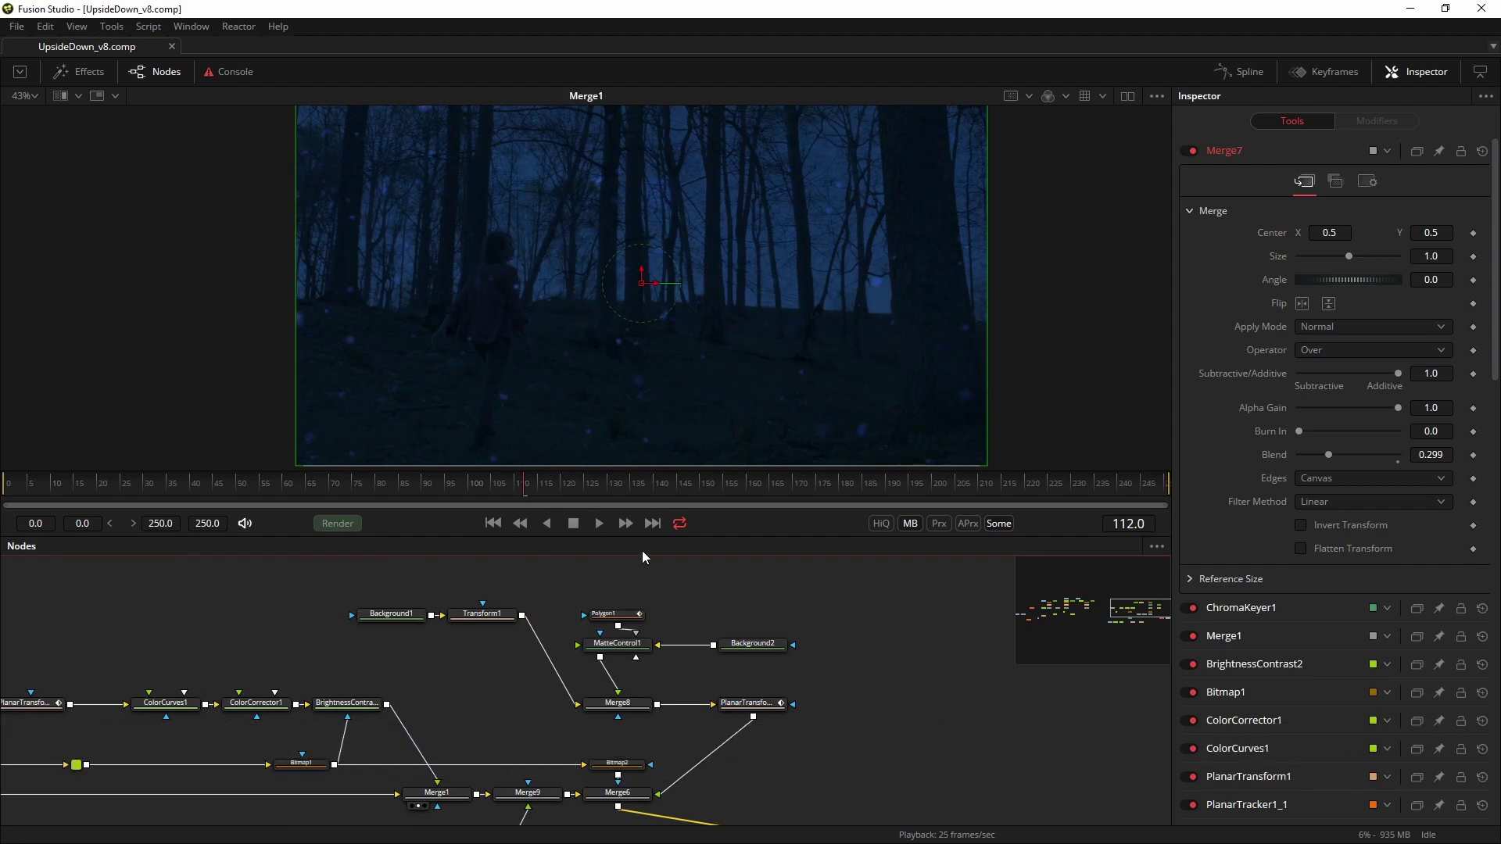
Inspect the Background1 gradient sky, its transform and planar tracking, then view Merge1 and Merge6
drag(391, 614, 550, 289)
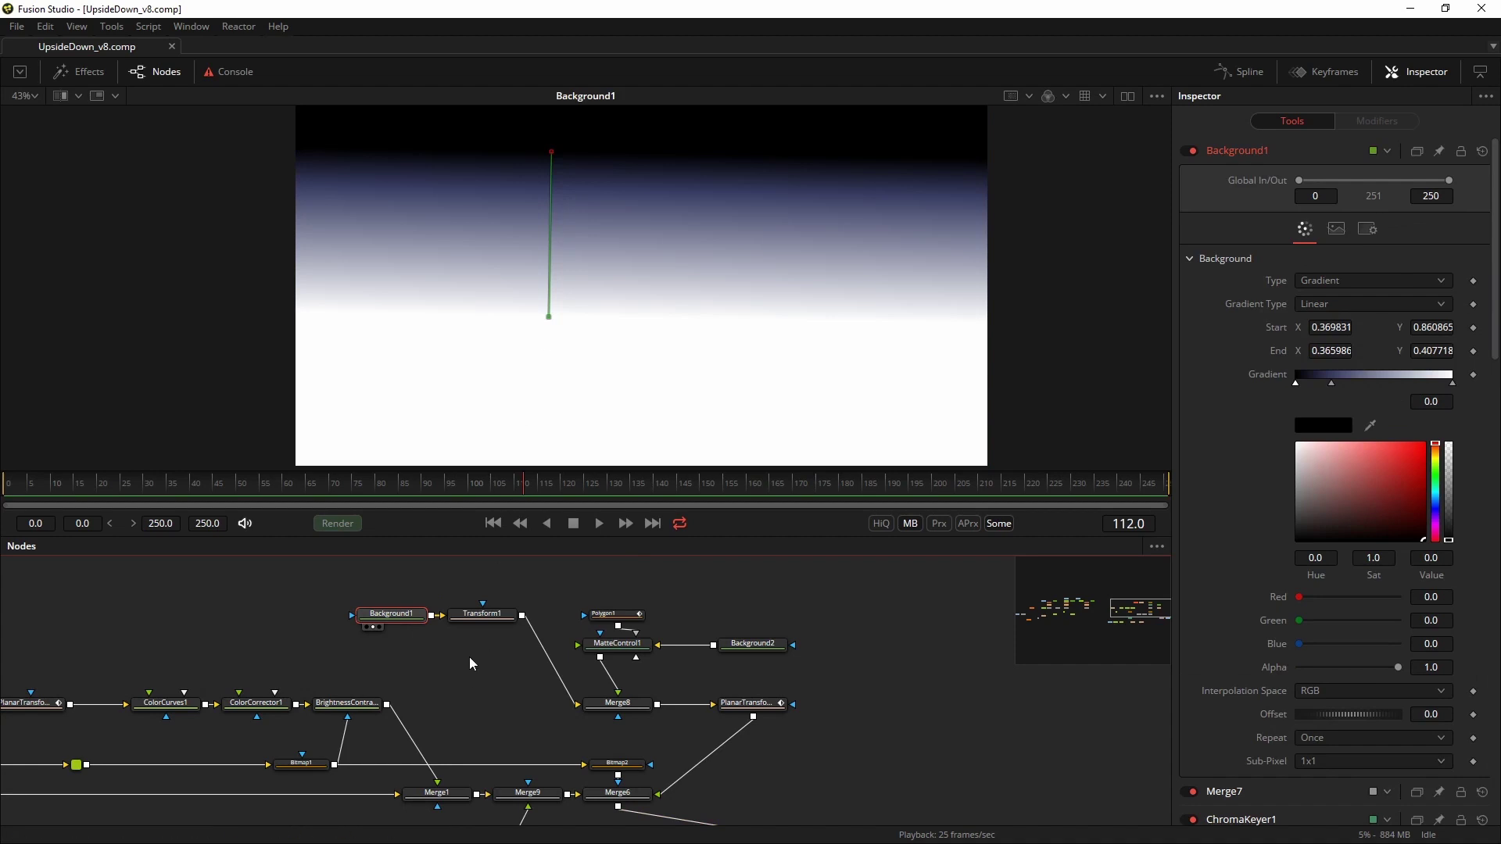
click(491, 627)
scroll(491, 627, down, 1)
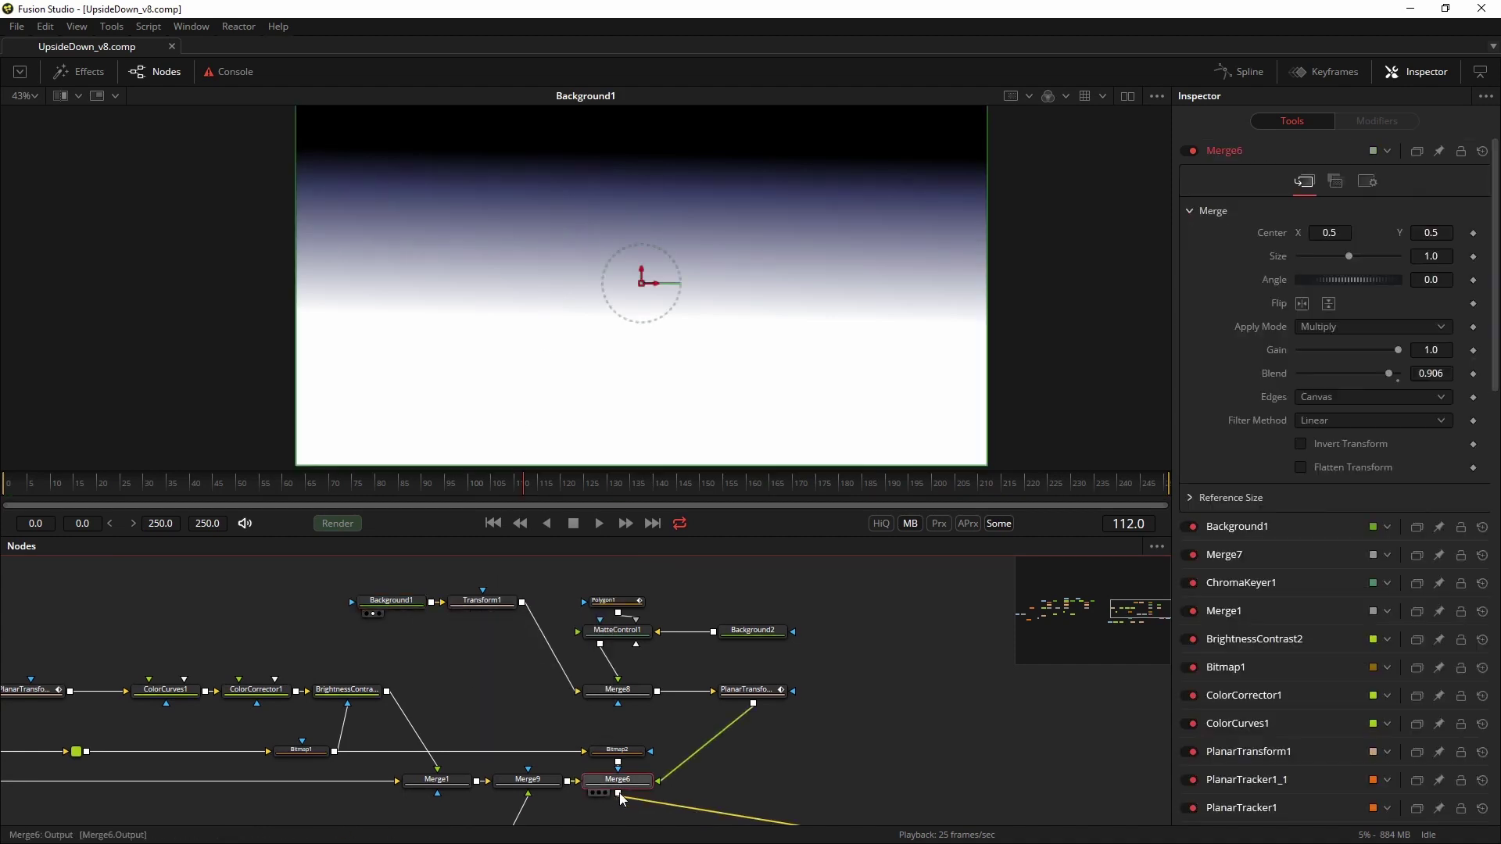
click(757, 696)
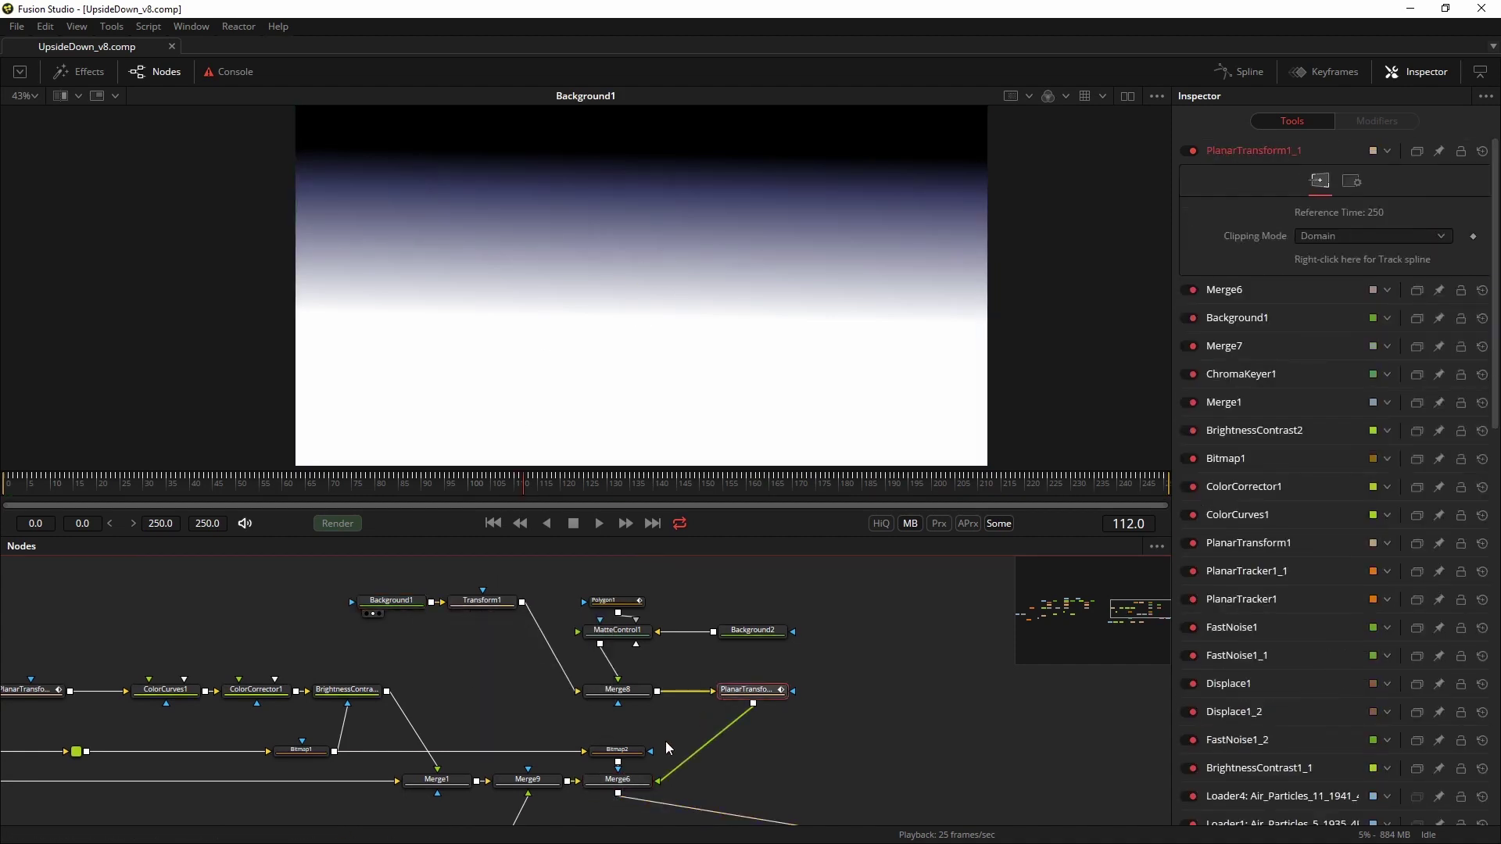
drag(618, 779, 671, 242)
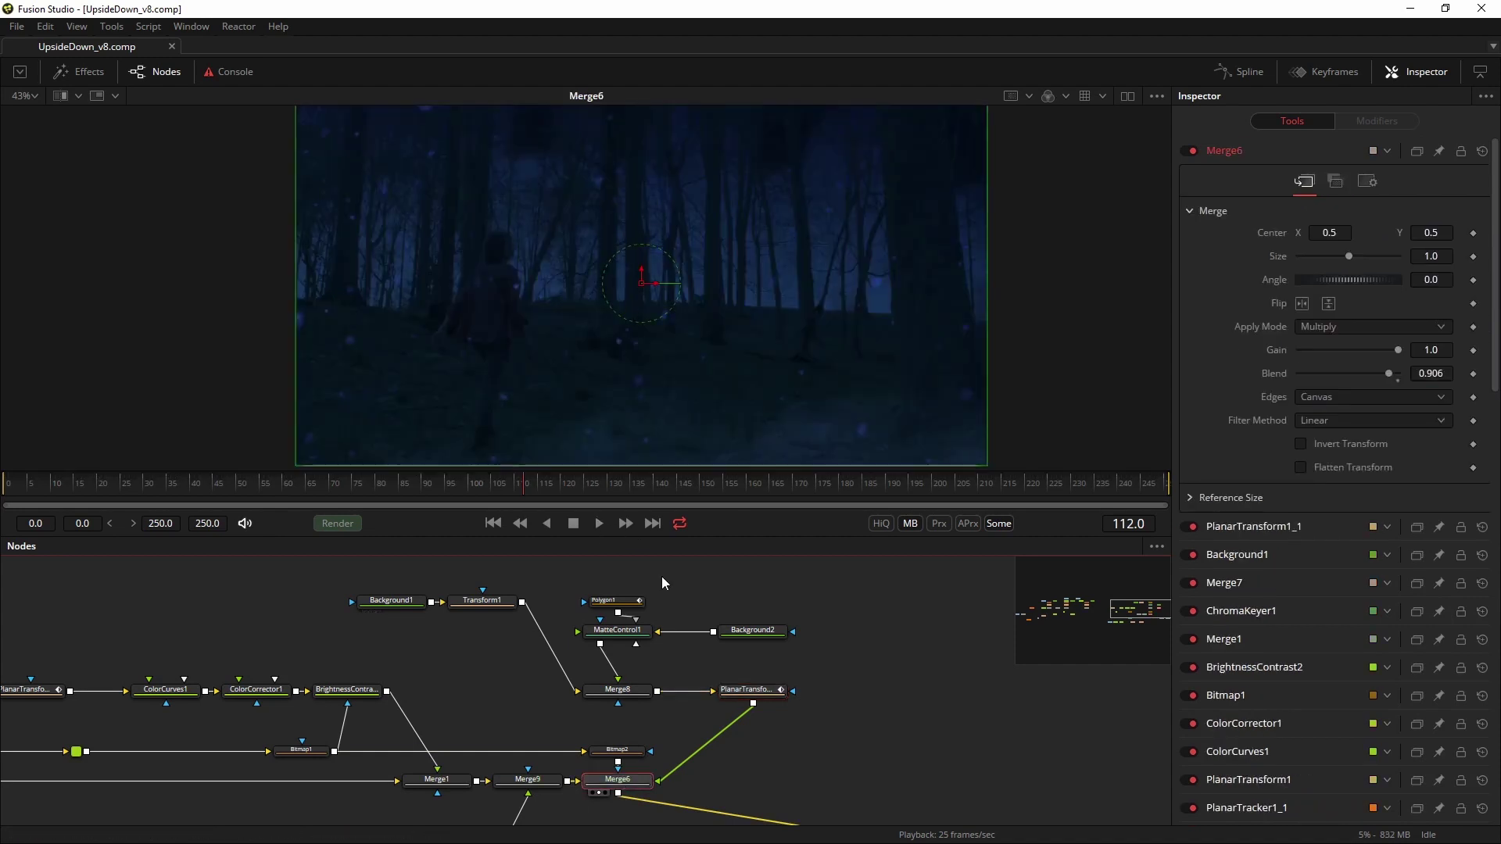
drag(436, 780, 621, 276)
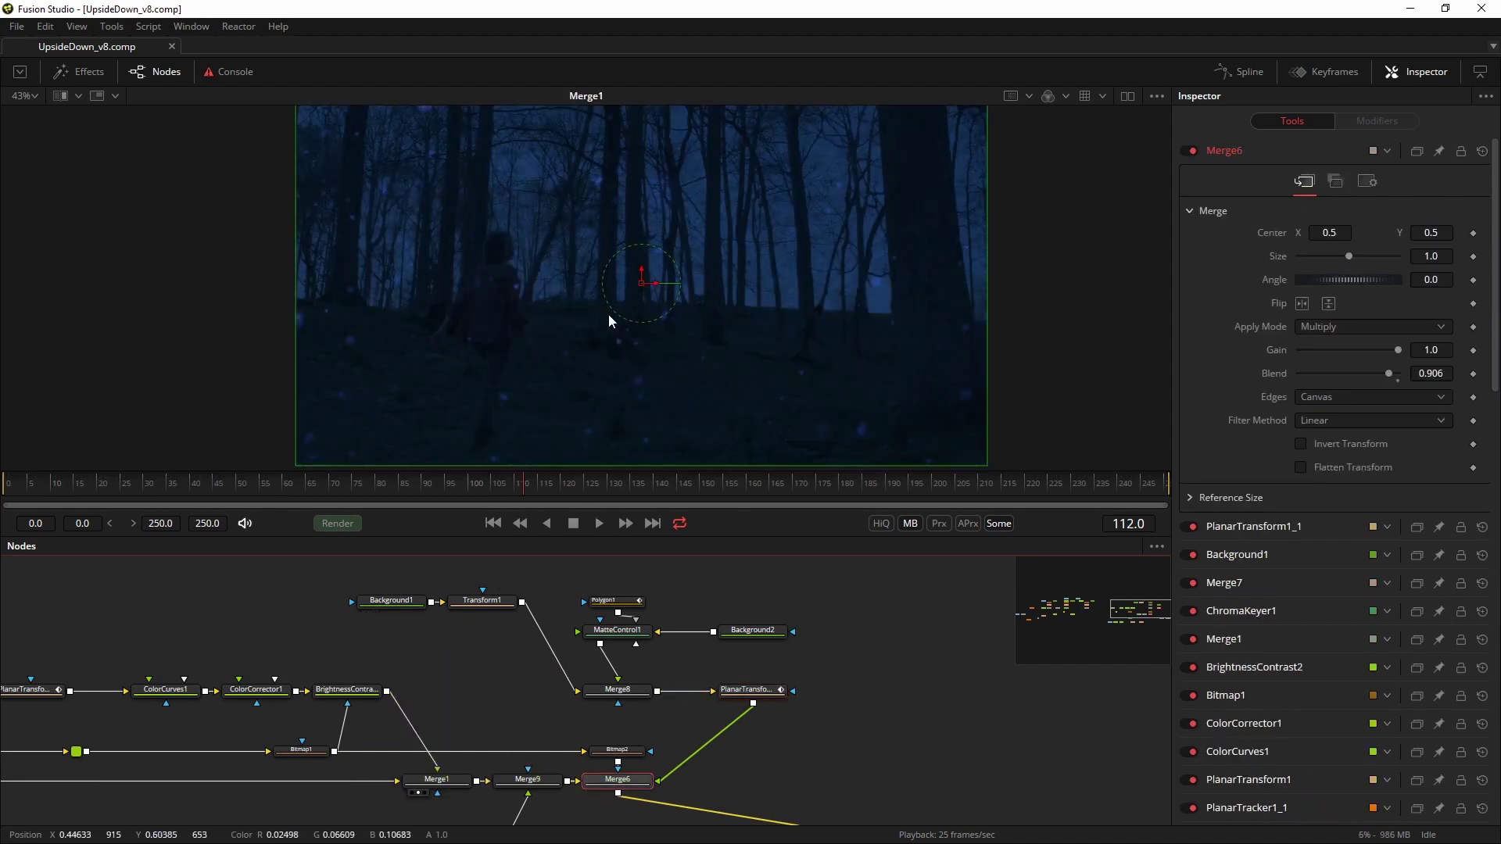
Preview the gradient sky merge in the viewer and play the composition from the start
click(618, 689)
key(1)
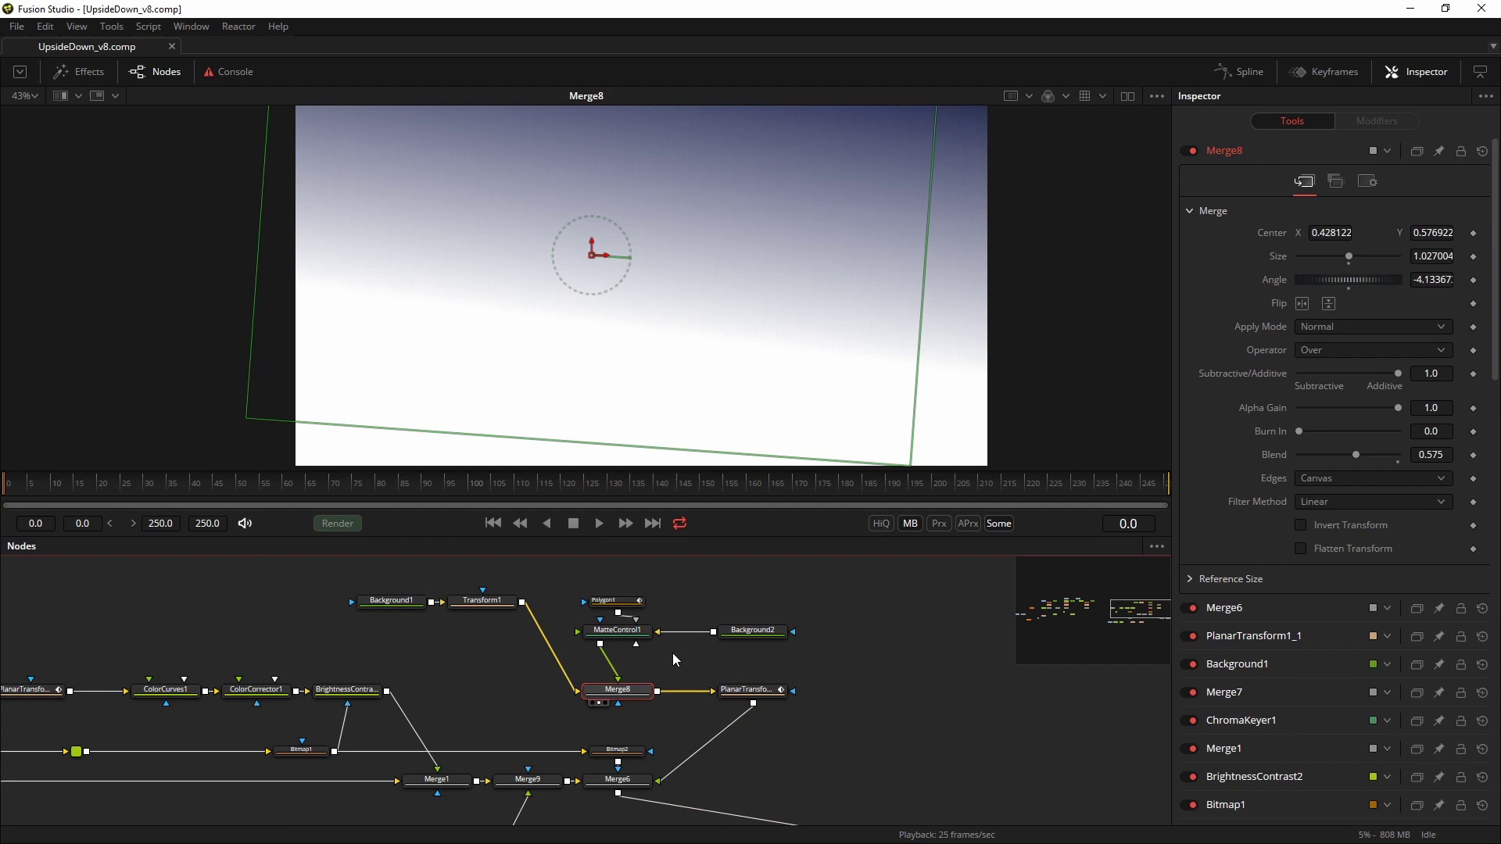
click(601, 524)
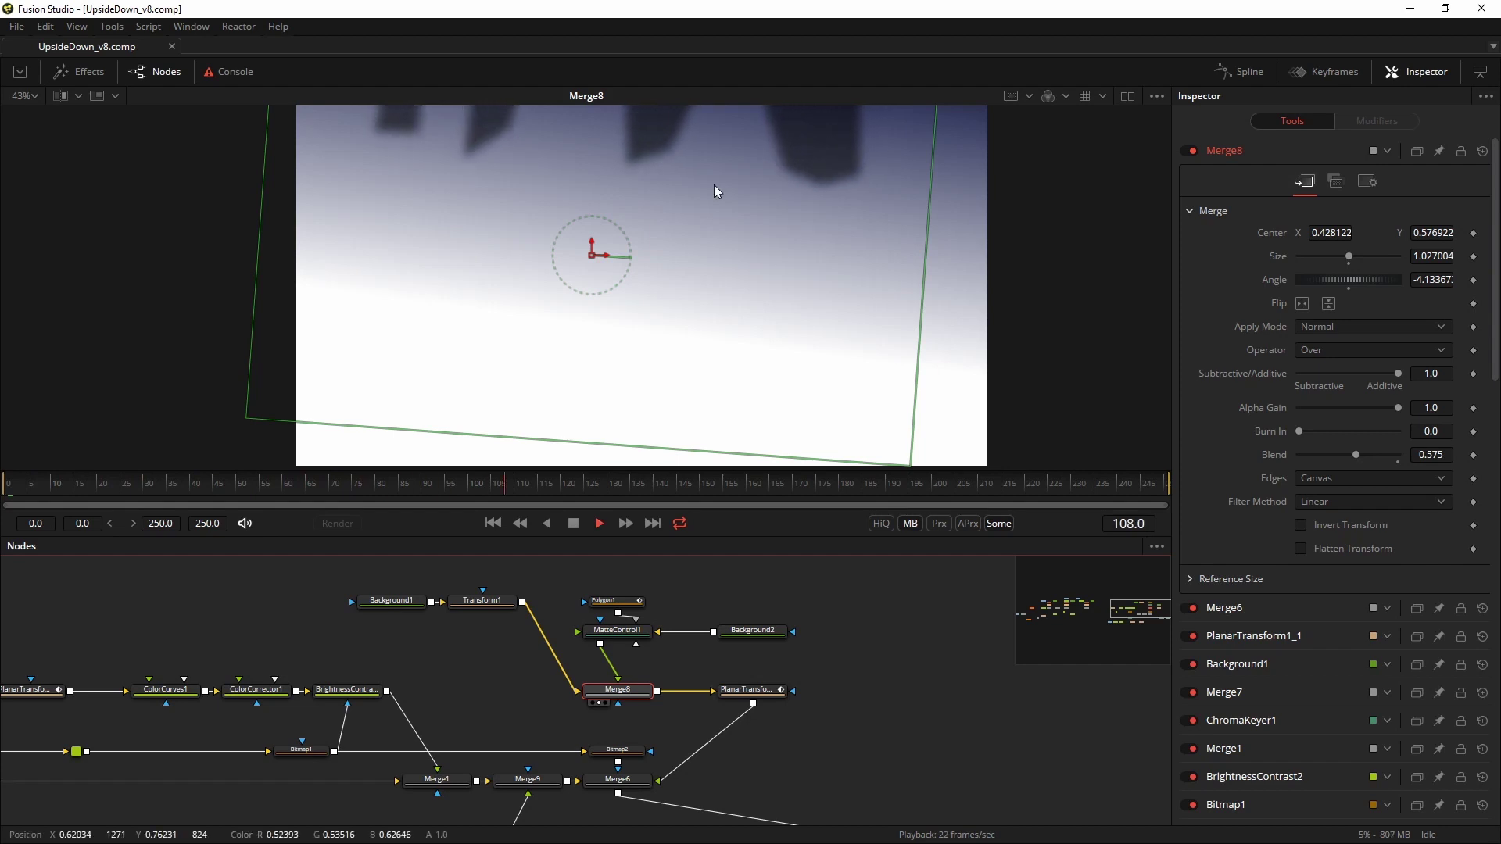
Inspect the Polygon1 monster shapes, then view Merge6's full blue night forest composite
click(618, 600)
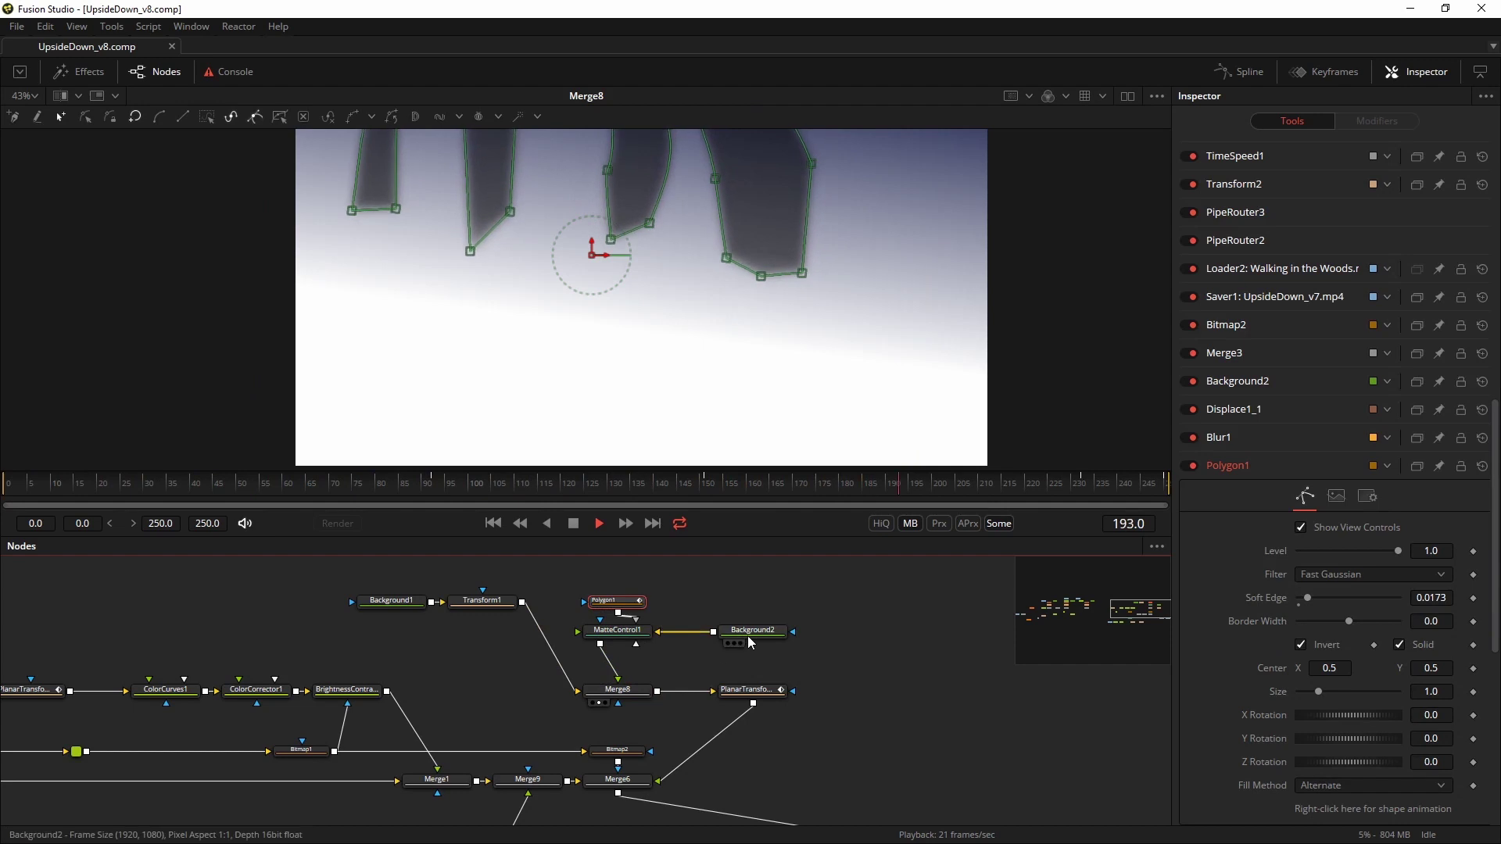
click(618, 690)
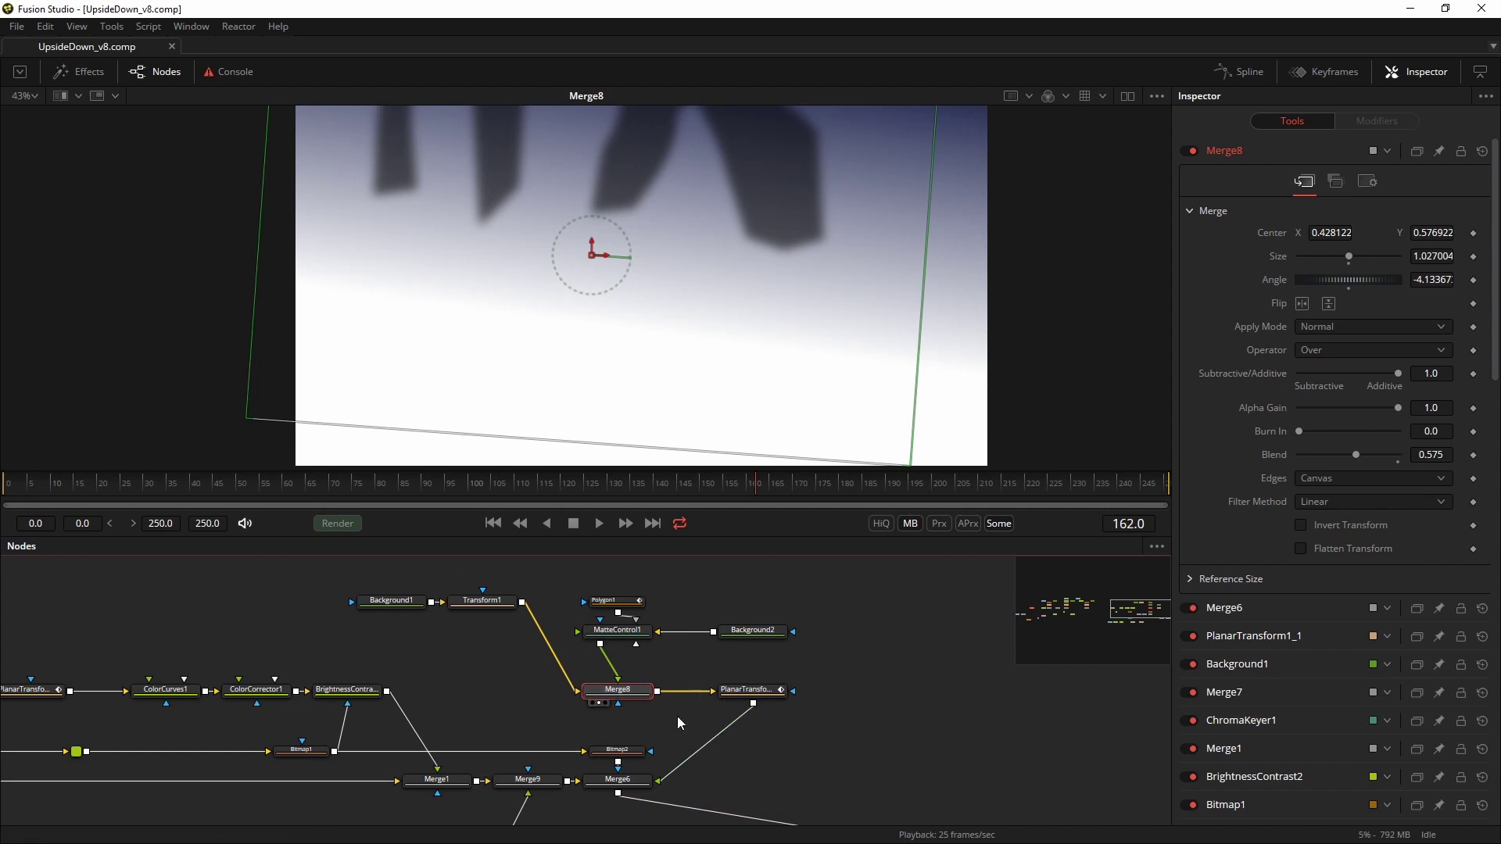
click(618, 779)
key(1)
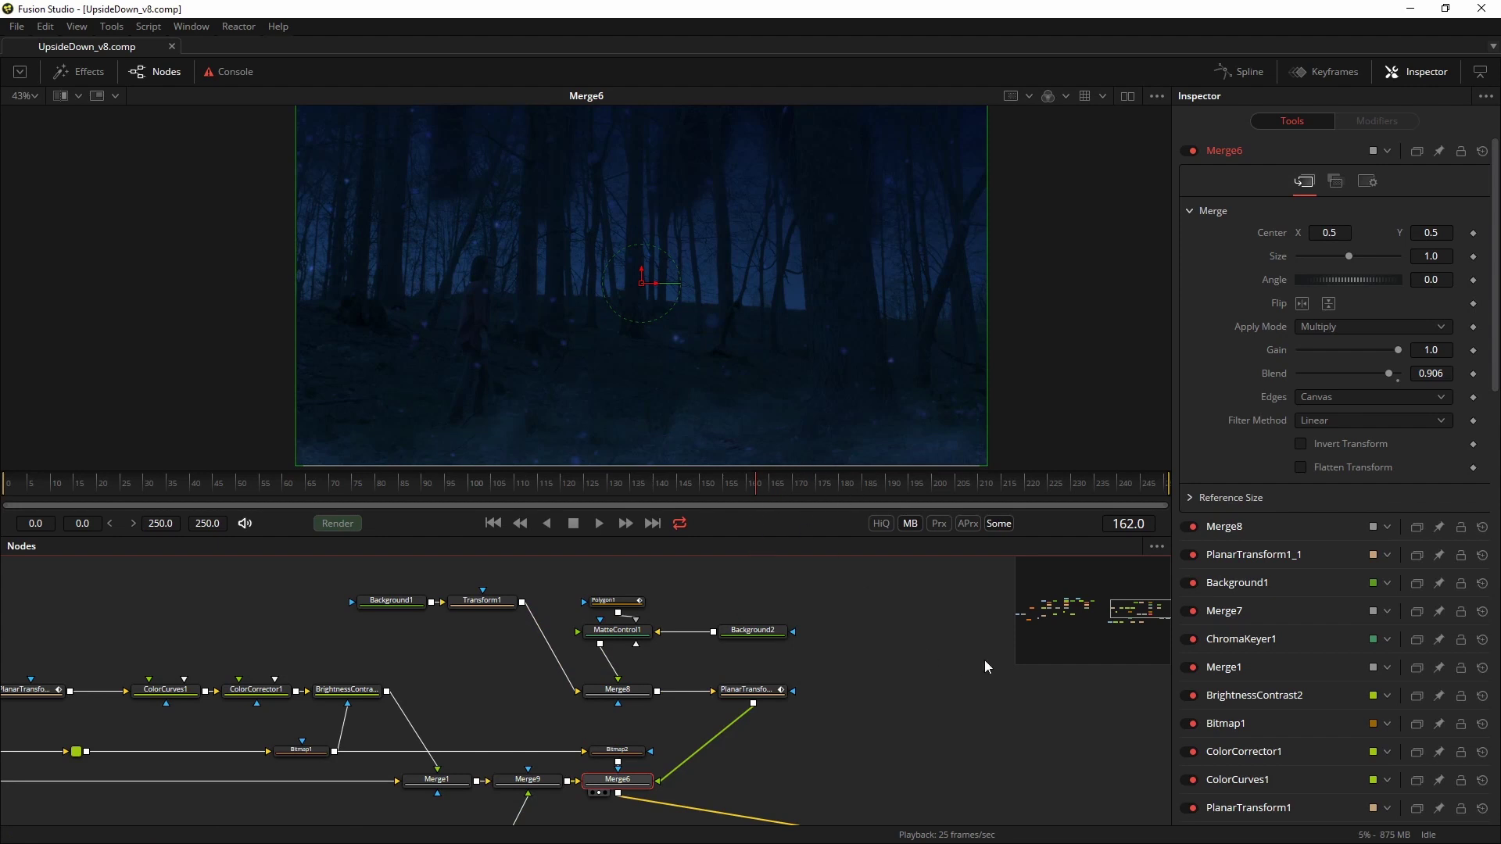
Preview the Side_Fog branch in turn: Loader5, BrightnessContrast3, ColorGain1_1 and Transform2
drag(1129, 623, 1126, 632)
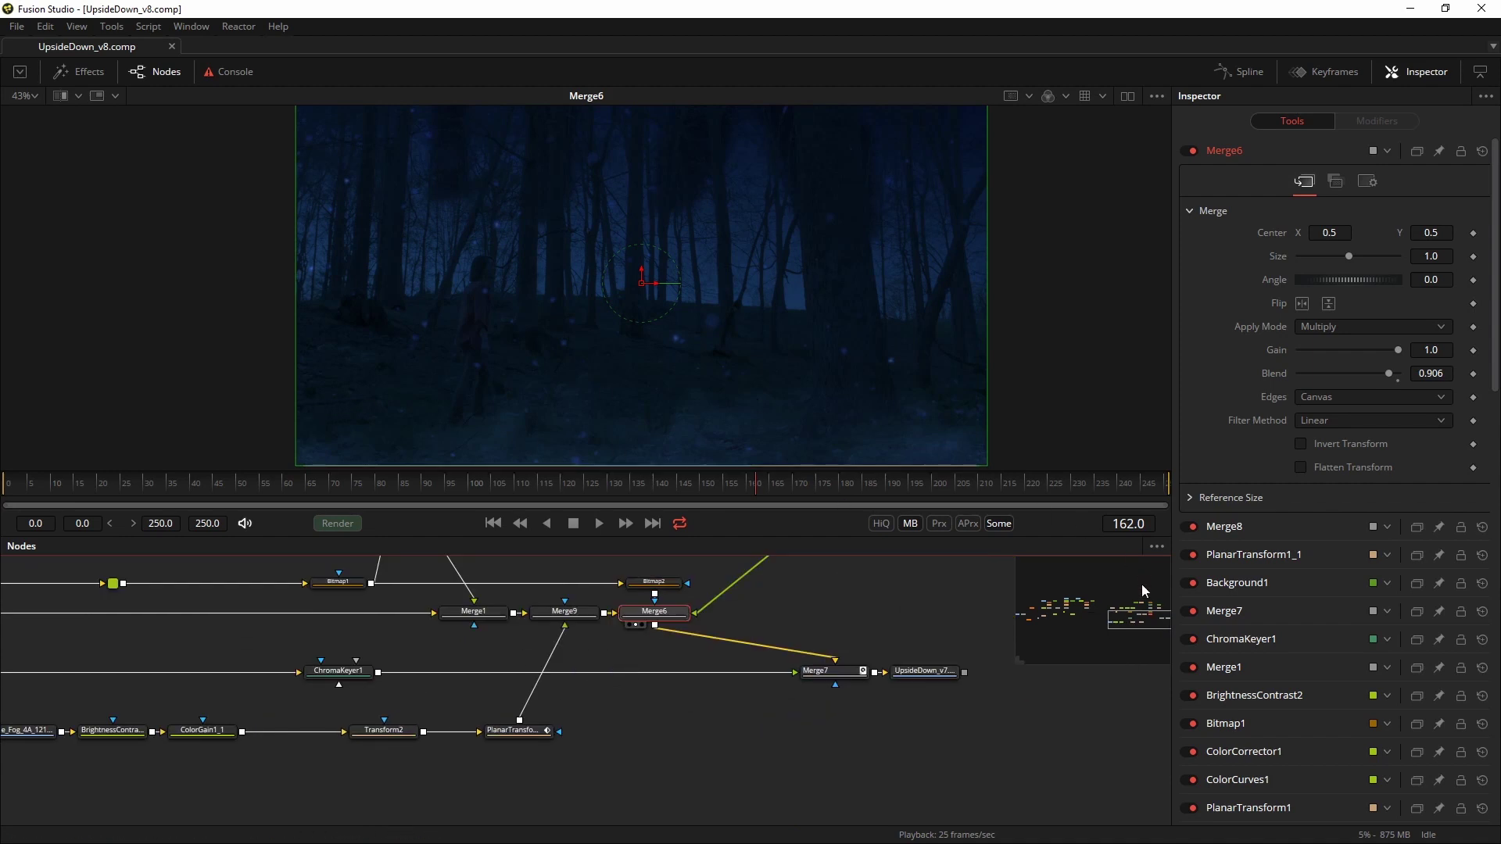
drag(1139, 617, 1119, 621)
drag(457, 754, 575, 269)
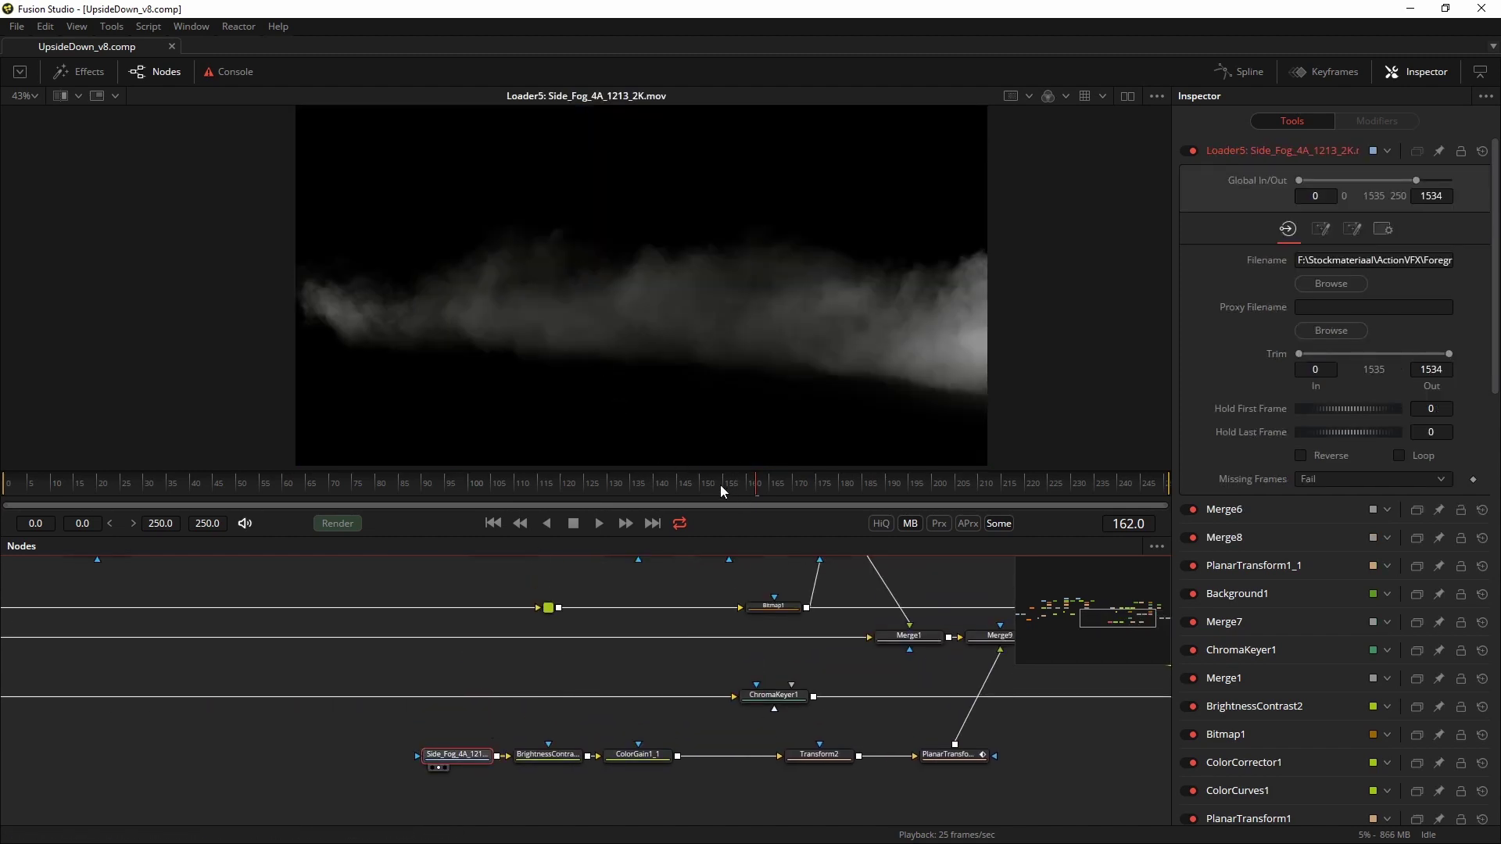
drag(547, 754, 617, 405)
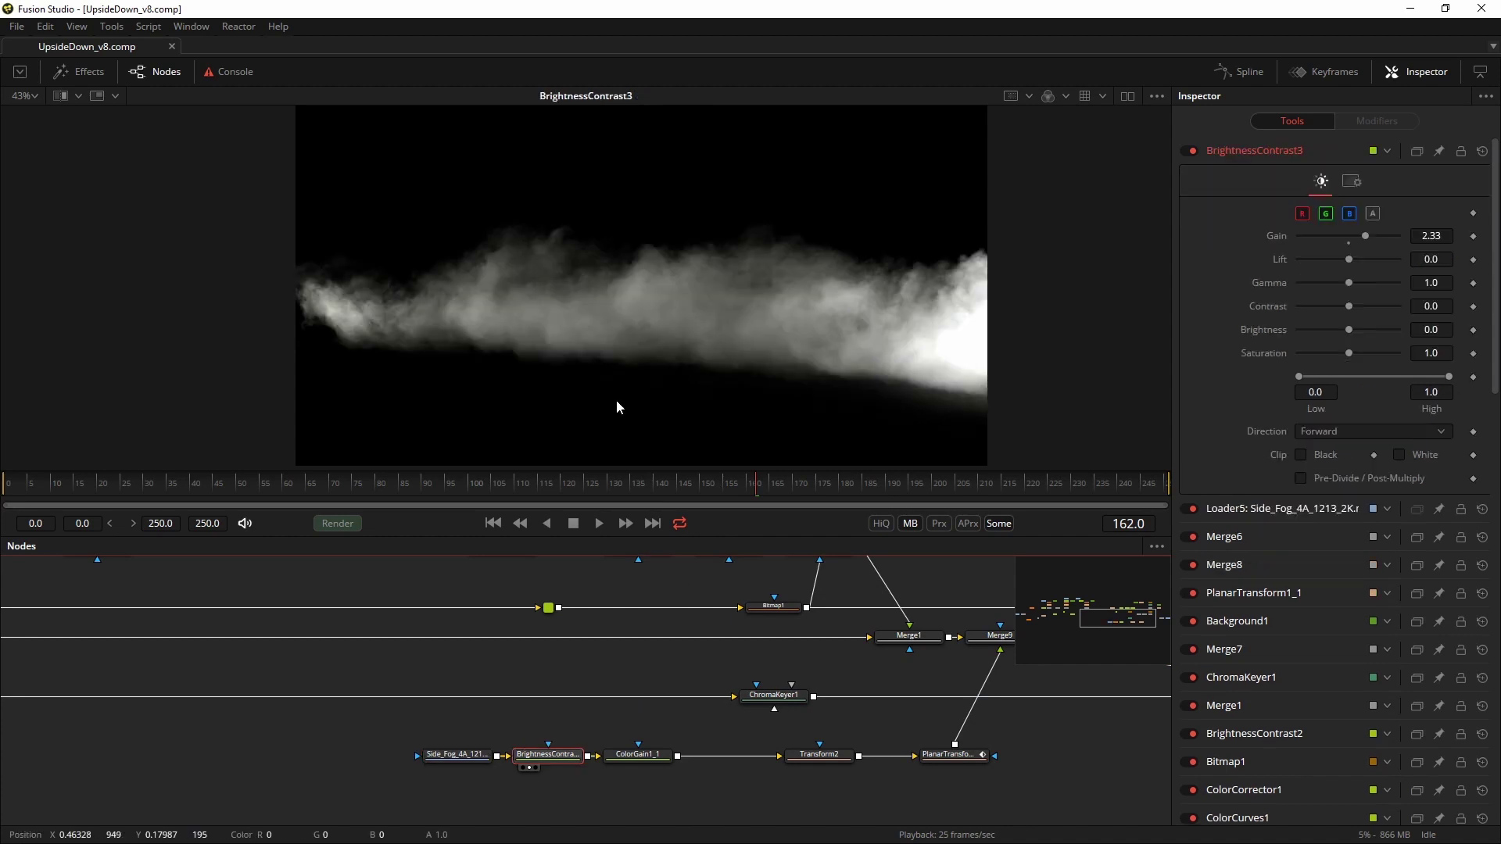
drag(653, 761, 653, 325)
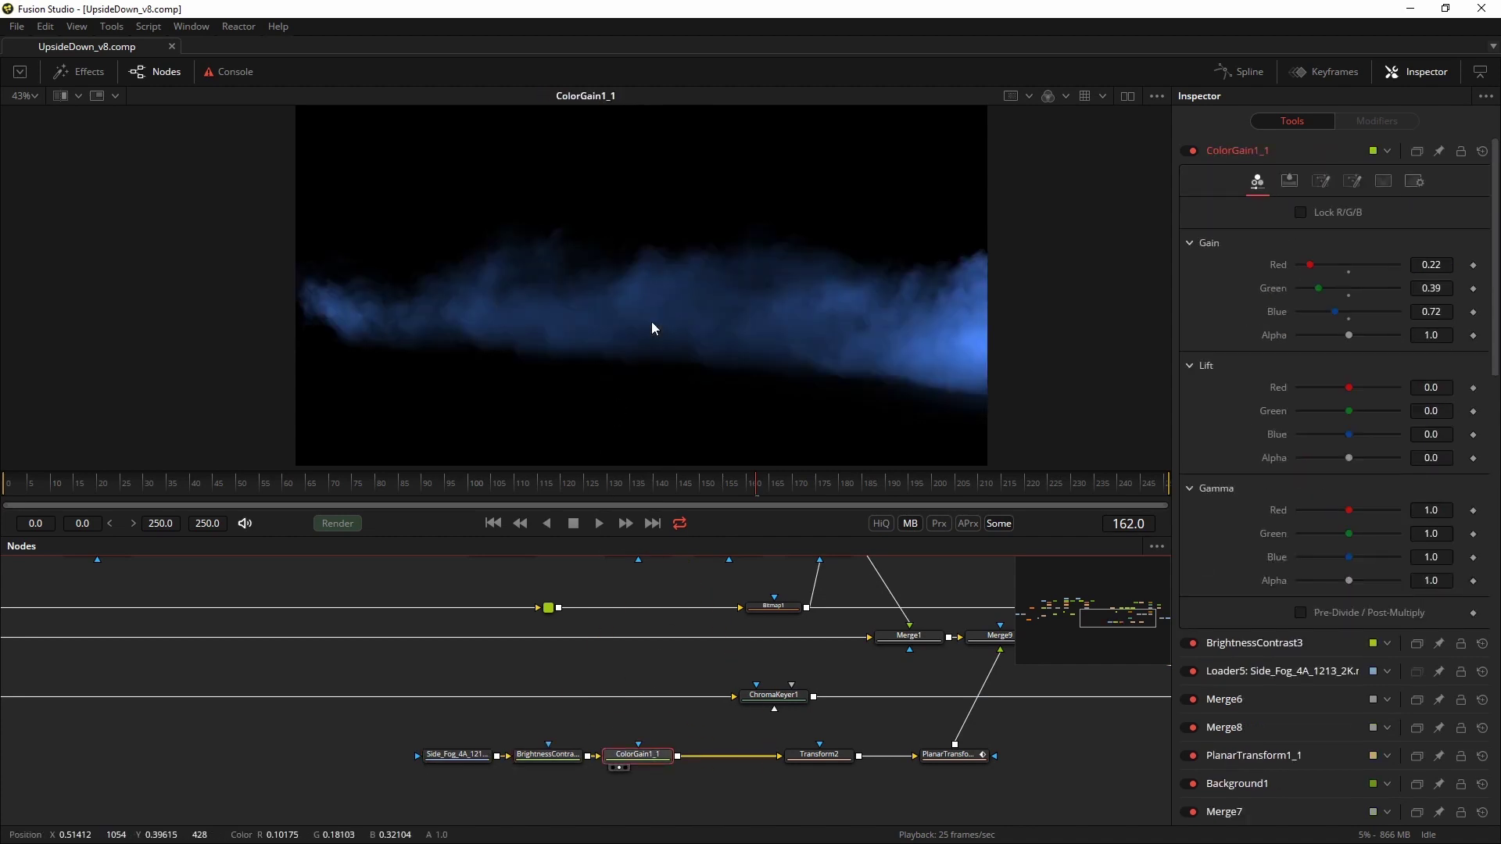
drag(837, 757, 595, 313)
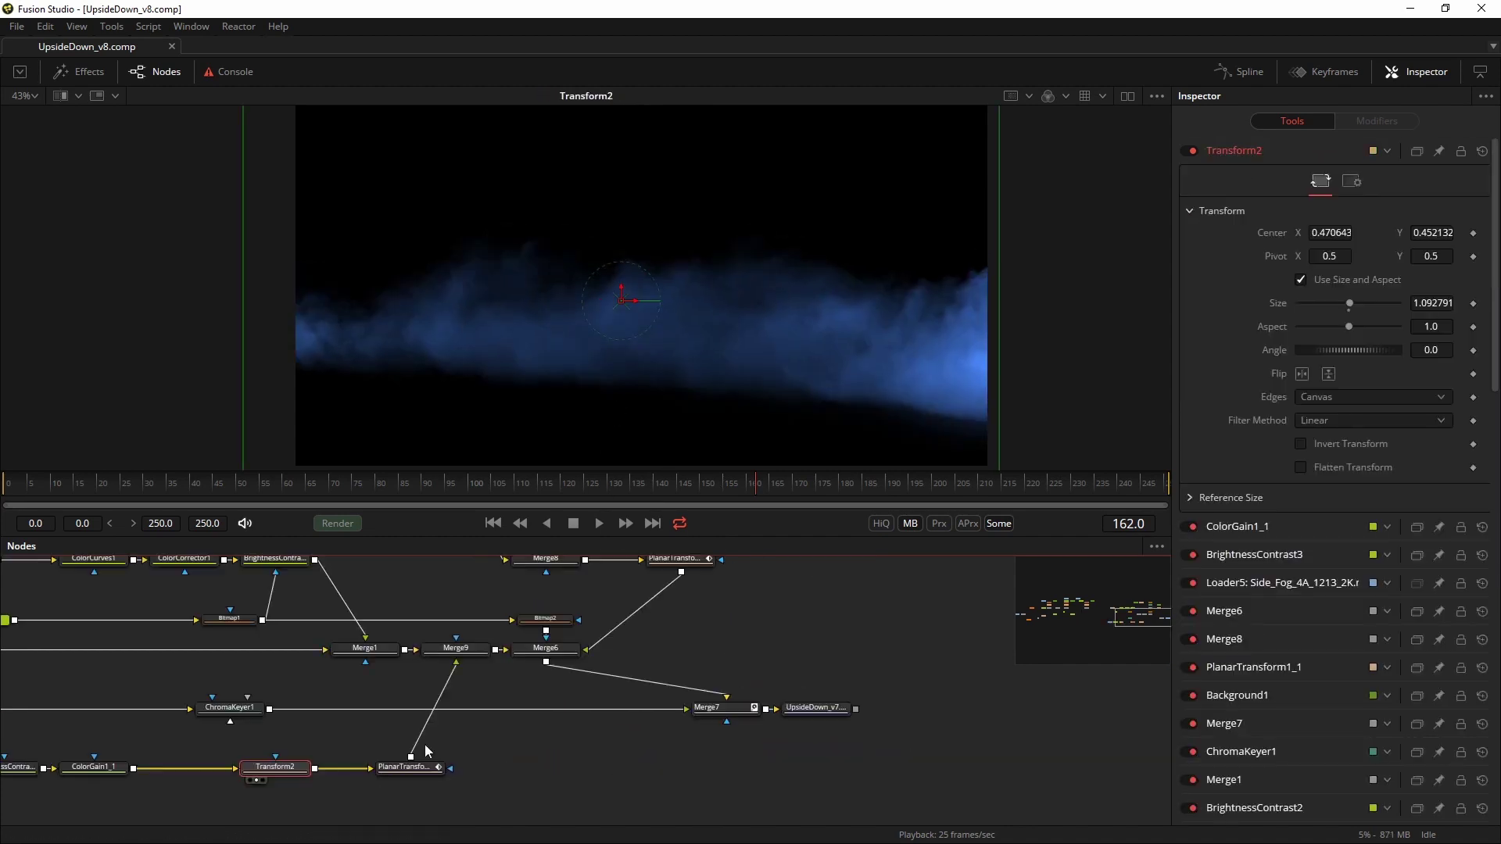
View Merge9 at frame 226 and compare the forest with the fog off and on
click(456, 649)
key(1)
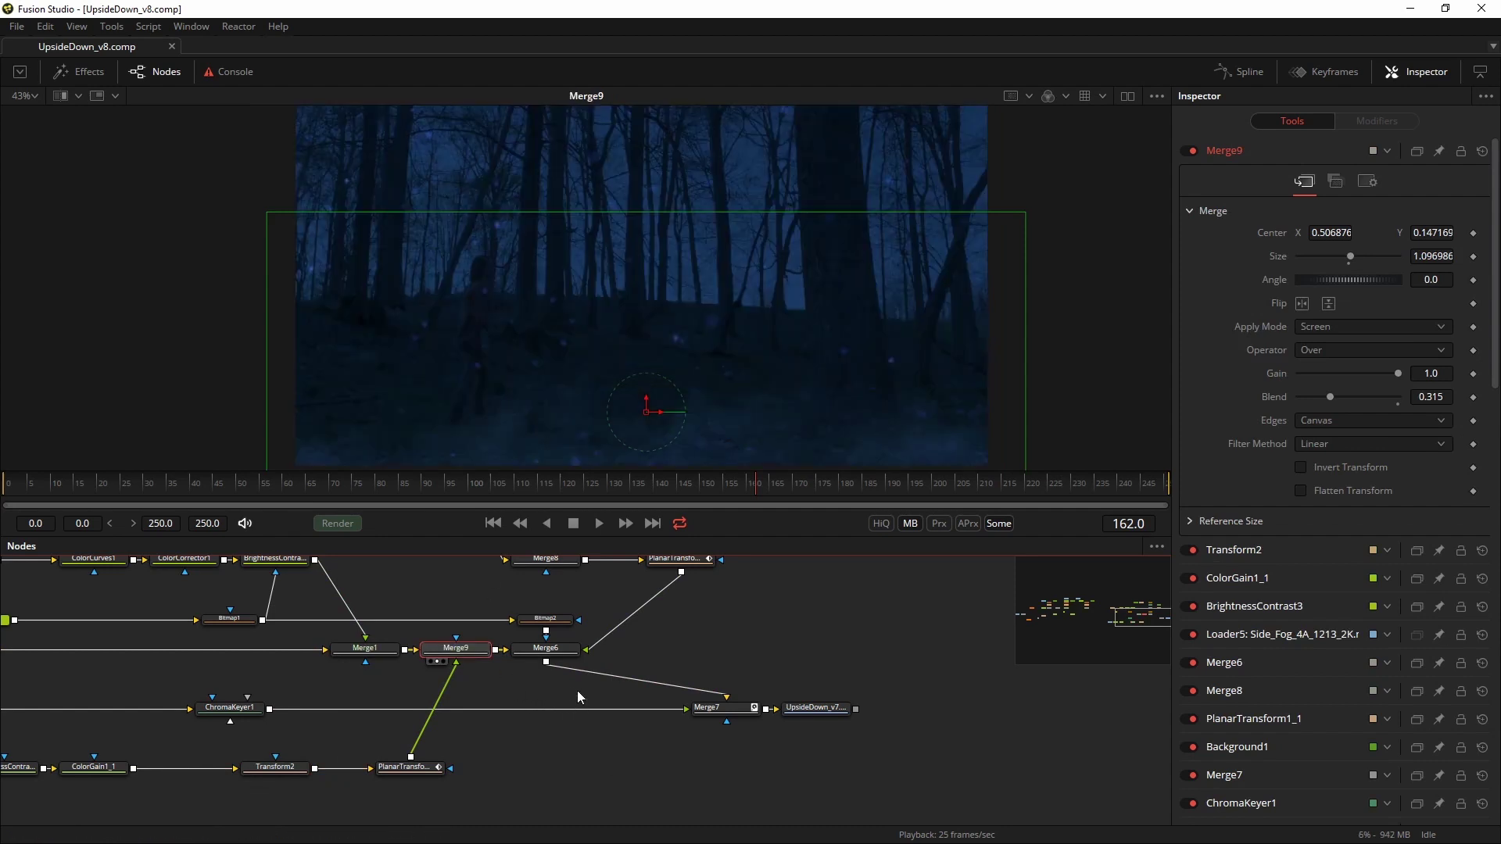
click(1059, 488)
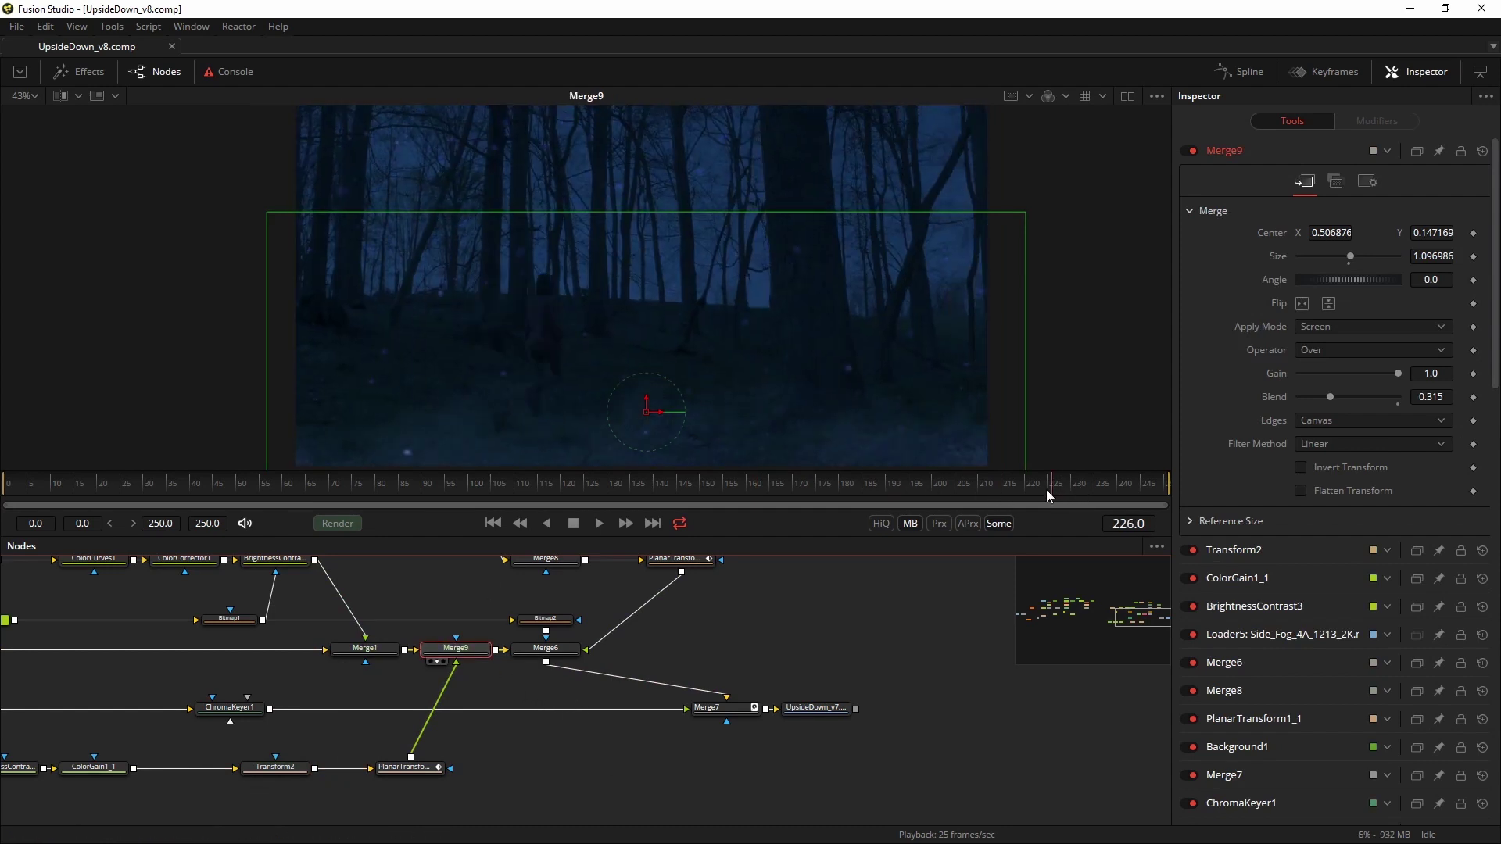
key(ctrl+p)
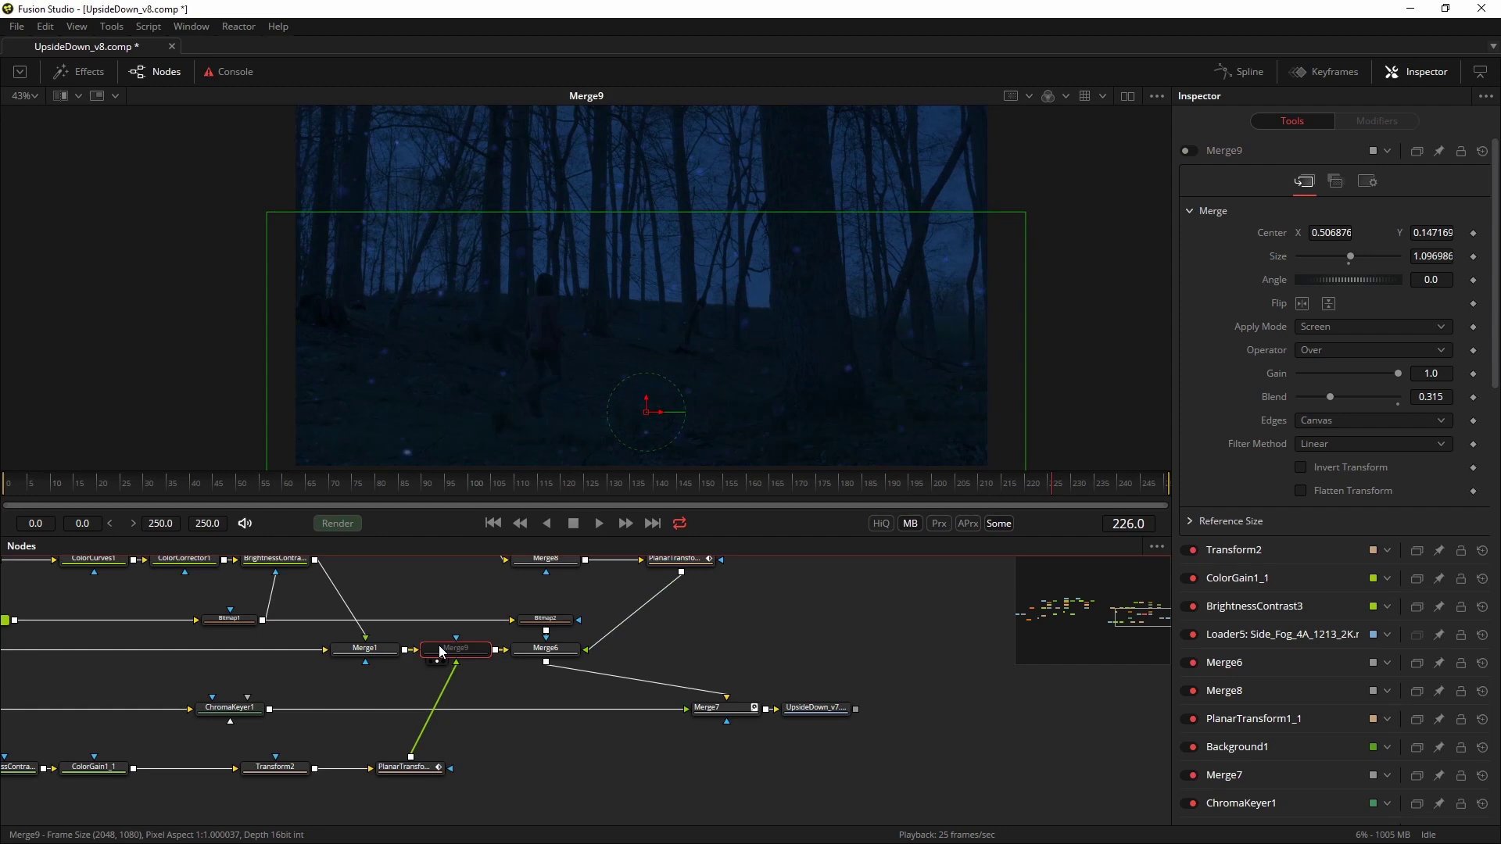
key(ctrl+p)
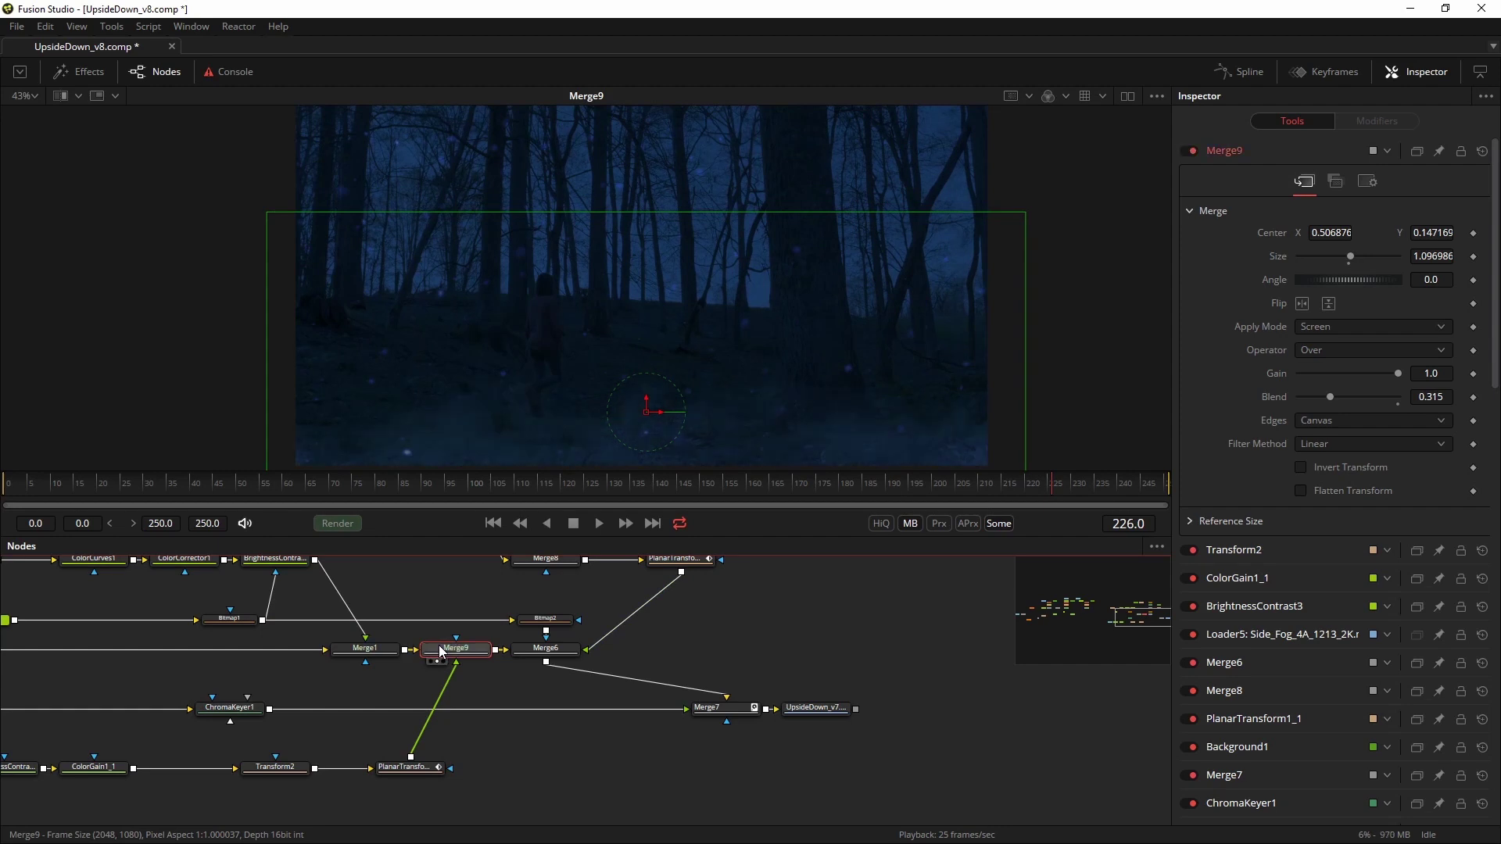
click(796, 652)
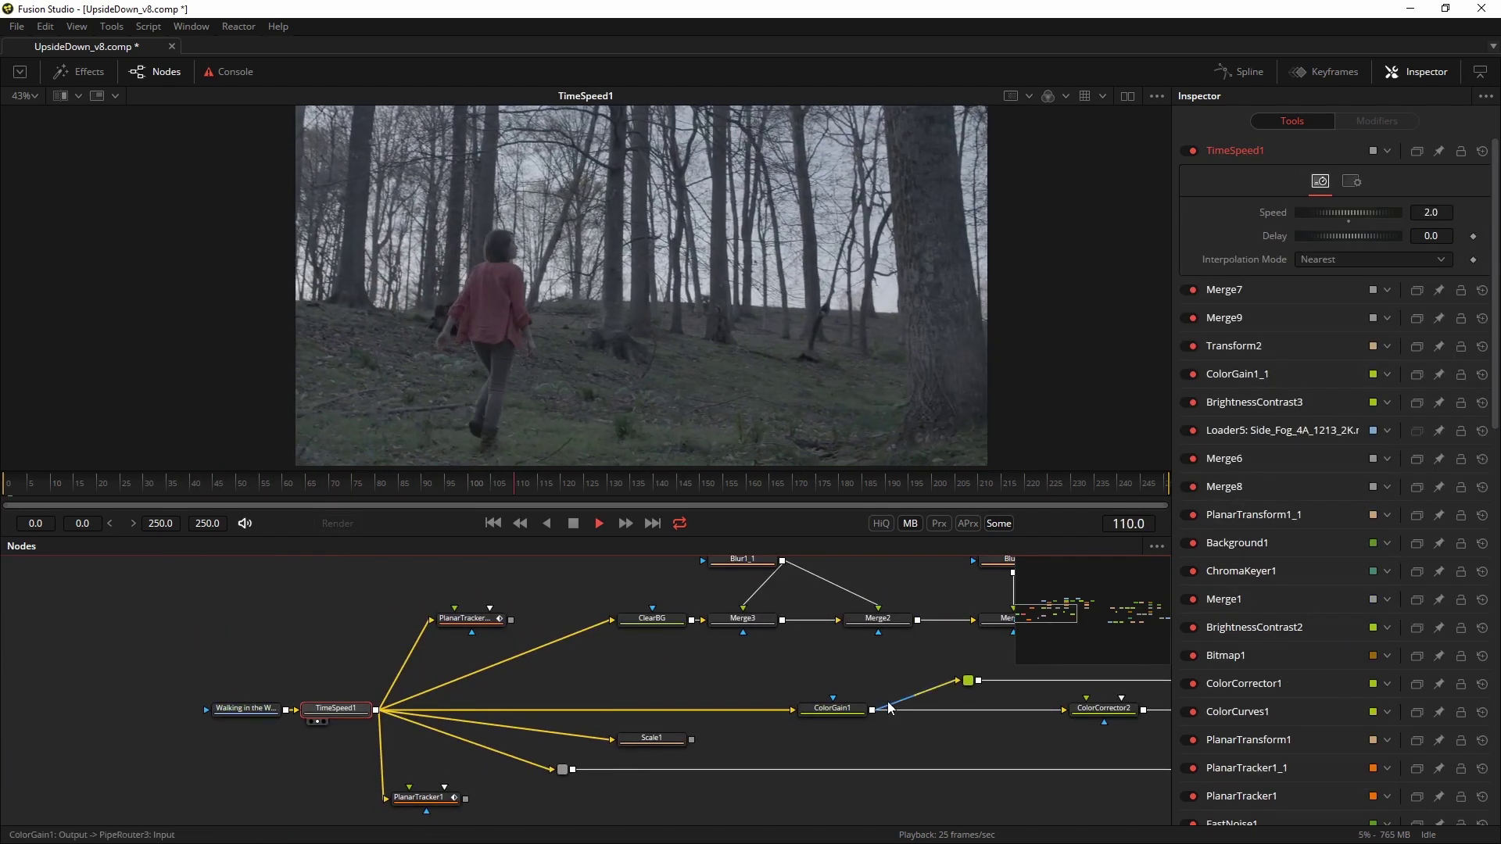
Preview the ColorCorrector2 blue-graded footage and the Merge5 particle layers alone
drag(1103, 707, 790, 412)
drag(874, 601, 554, 698)
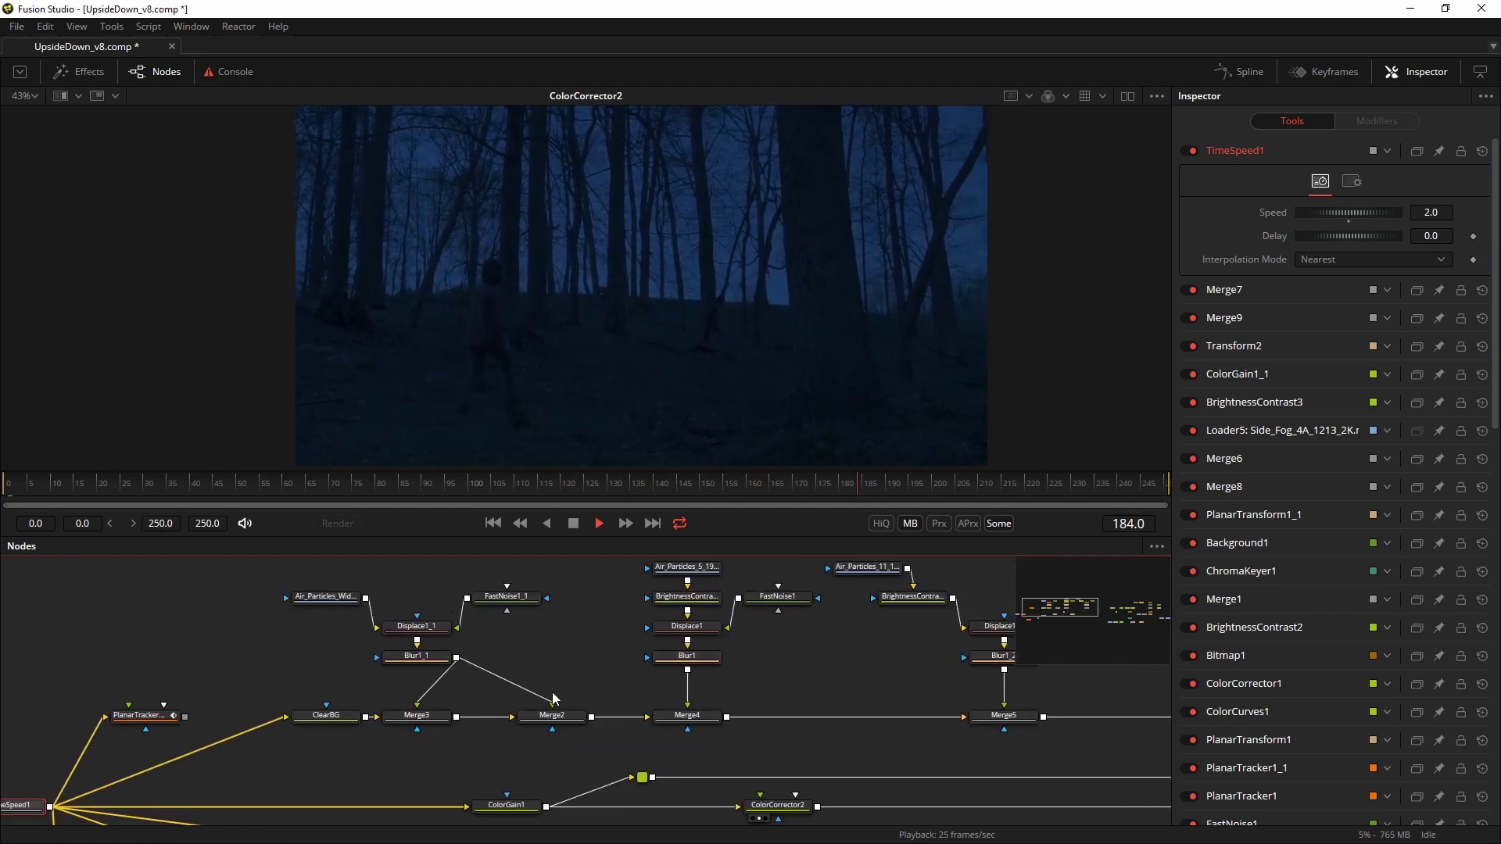
click(1004, 715)
key(1)
drag(1073, 614, 1138, 615)
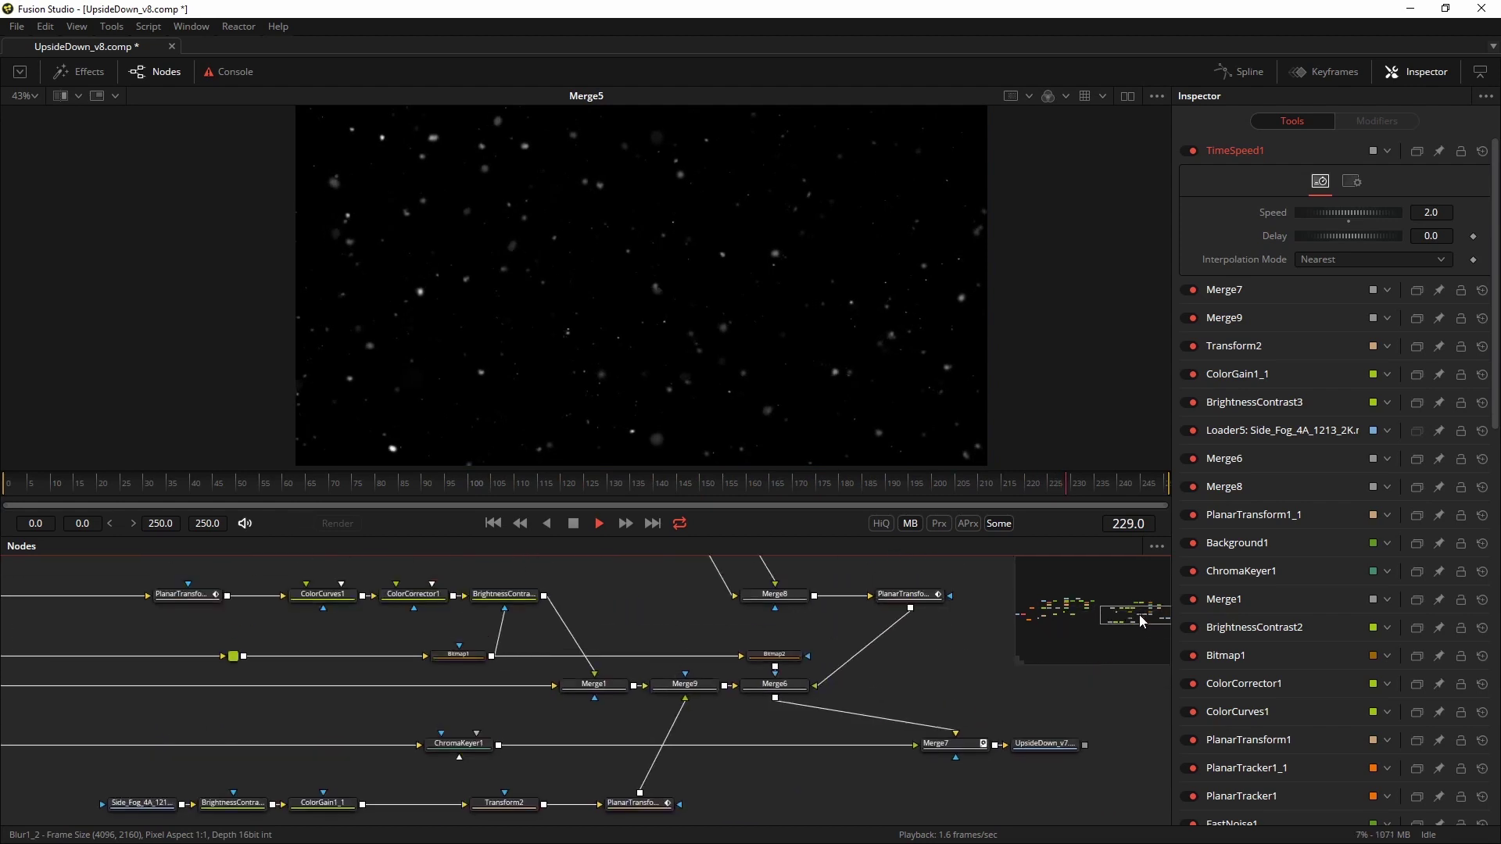
Step the viewer through BrightnessContrast2, Merge1 and Merge9, ending on Merge6's final composite
click(522, 592)
key(1)
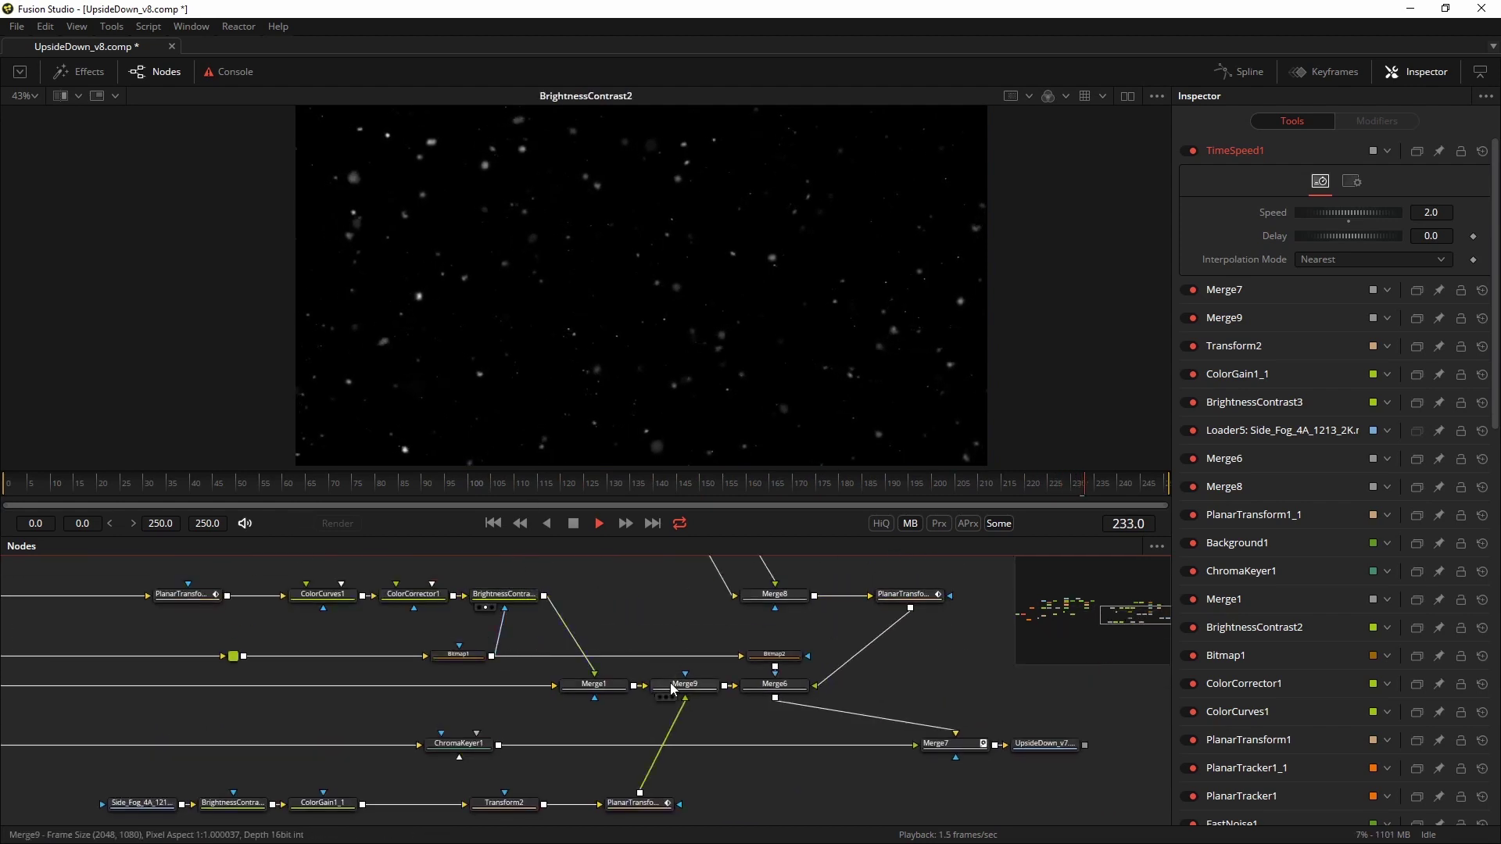
click(606, 686)
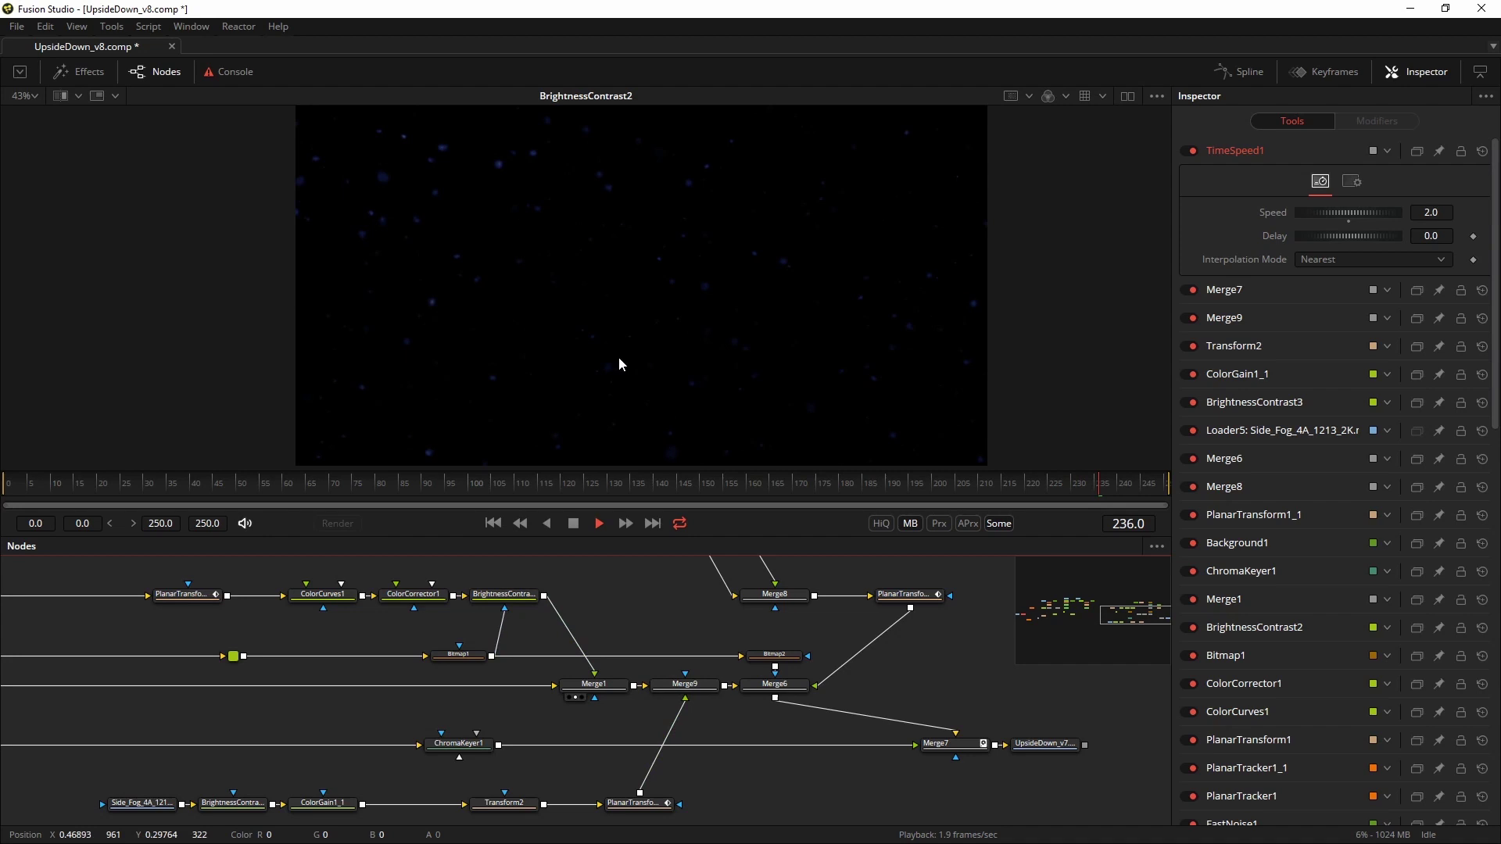
key(1)
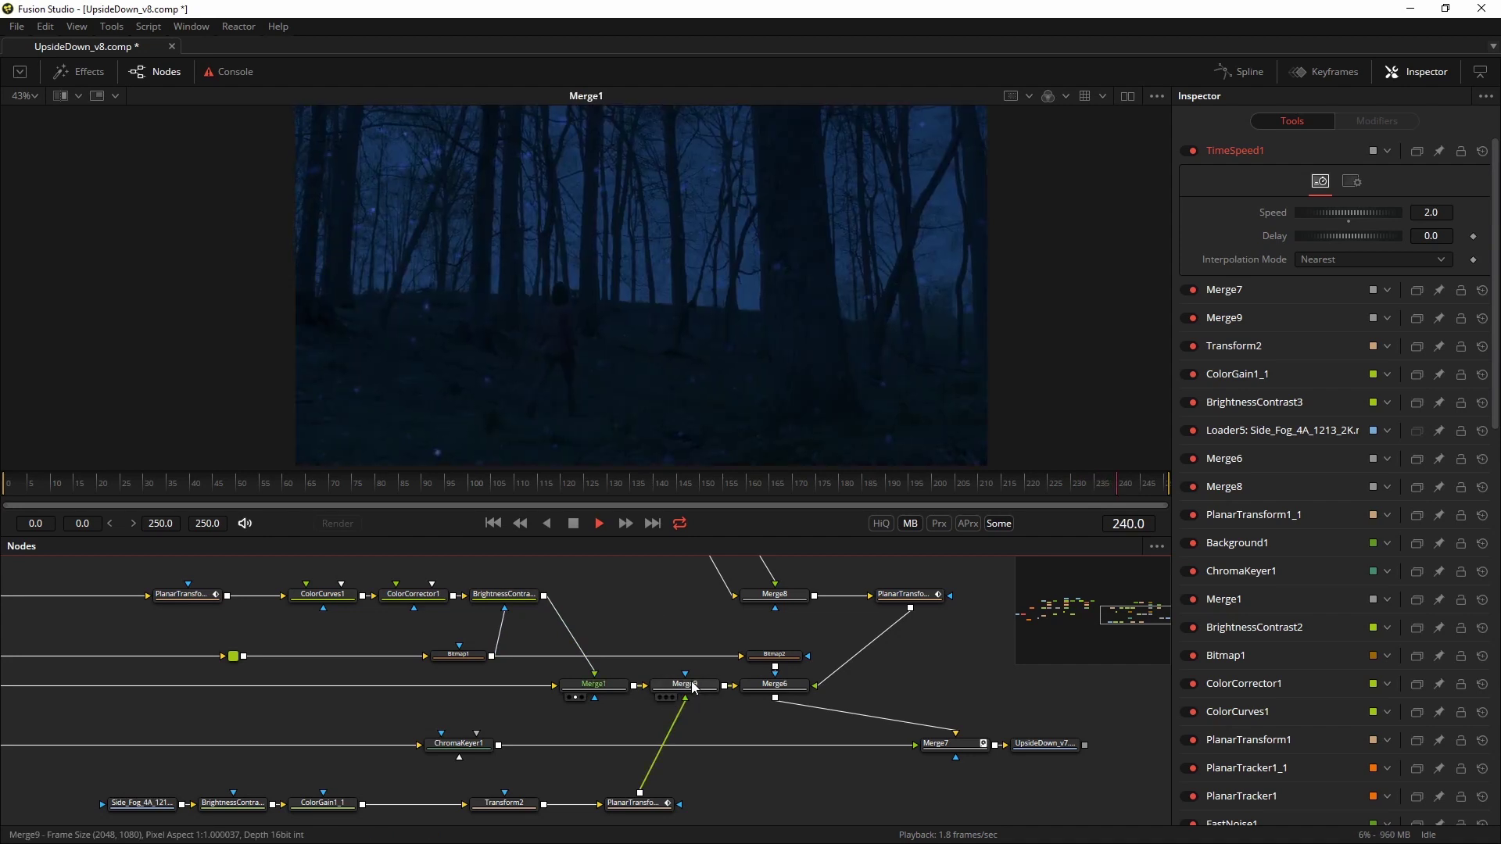
click(688, 686)
key(1)
click(792, 688)
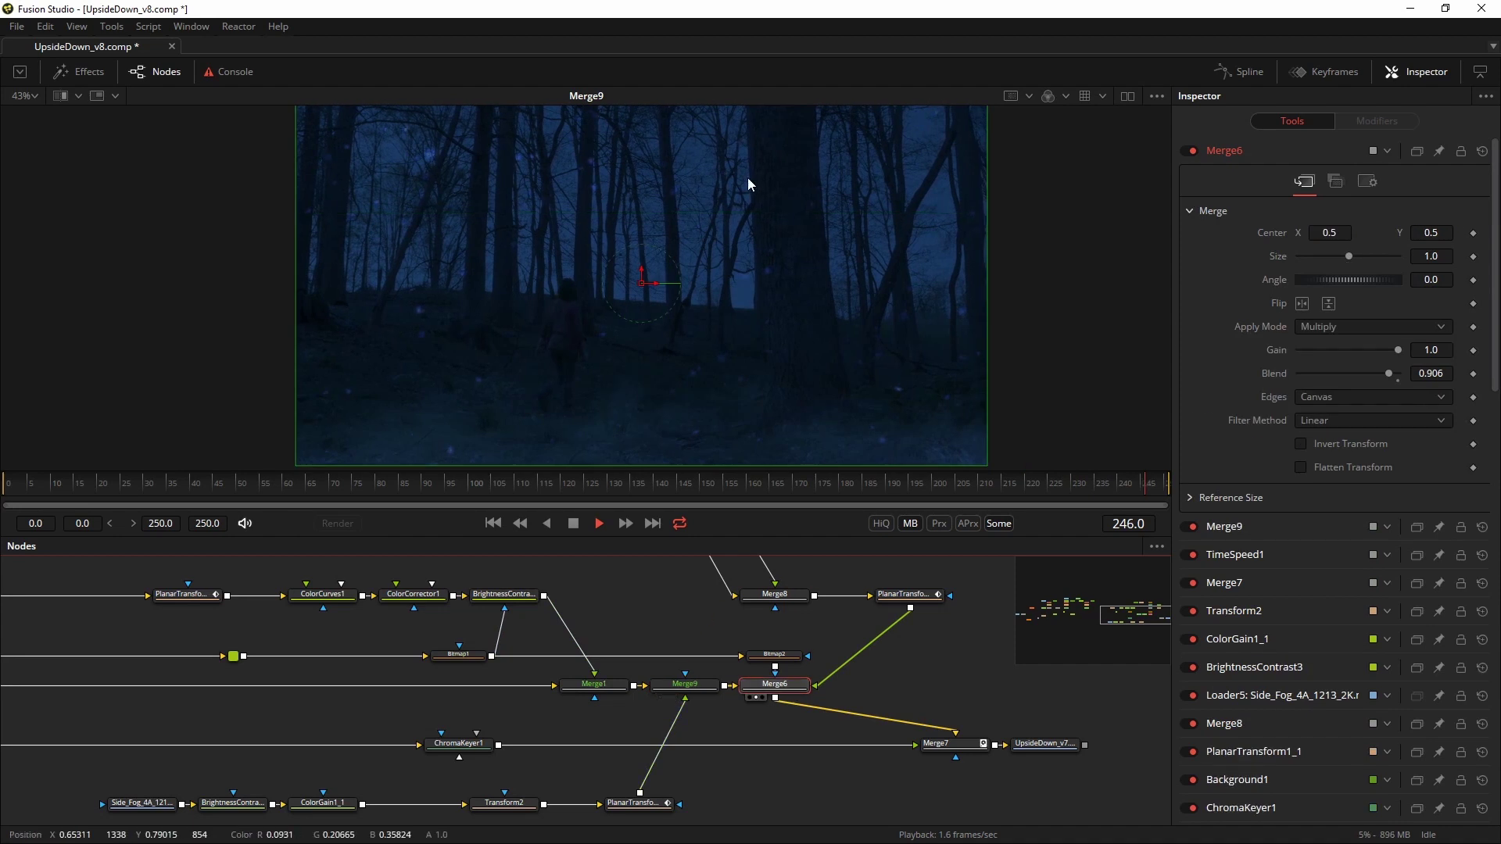
key(1)
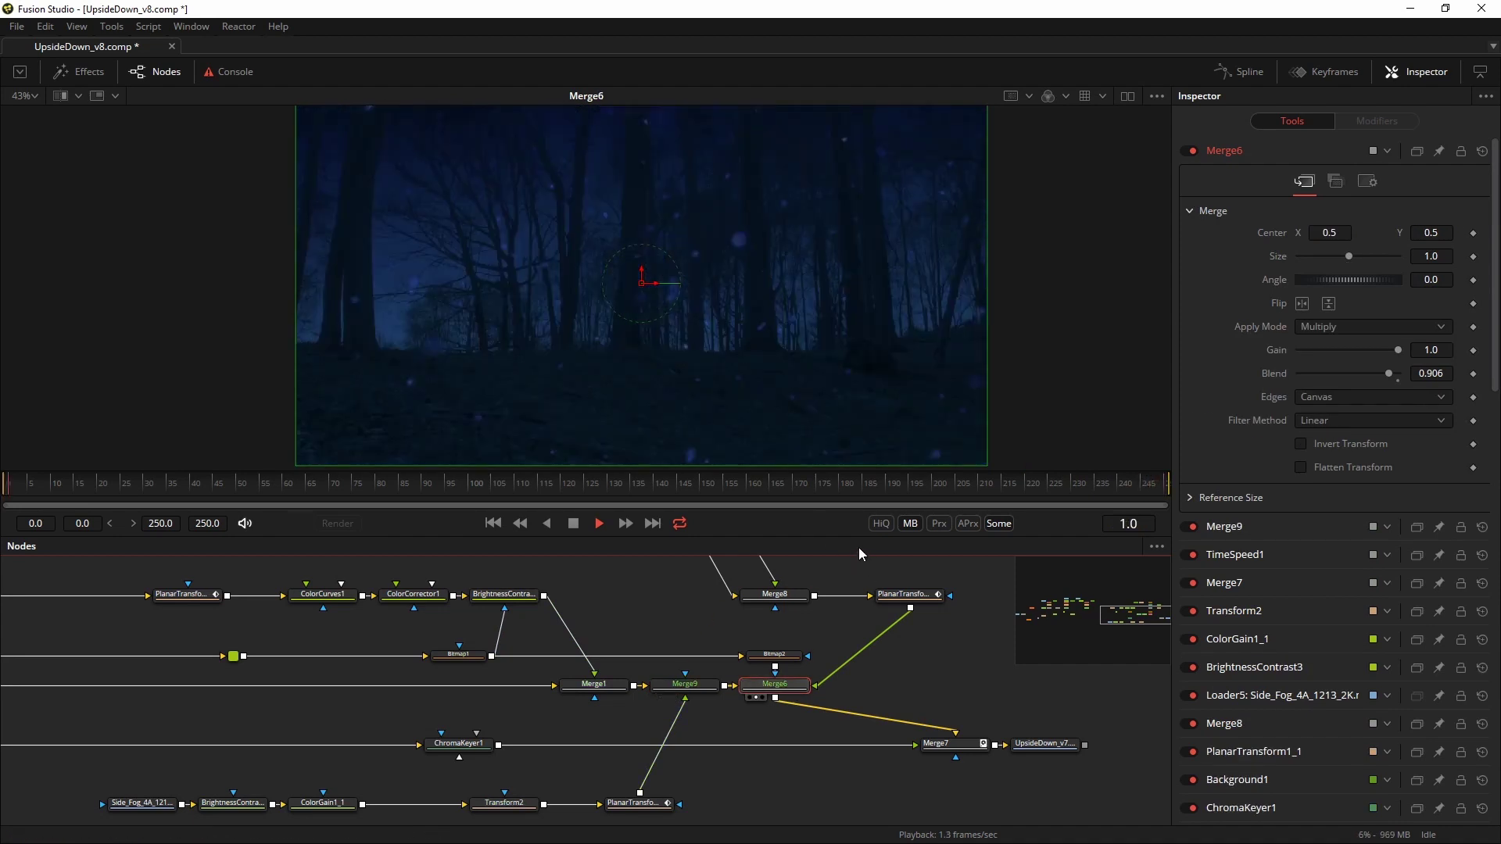
Halt Merge6 playback at frame 12 with the spacebar
key(space)
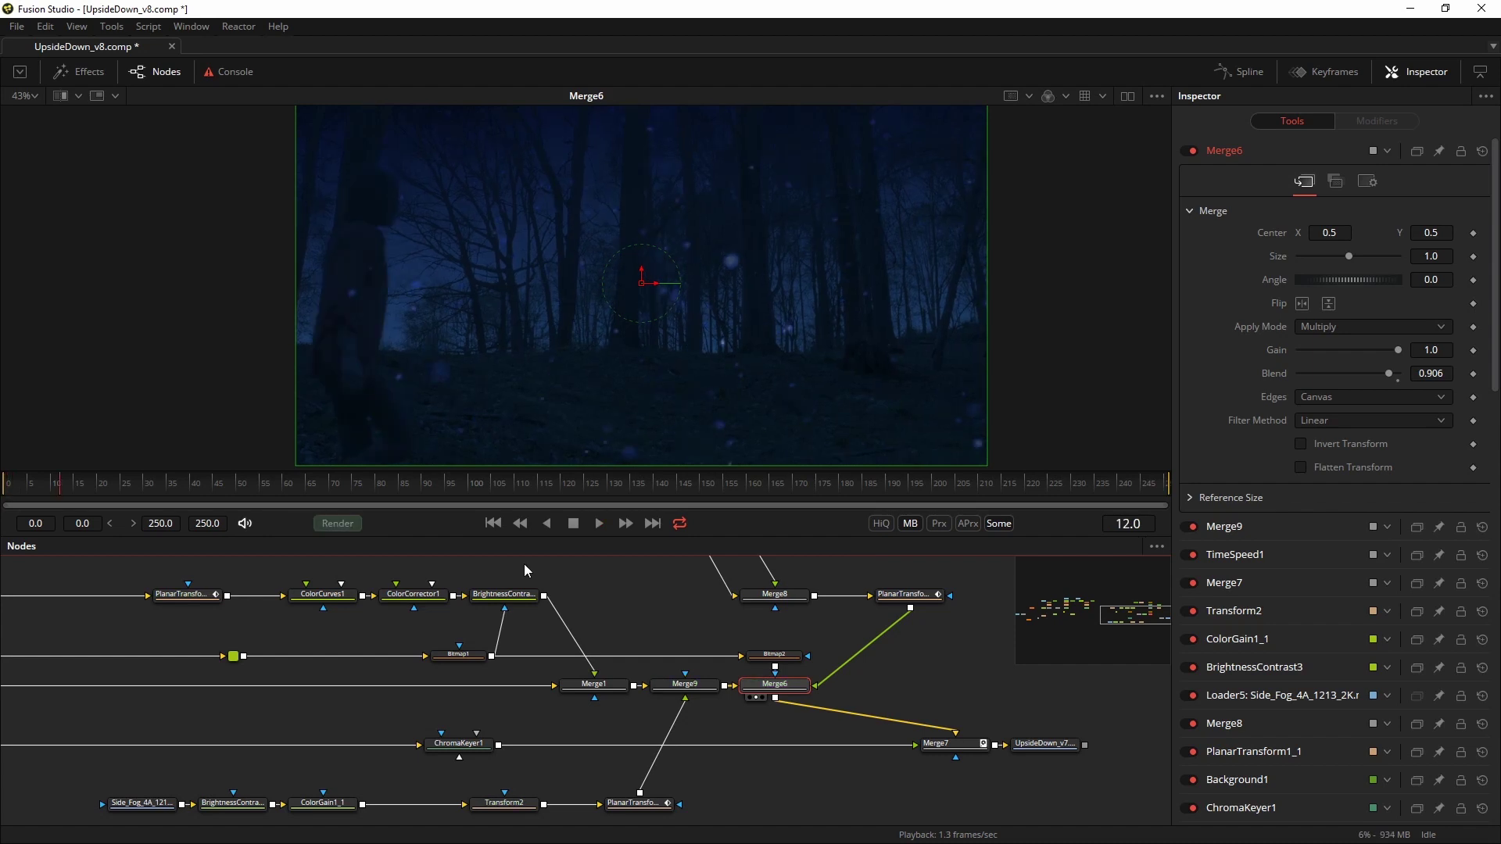